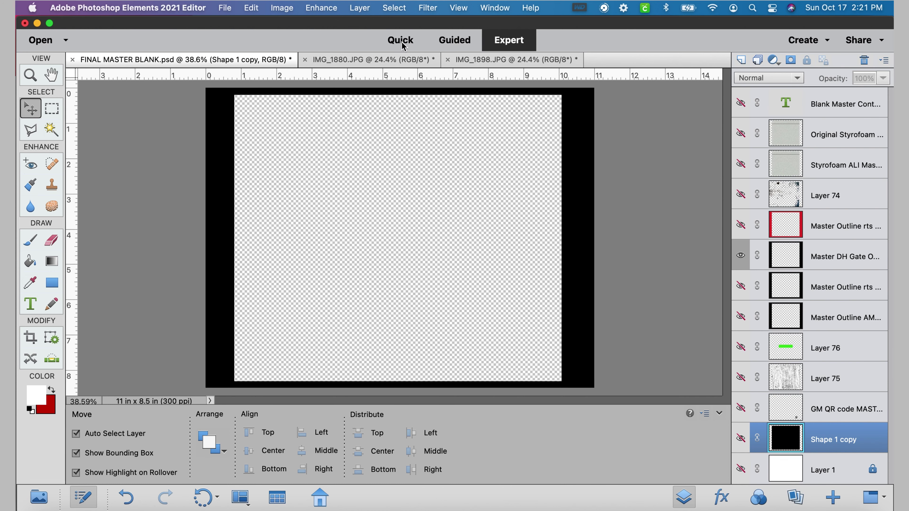
- Copy the entire Orange Pekoe tin photo from IMG_1898.JPG and return to FINAL MASTER BLANK.psd
{"action": "left_click", "coordinate": [395, 61]}
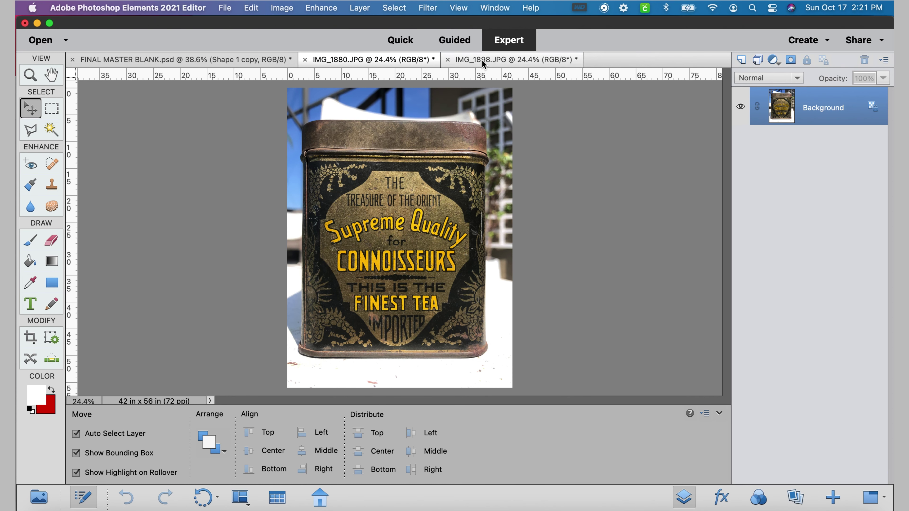
{"action": "left_click", "coordinate": [482, 62]}
{"action": "left_click", "coordinate": [395, 5]}
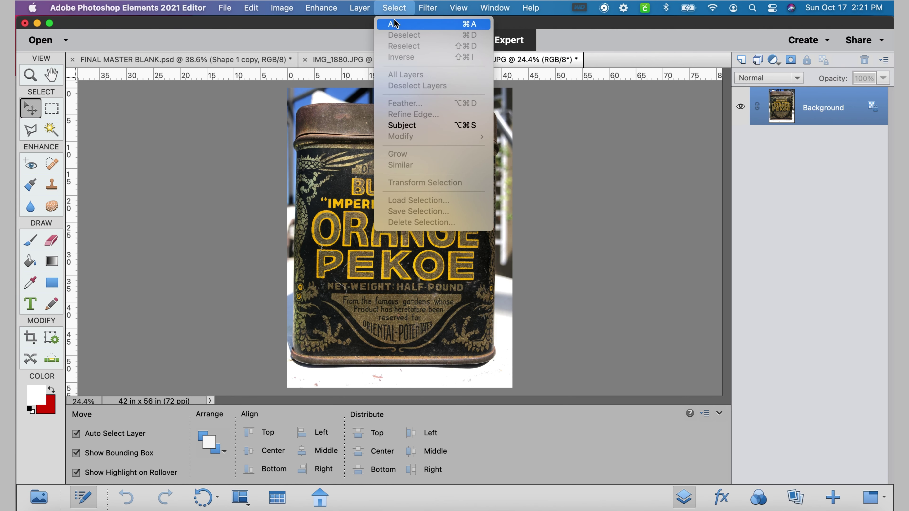
{"action": "left_click", "coordinate": [396, 23]}
{"action": "left_click", "coordinate": [251, 8]}
{"action": "left_click", "coordinate": [255, 76]}
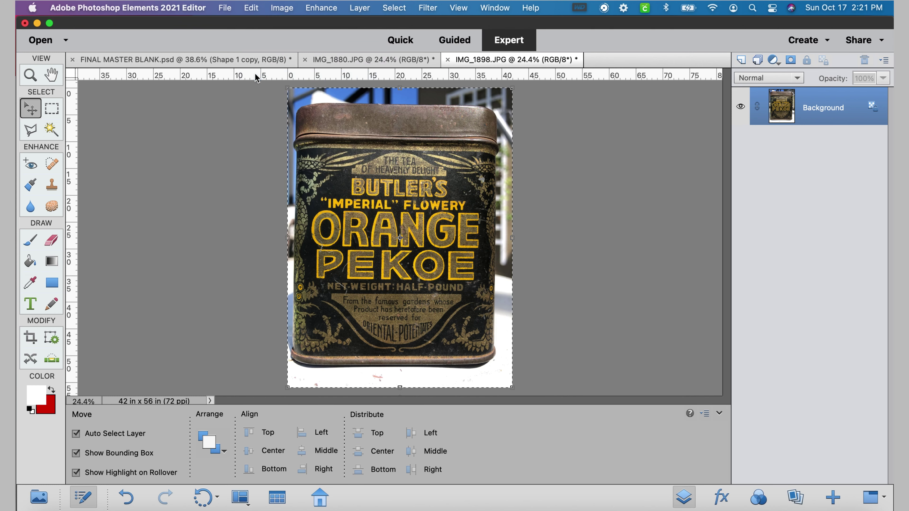
{"action": "left_click", "coordinate": [246, 61]}
- Paste the tin photo into the template, shrink it to about 90%, and turn on the grid
{"action": "left_click", "coordinate": [251, 7]}
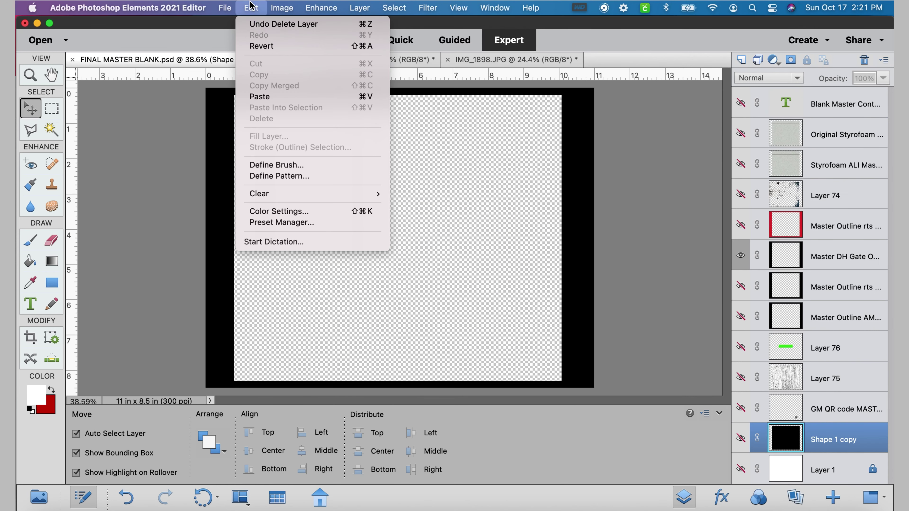
{"action": "left_click", "coordinate": [256, 98]}
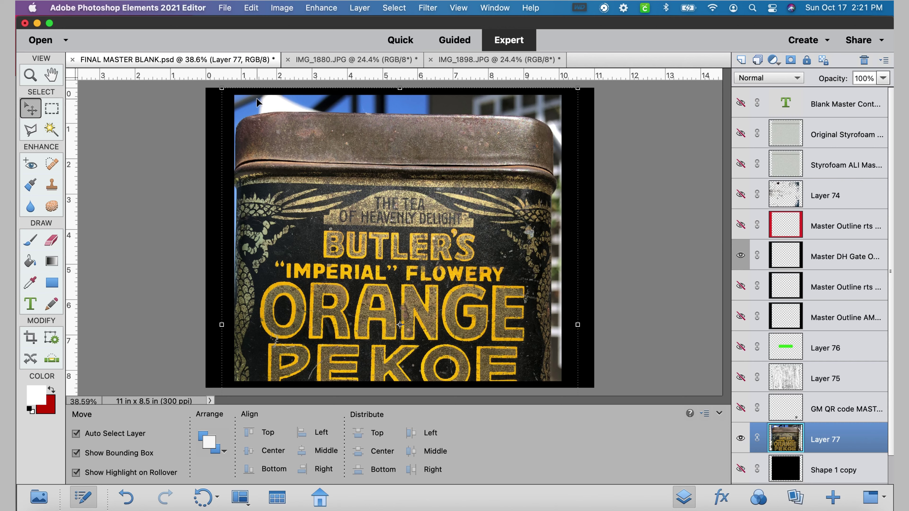
{"action": "left_click", "coordinate": [222, 89]}
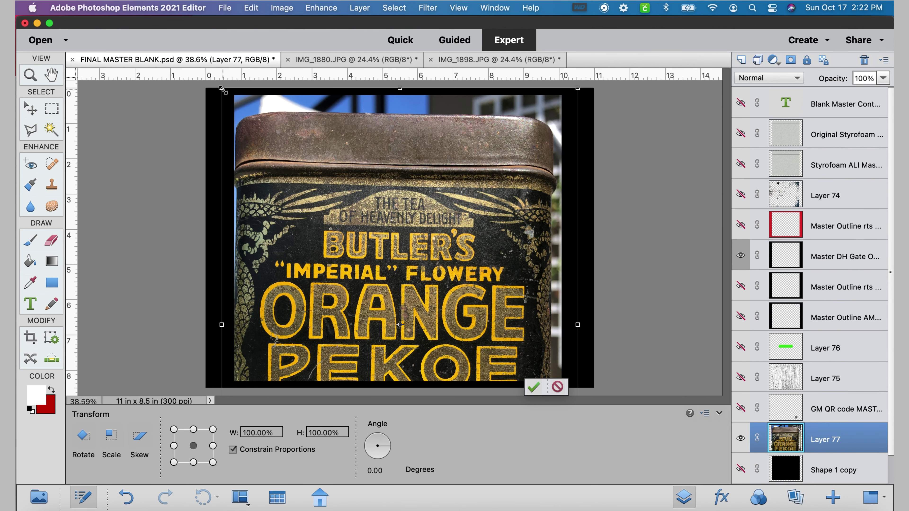
{"action": "left_click_drag", "start_coordinate": [222, 89], "coordinate": [253, 136]}
{"action": "left_click", "coordinate": [271, 388]}
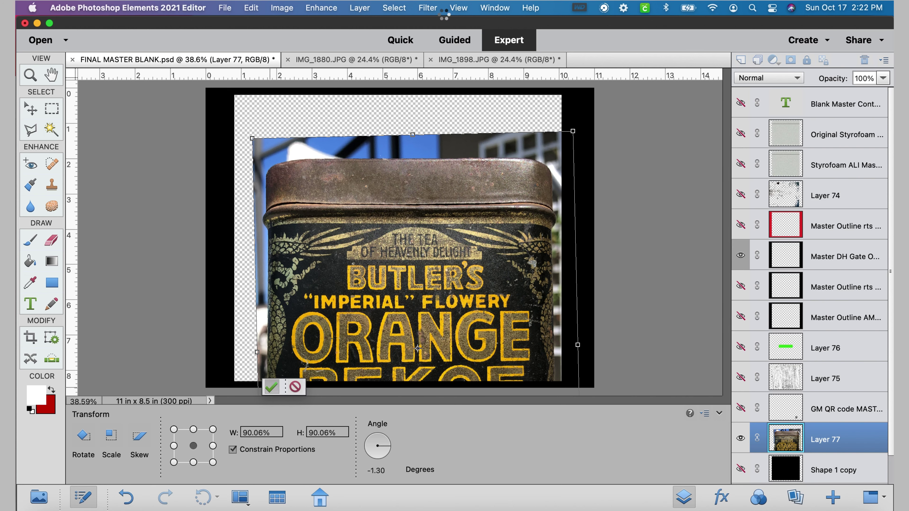
{"action": "left_click", "coordinate": [457, 8]}
{"action": "left_click", "coordinate": [458, 126]}
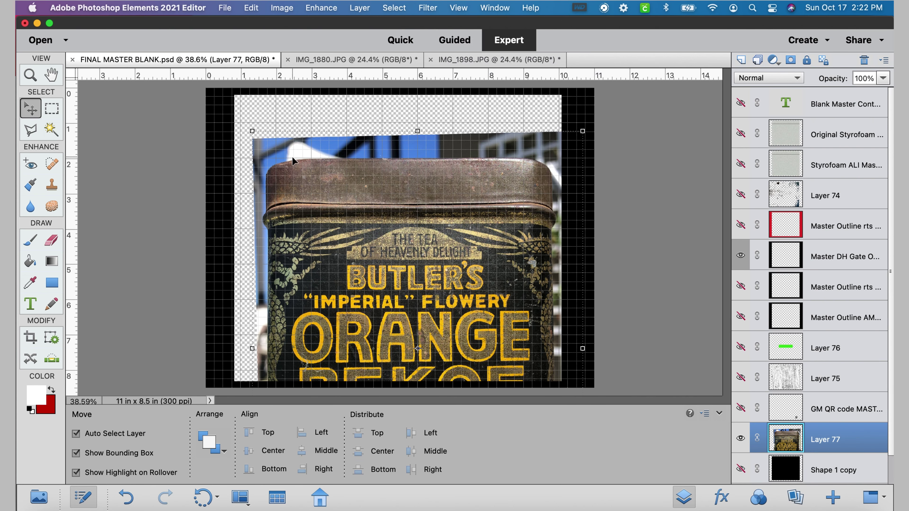
- Reposition and rescale the tin photo to about 80%, tilting it 0.46° to straighten it
{"action": "left_click_drag", "start_coordinate": [314, 197], "coordinate": [303, 155]}
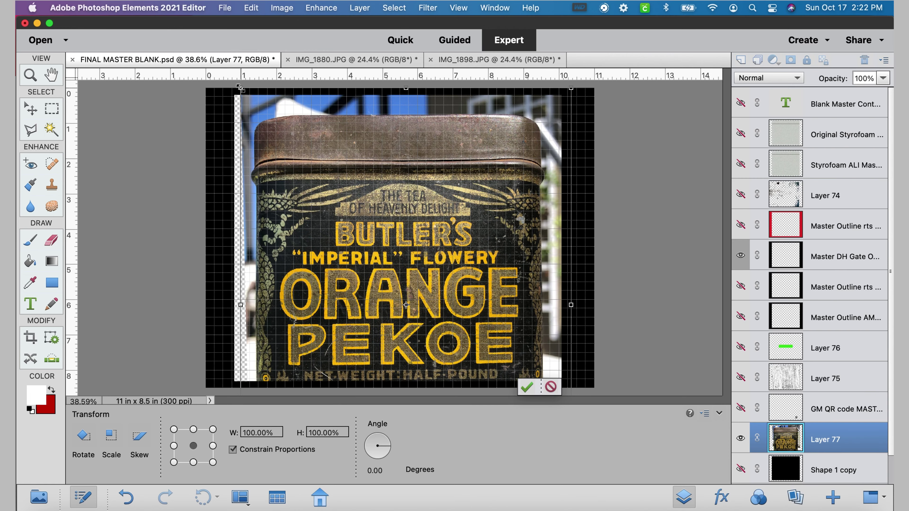
{"action": "left_click_drag", "start_coordinate": [241, 87], "coordinate": [281, 153]}
{"action": "left_click_drag", "start_coordinate": [374, 274], "coordinate": [353, 222]}
{"action": "left_click_drag", "start_coordinate": [265, 96], "coordinate": [297, 138]}
{"action": "left_click_drag", "start_coordinate": [363, 254], "coordinate": [335, 203]}
{"action": "left_click_drag", "start_coordinate": [582, 304], "coordinate": [582, 306]}
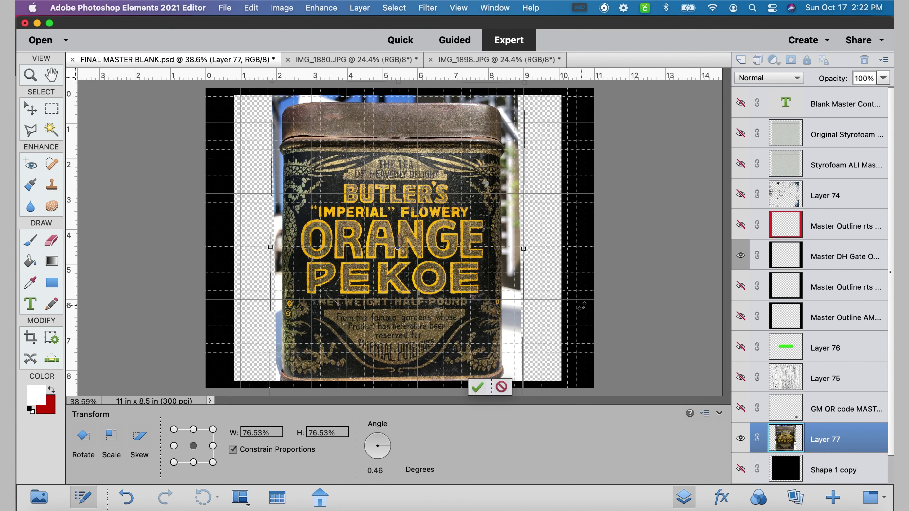
{"action": "key", "text": "super+minus"}
{"action": "left_click_drag", "start_coordinate": [508, 105], "coordinate": [520, 93]}
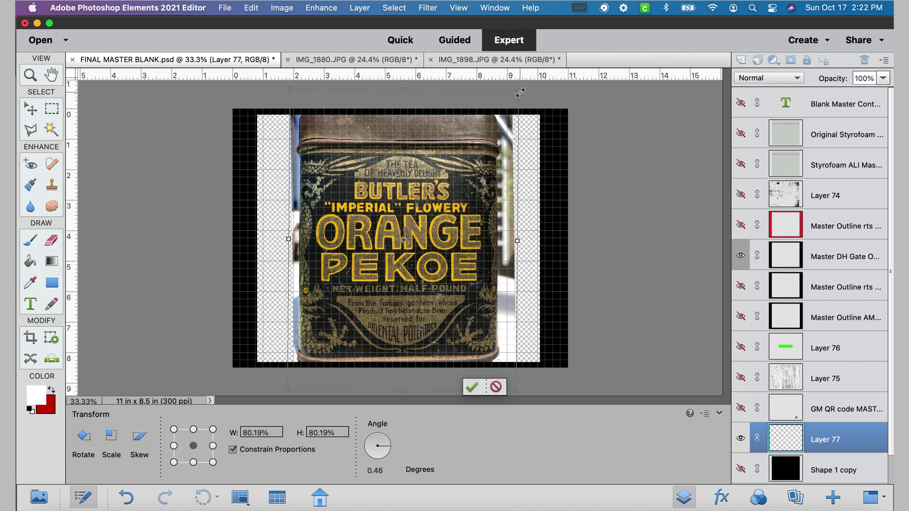
- Commit the tin photo transform, hide the grid, and zoom in on the tin
{"action": "left_click", "coordinate": [471, 388]}
{"action": "left_click", "coordinate": [427, 8]}
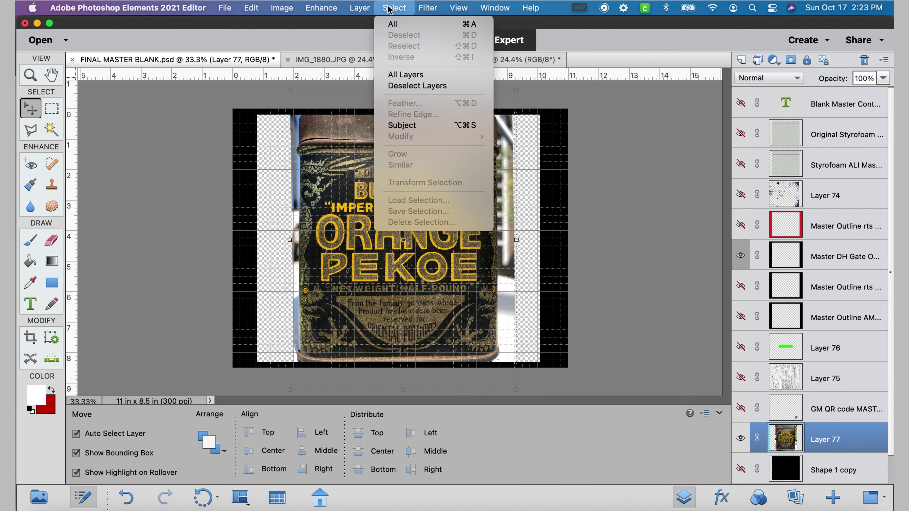
{"action": "mouse_move", "coordinate": [459, 8]}
{"action": "left_click", "coordinate": [457, 126]}
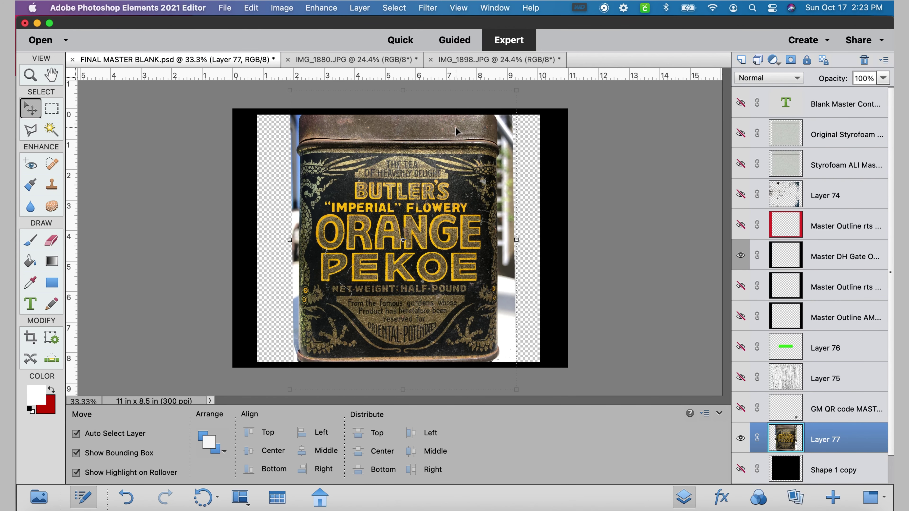
{"action": "key", "text": "super+equal"}
{"action": "key", "text": "super+equal"}
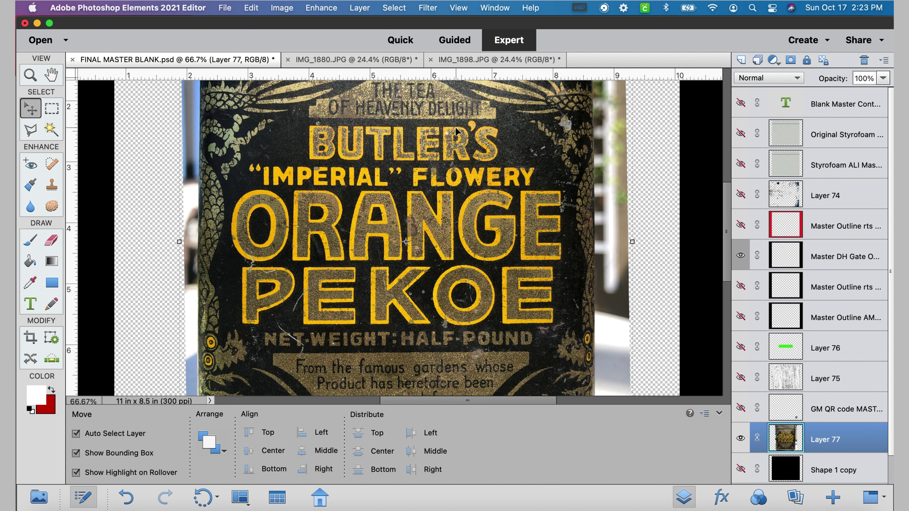
{"action": "scroll", "coordinate": [573, 172], "scroll_direction": "left", "scroll_amount": 5}
{"action": "scroll", "coordinate": [573, 172], "scroll_direction": "up", "scroll_amount": 2}
- Outline the background strip left of the tin with the Polygonal Lasso and delete it
{"action": "left_click", "coordinate": [30, 130]}
{"action": "scroll", "coordinate": [289, 106], "scroll_direction": "up", "scroll_amount": 4}
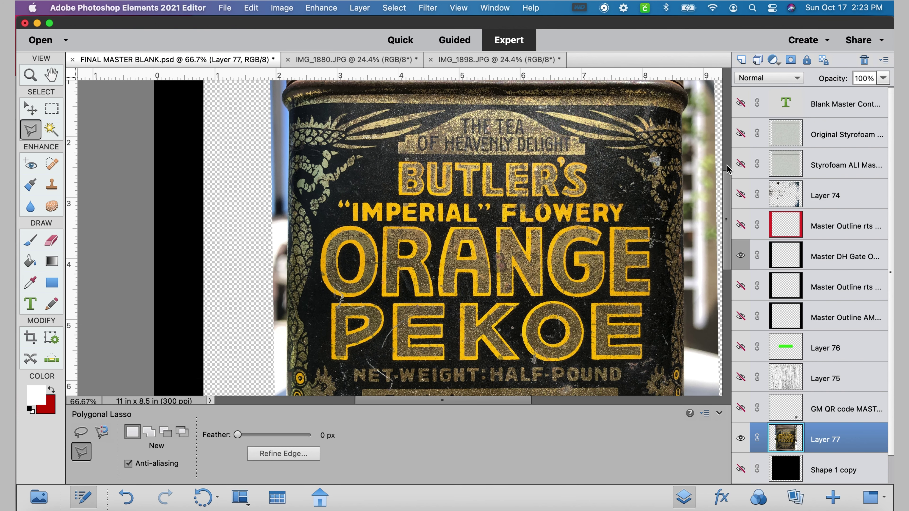
{"action": "left_click", "coordinate": [297, 99]}
{"action": "left_click", "coordinate": [290, 109]}
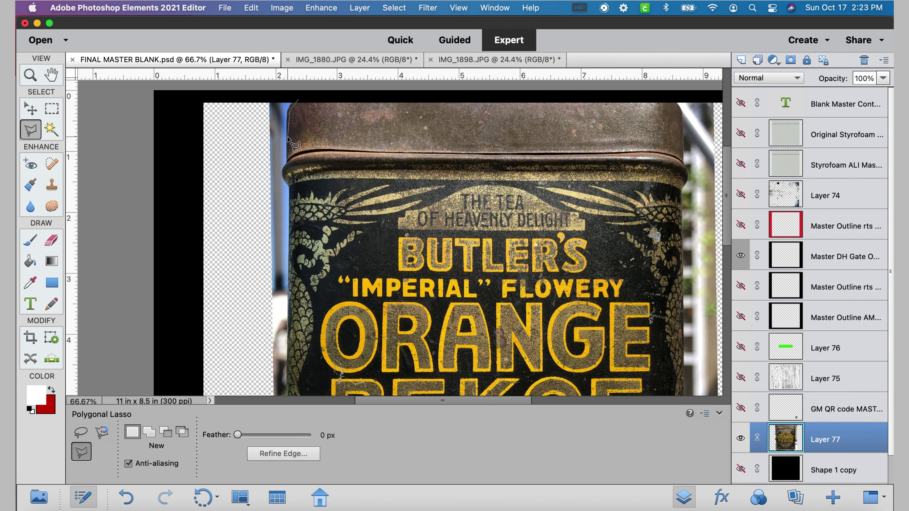
{"action": "left_click", "coordinate": [288, 161]}
{"action": "scroll", "coordinate": [290, 333], "scroll_direction": "down", "scroll_amount": 7}
{"action": "scroll", "coordinate": [291, 343], "scroll_direction": "down", "scroll_amount": 6}
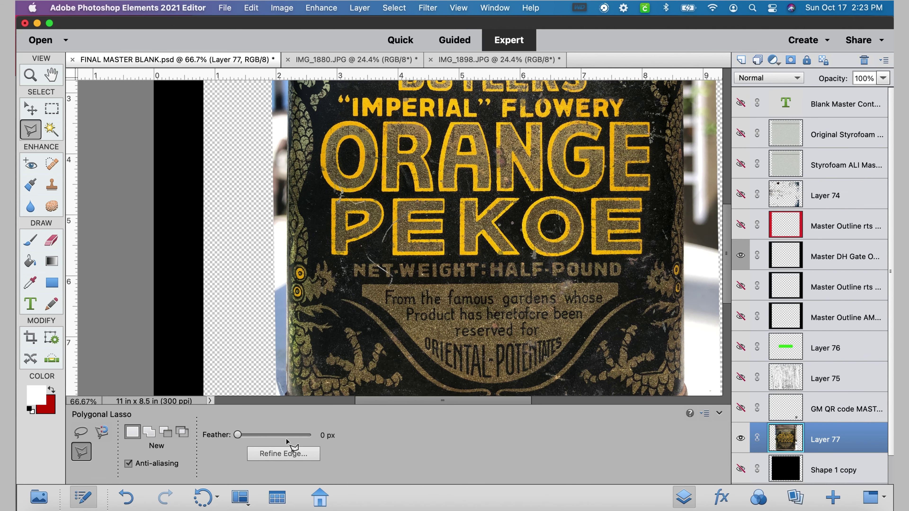
{"action": "left_click", "coordinate": [258, 349]}
{"action": "scroll", "coordinate": [250, 157], "scroll_direction": "up", "scroll_amount": 15}
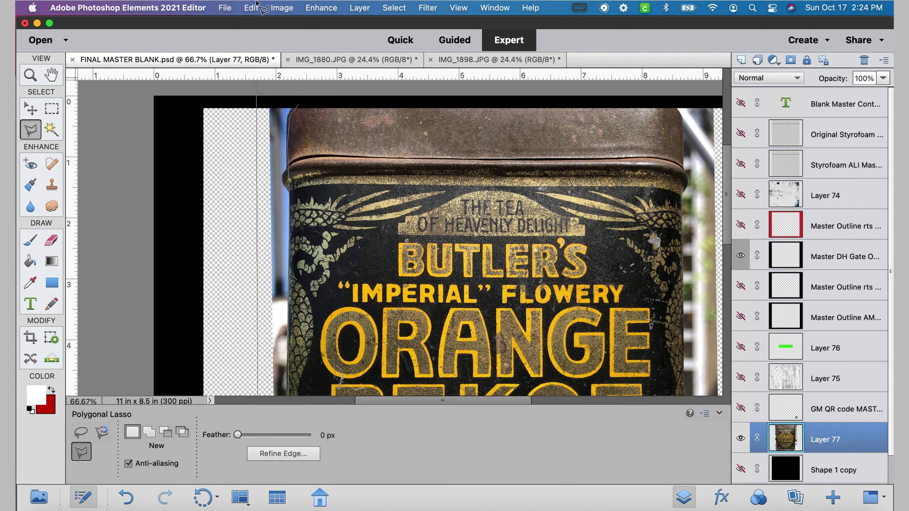
{"action": "left_click", "coordinate": [249, 151]}
{"action": "left_click", "coordinate": [251, 7]}
{"action": "left_click", "coordinate": [255, 123]}
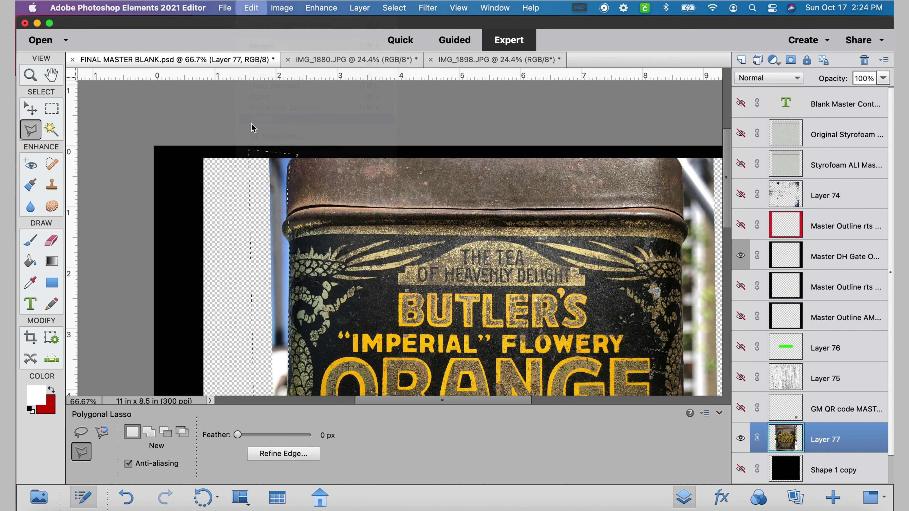
- Delete the background strip beside the tin's right side and deselect
{"action": "scroll", "coordinate": [397, 407], "scroll_direction": "right", "scroll_amount": 4}
{"action": "scroll", "coordinate": [397, 407], "scroll_direction": "down", "scroll_amount": 1}
{"action": "left_click", "coordinate": [251, 8]}
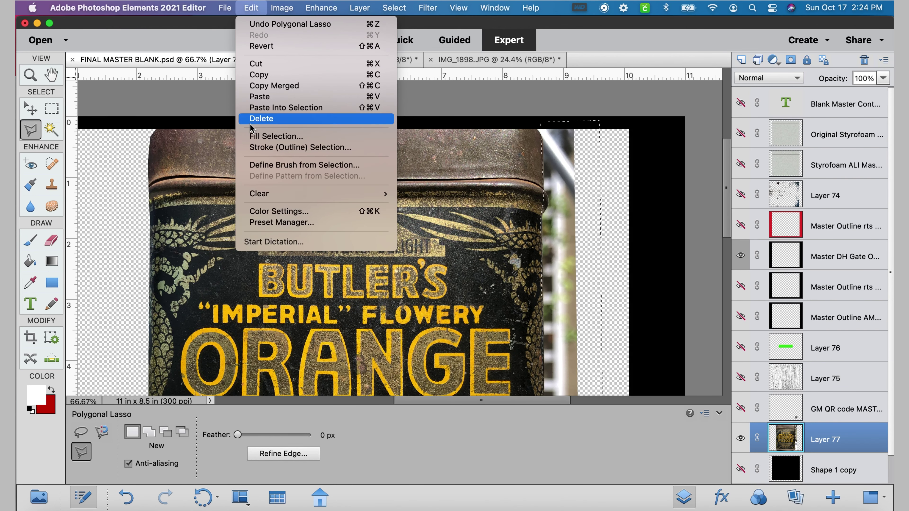
{"action": "left_click", "coordinate": [254, 119]}
{"action": "left_click", "coordinate": [394, 8]}
{"action": "left_click", "coordinate": [403, 35]}
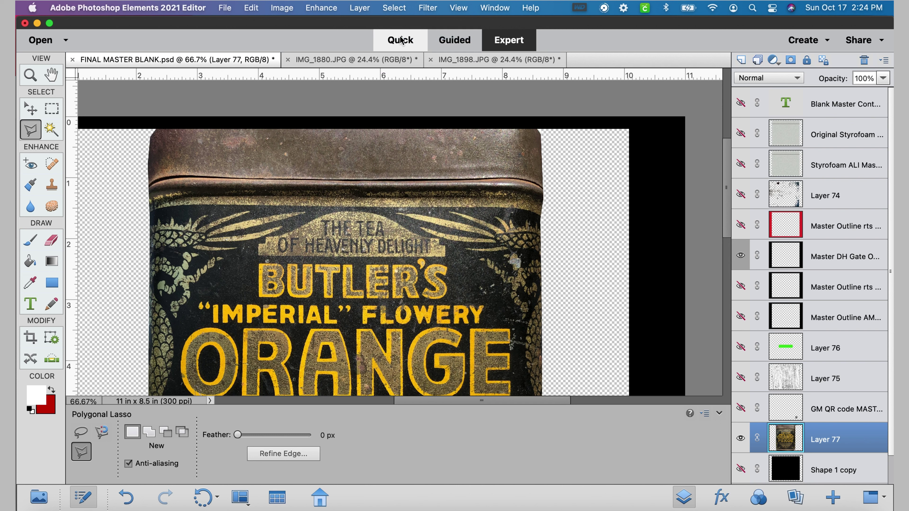
- Lasso the tin's bottom rim and copy it onto its own layer, Layer 78
{"action": "key", "text": "super+equal"}
{"action": "scroll", "coordinate": [153, 306], "scroll_direction": "down", "scroll_amount": 10}
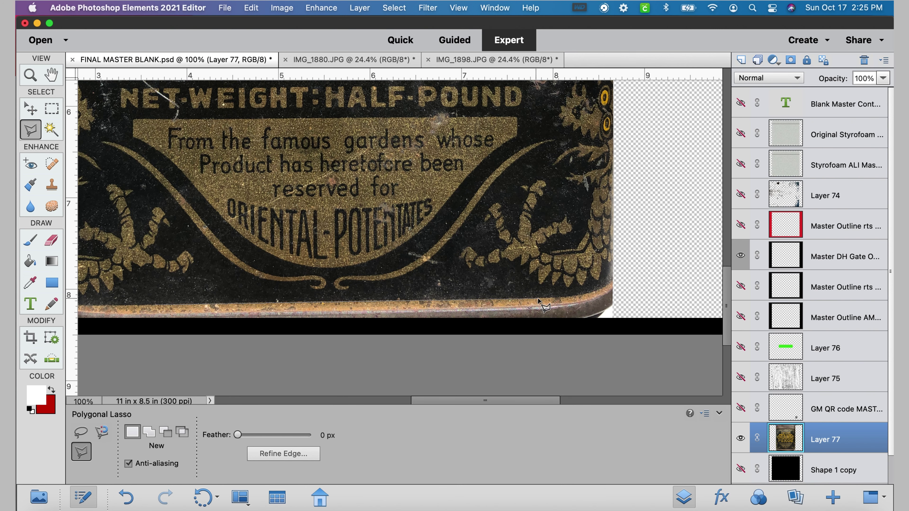
{"action": "left_click", "coordinate": [538, 326]}
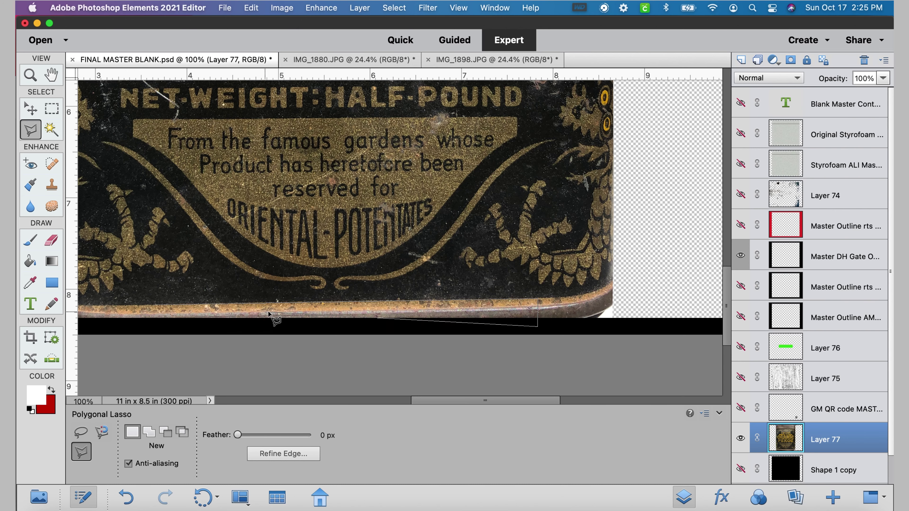
{"action": "scroll", "coordinate": [93, 336], "scroll_direction": "left", "scroll_amount": 3}
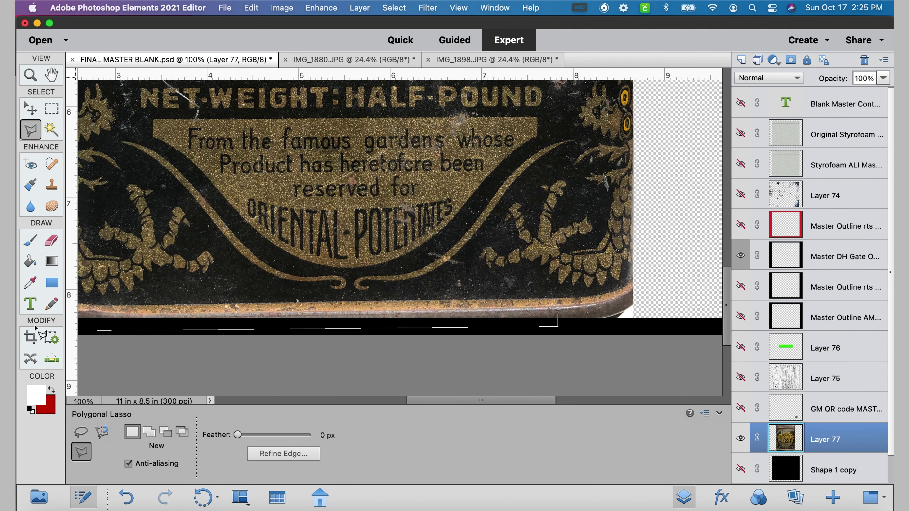
{"action": "double_click", "coordinate": [171, 333]}
{"action": "left_click", "coordinate": [252, 8]}
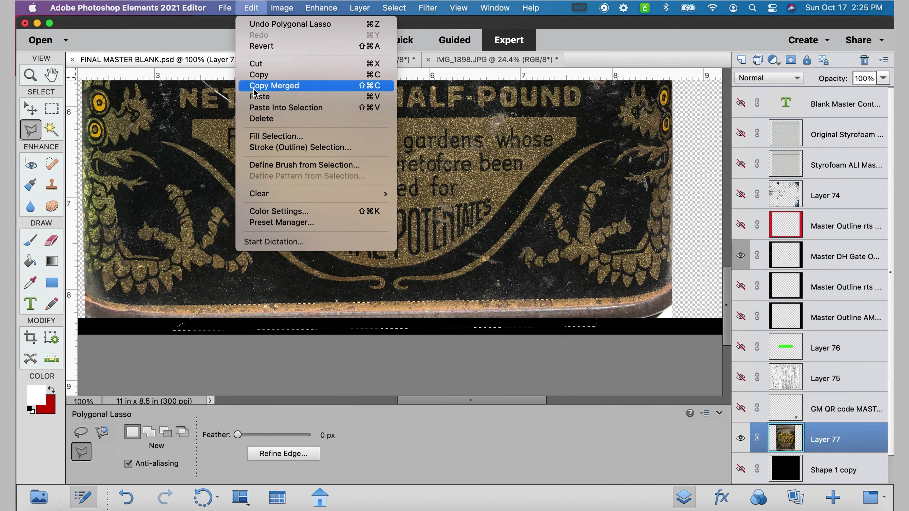
{"action": "left_click", "coordinate": [259, 96]}
- Hide Layer 77, rotate the rim strip 1.3°, and slide it left along the bottom edge
{"action": "left_click", "coordinate": [28, 109]}
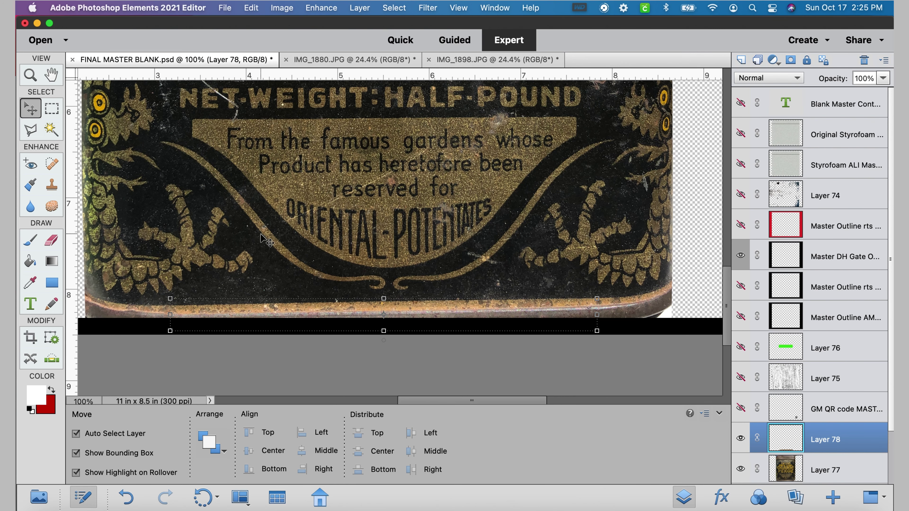
{"action": "left_click", "coordinate": [740, 469]}
{"action": "left_click_drag", "start_coordinate": [615, 309], "coordinate": [607, 298]}
{"action": "left_click", "coordinate": [552, 341]}
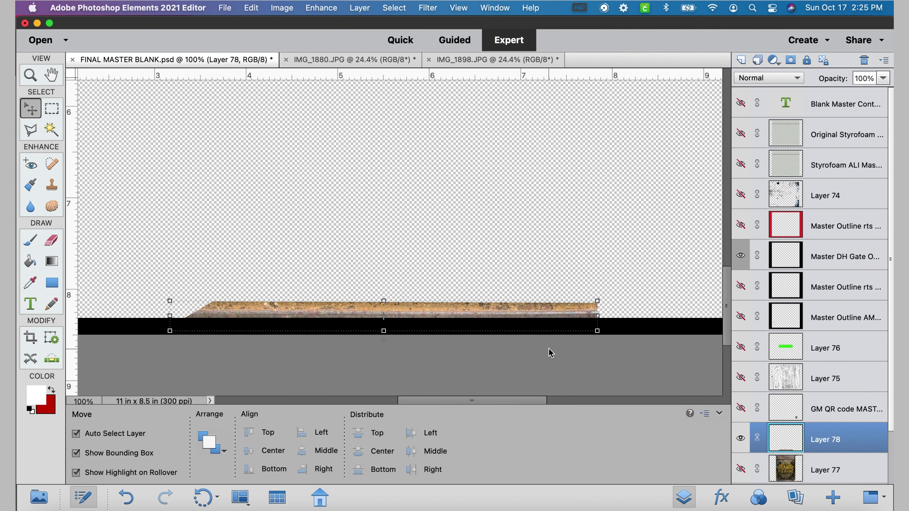
{"action": "left_click_drag", "start_coordinate": [421, 311], "coordinate": [321, 303]}
{"action": "left_click", "coordinate": [392, 8]}
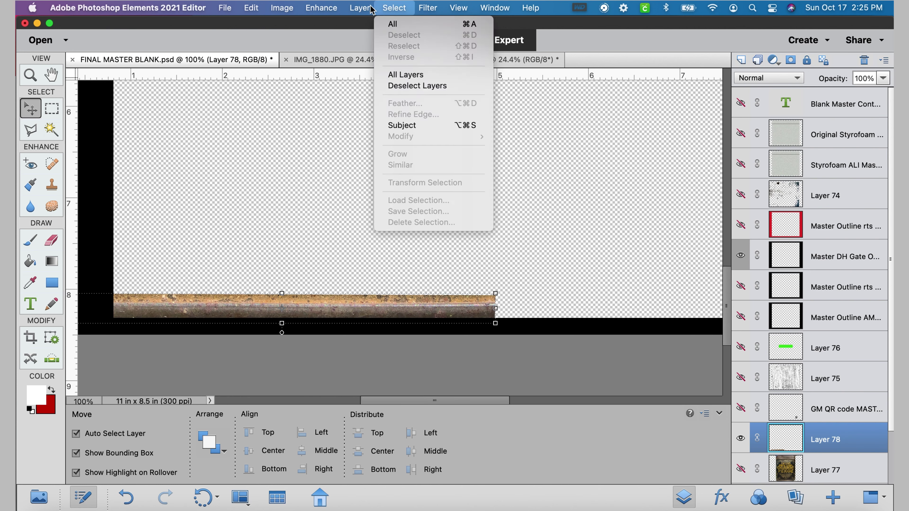
- Duplicate the rim strip layer as Layer 78 copy and drag the copy right
{"action": "mouse_move", "coordinate": [360, 8]}
{"action": "left_click", "coordinate": [390, 33]}
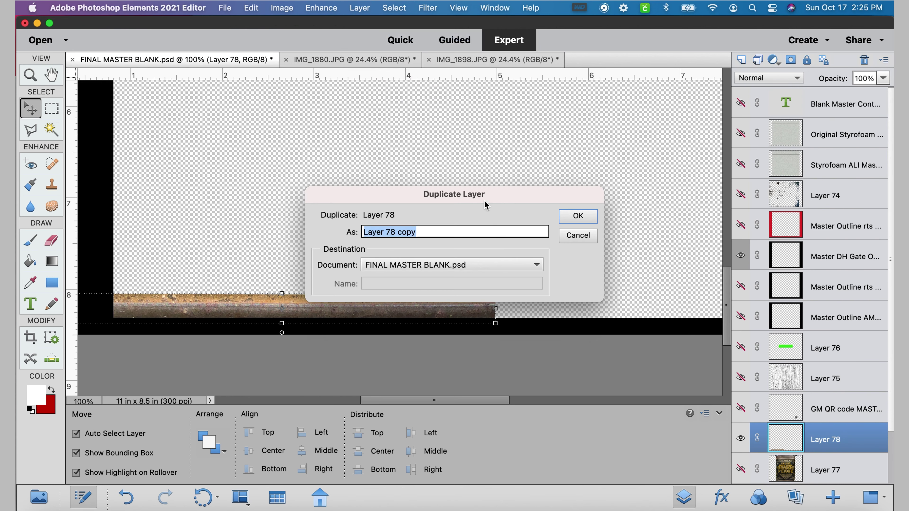
{"action": "left_click", "coordinate": [578, 215]}
{"action": "left_click_drag", "start_coordinate": [353, 305], "coordinate": [417, 304]}
{"action": "left_click_drag", "start_coordinate": [476, 400], "coordinate": [524, 401]}
{"action": "left_click_drag", "start_coordinate": [311, 311], "coordinate": [408, 317]}
- Flip Layer 78 copy horizontally and align it with the original strip along the bottom
{"action": "left_click", "coordinate": [279, 8]}
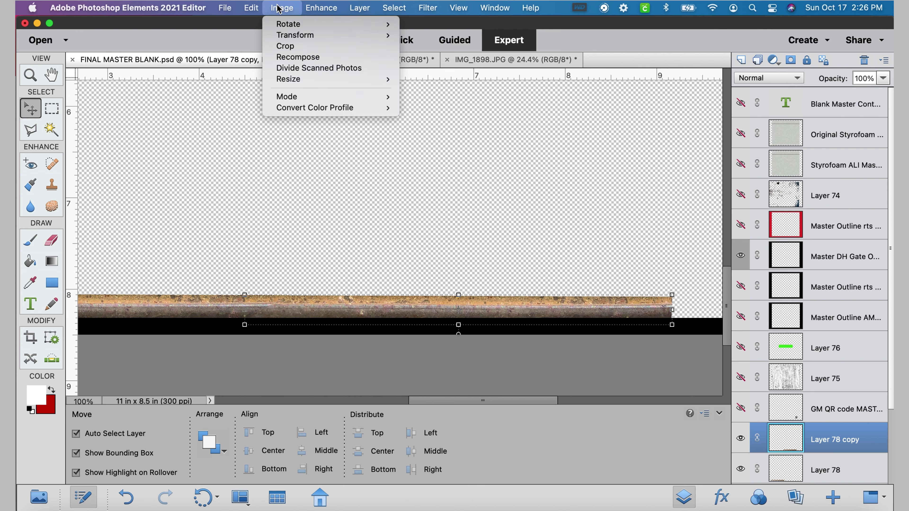
{"action": "mouse_move", "coordinate": [332, 23]}
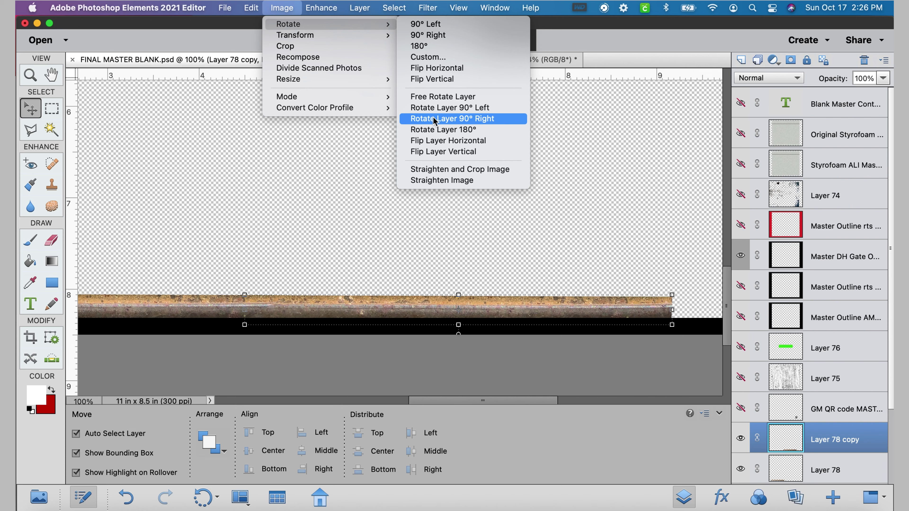
{"action": "left_click", "coordinate": [432, 140]}
{"action": "key", "text": "super+equal"}
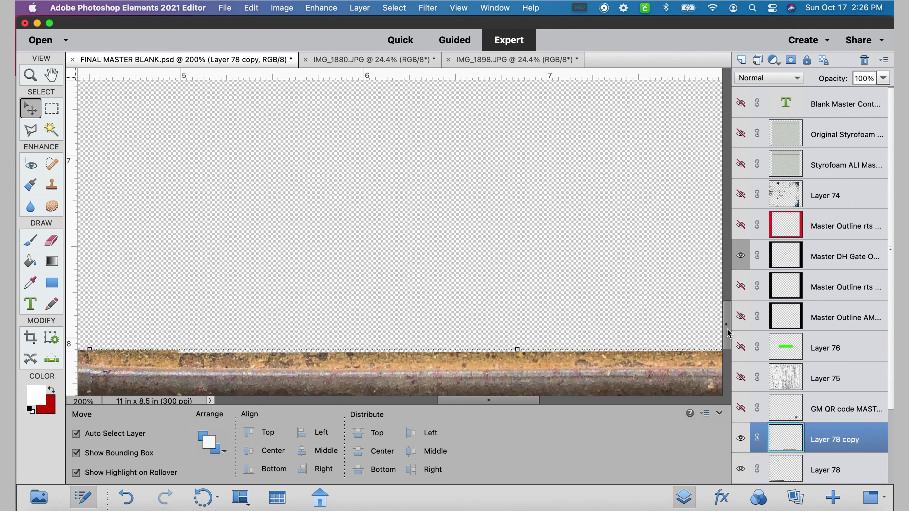
{"action": "scroll", "coordinate": [728, 333], "scroll_direction": "down", "scroll_amount": 5}
{"action": "left_click_drag", "start_coordinate": [371, 290], "coordinate": [437, 288]}
{"action": "key", "text": "super+equal"}
{"action": "left_click_drag", "start_coordinate": [424, 402], "coordinate": [464, 402]}
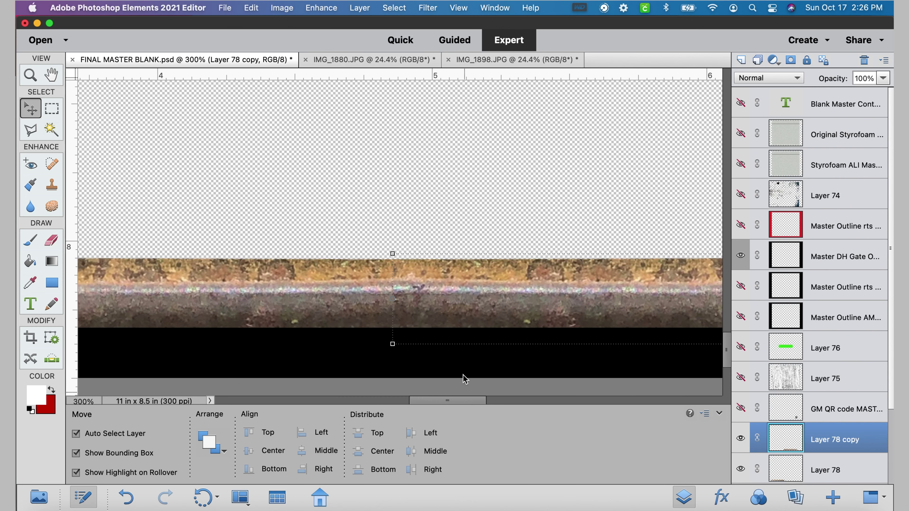
- Merge the two bottom strip layers into one layer
{"action": "left_click", "coordinate": [816, 468], "text": "shift"}
{"action": "left_click", "coordinate": [367, 7]}
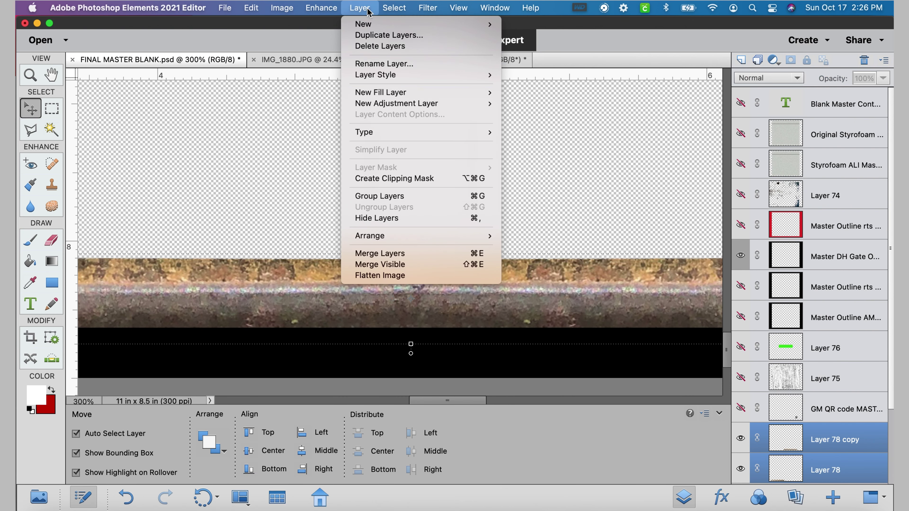
{"action": "left_click", "coordinate": [383, 252]}
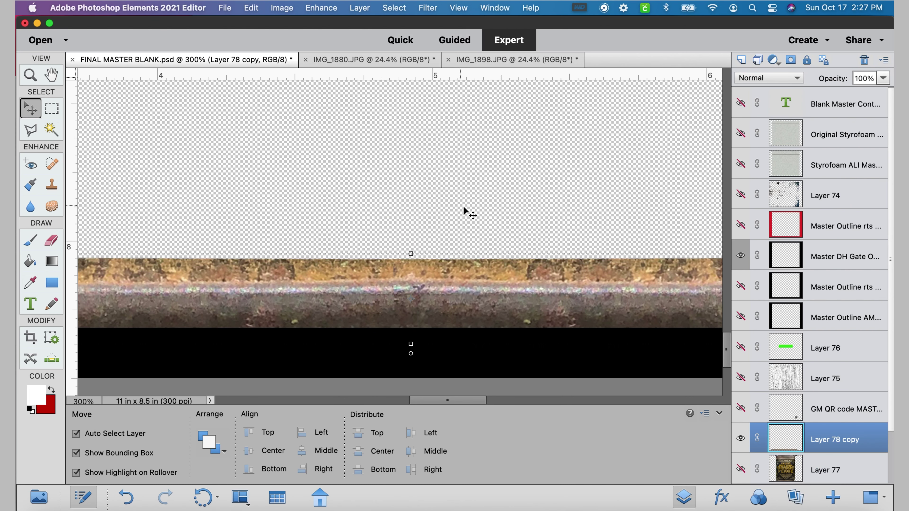
- Clone Stamp over the strip seam with a soft 83 px brush
{"action": "left_click", "coordinate": [52, 185]}
{"action": "left_click", "coordinate": [169, 436]}
{"action": "scroll", "coordinate": [198, 408], "scroll_direction": "down", "scroll_amount": 3}
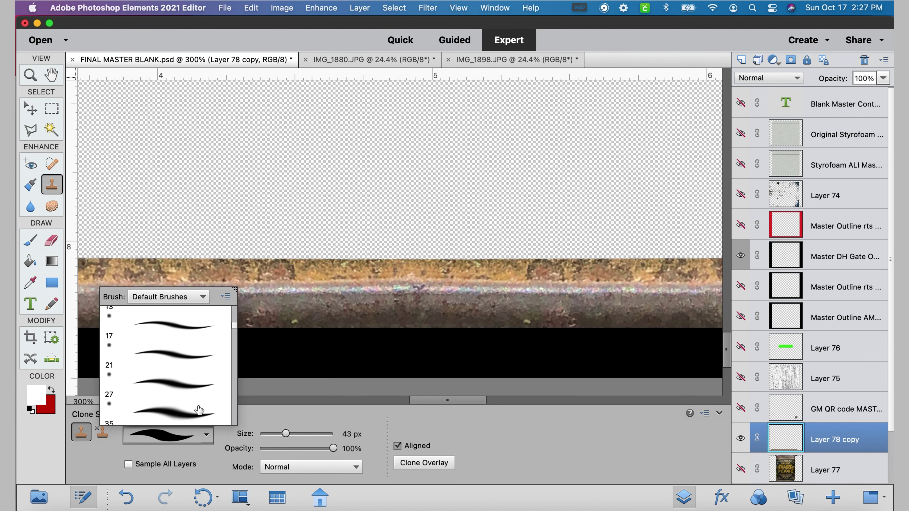
{"action": "left_click", "coordinate": [199, 408]}
{"action": "left_click_drag", "start_coordinate": [282, 433], "coordinate": [300, 435]}
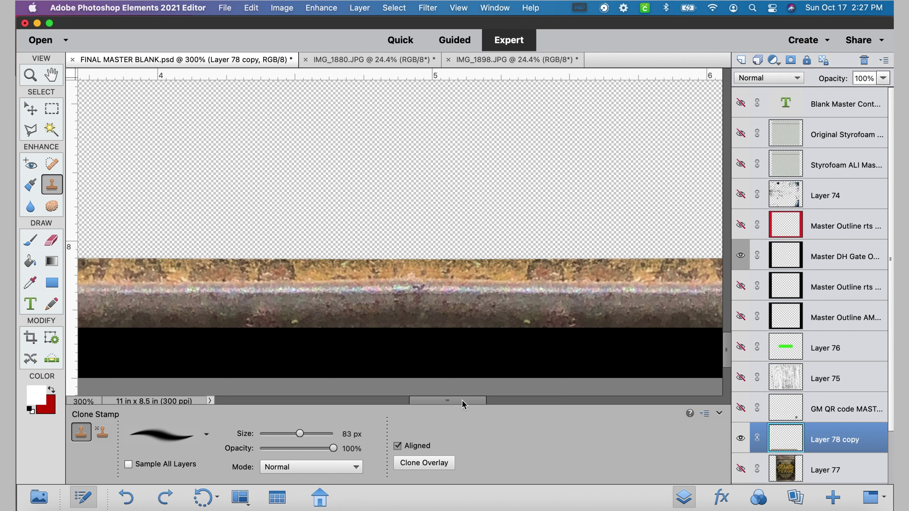
{"action": "left_click_drag", "start_coordinate": [453, 401], "coordinate": [626, 387]}
- Stretch the bottom strip to 111% width toward the right edge and commit
{"action": "left_click", "coordinate": [31, 108]}
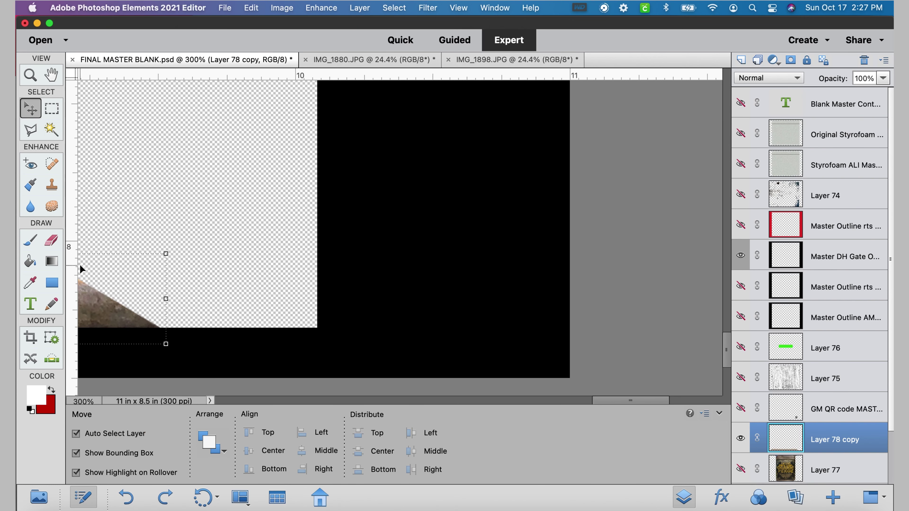
{"action": "left_click_drag", "start_coordinate": [165, 299], "coordinate": [490, 287]}
{"action": "left_click", "coordinate": [425, 352]}
{"action": "key", "text": "super+minus"}
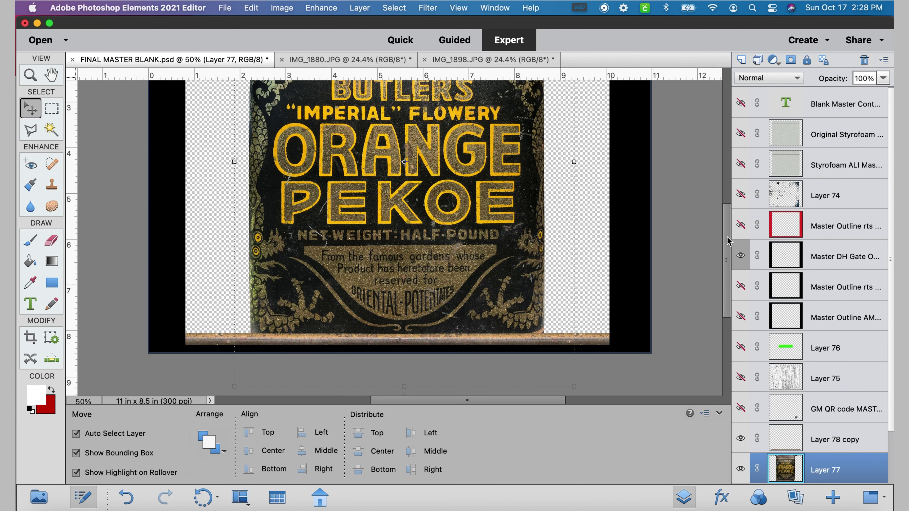
{"action": "scroll", "coordinate": [727, 240], "scroll_direction": "up", "scroll_amount": 10}
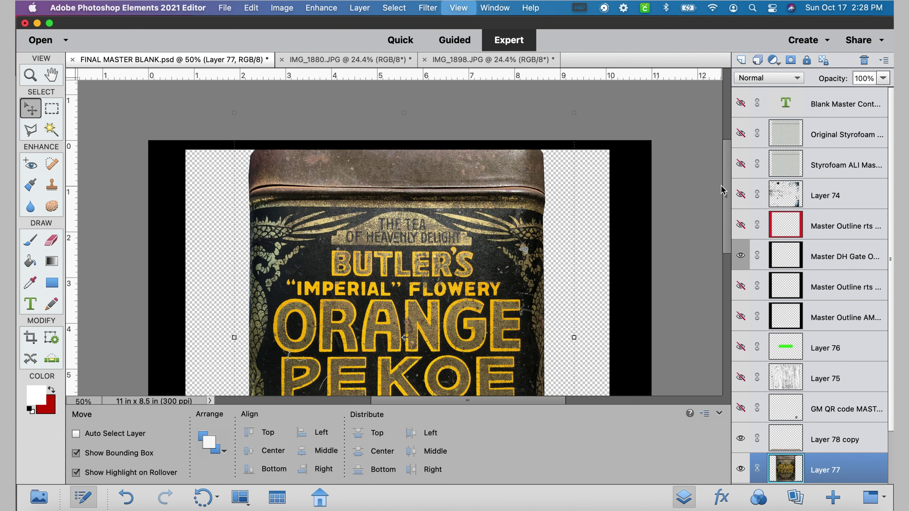
- Select the tin's lid strip on Layer 77 with the Polygonal Lasso and paste it as a new layer
{"action": "key", "text": "super+plus"}
{"action": "key", "text": "super+plus"}
{"action": "key", "text": "l"}
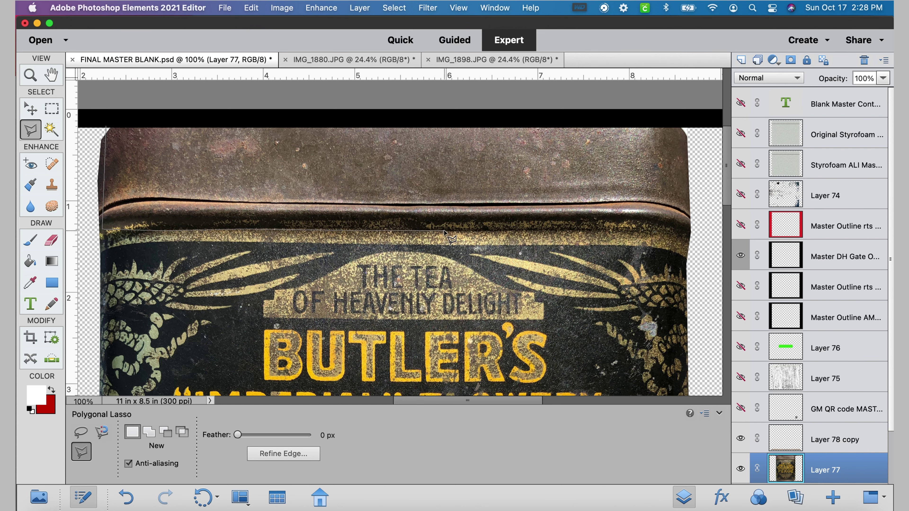
{"action": "left_click", "coordinate": [712, 232]}
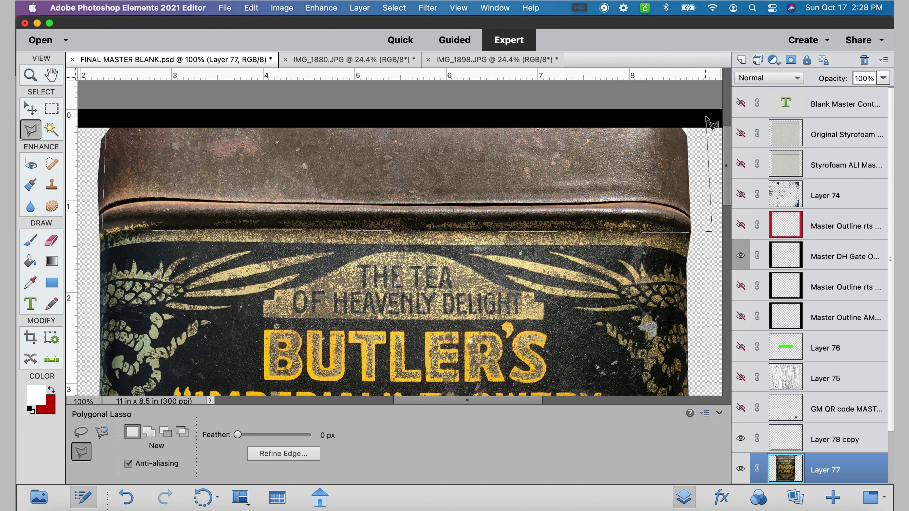
{"action": "double_click", "coordinate": [705, 118]}
{"action": "left_click", "coordinate": [253, 8]}
{"action": "left_click", "coordinate": [262, 97]}
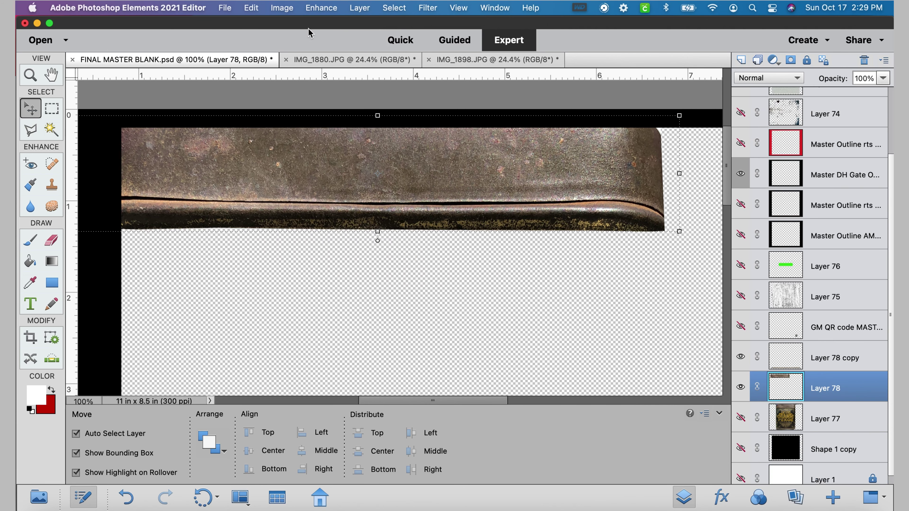
- Duplicate the lid strip layer and move the copy right to extend the strip
{"action": "left_click", "coordinate": [282, 7]}
{"action": "mouse_move", "coordinate": [359, 7]}
{"action": "left_click", "coordinate": [357, 35]}
{"action": "left_click", "coordinate": [579, 221]}
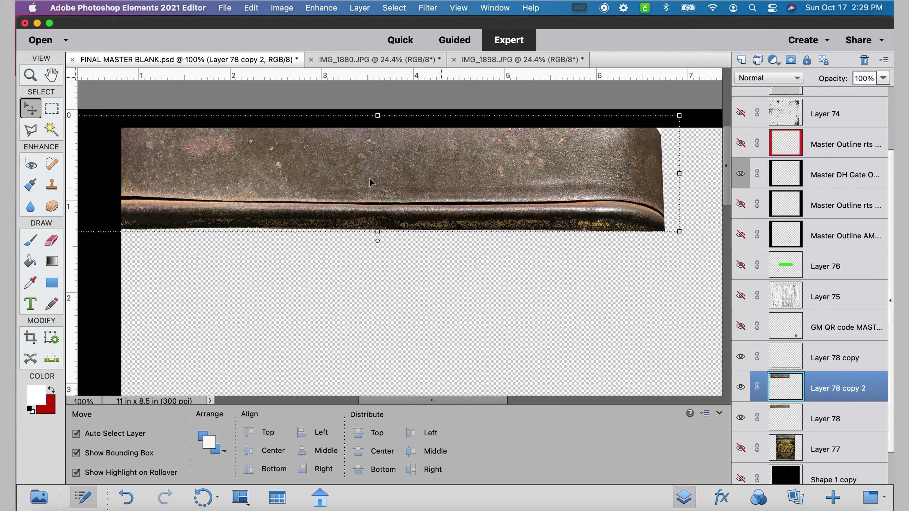
{"action": "left_click_drag", "start_coordinate": [369, 178], "coordinate": [485, 180]}
{"action": "left_click_drag", "start_coordinate": [487, 402], "coordinate": [498, 403]}
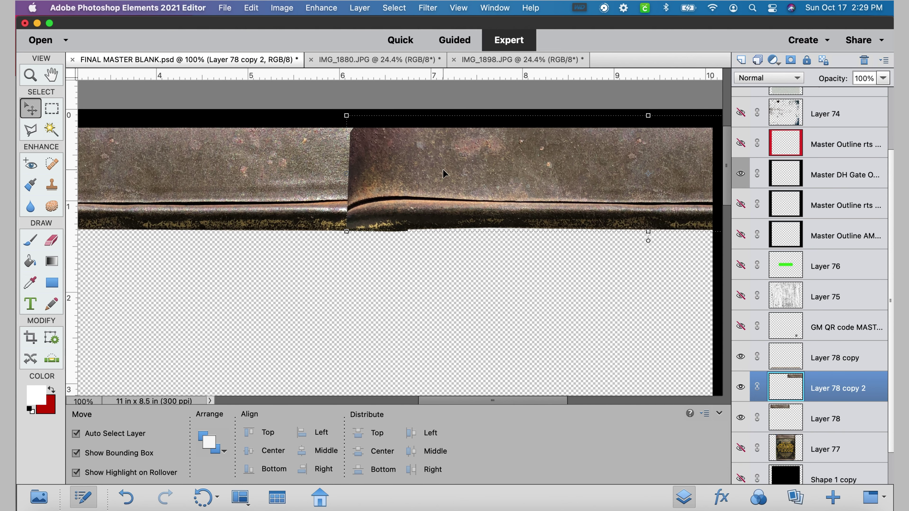
{"action": "left_click_drag", "start_coordinate": [443, 169], "coordinate": [377, 183]}
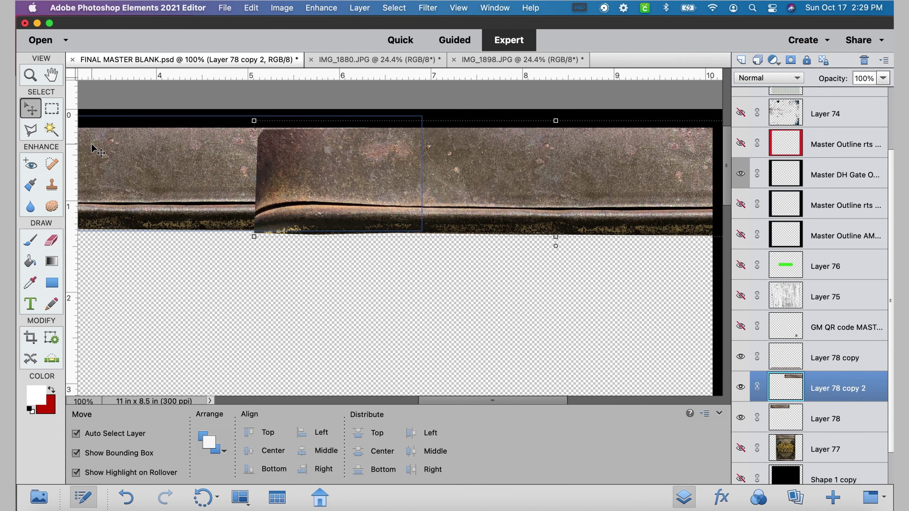
- Lasso the overlapping seam area and delete it from the copy
{"action": "left_click", "coordinate": [31, 130]}
{"action": "left_click", "coordinate": [401, 118]}
{"action": "left_click", "coordinate": [206, 117]}
{"action": "double_click", "coordinate": [211, 247]}
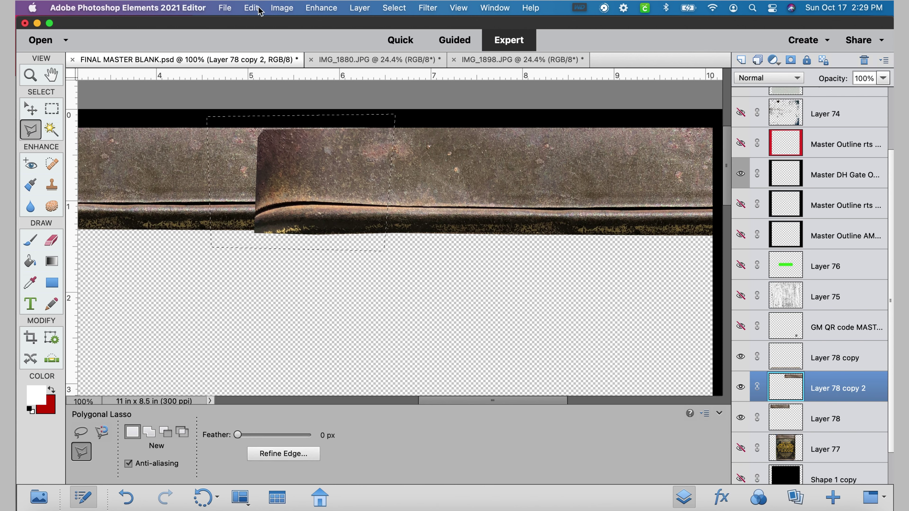
{"action": "left_click", "coordinate": [251, 8]}
{"action": "left_click", "coordinate": [261, 120]}
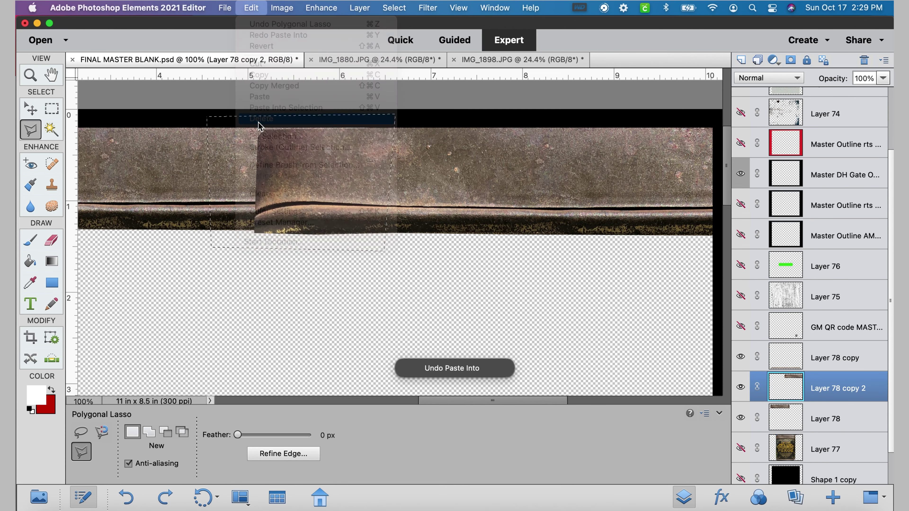
- On the original lid strip layer, lasso and delete the overlapping part
{"action": "key", "text": "alt+bracketleft"}
{"action": "left_click", "coordinate": [262, 245]}
{"action": "left_click", "coordinate": [258, 117]}
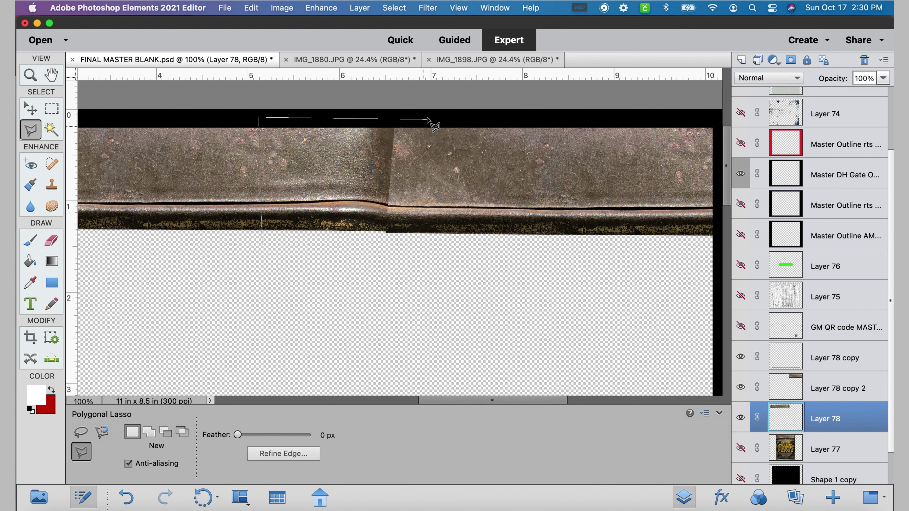
{"action": "left_click", "coordinate": [427, 117]}
{"action": "double_click", "coordinate": [418, 252]}
{"action": "left_click", "coordinate": [252, 8]}
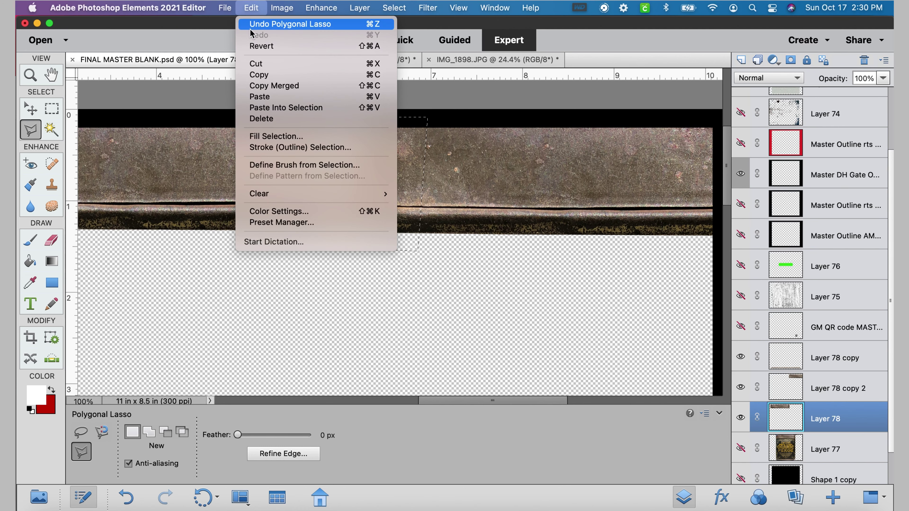
{"action": "left_click", "coordinate": [251, 119]}
- Nudge the copy to line up the seam with the original lid strip
{"action": "key", "text": "v"}
{"action": "mouse_move", "coordinate": [343, 154]}
{"action": "left_mouse_down"}
{"action": "mouse_move", "coordinate": [358, 154]}
{"action": "mouse_move", "coordinate": [317, 161]}
{"action": "mouse_move", "coordinate": [328, 150]}
{"action": "left_mouse_up"}
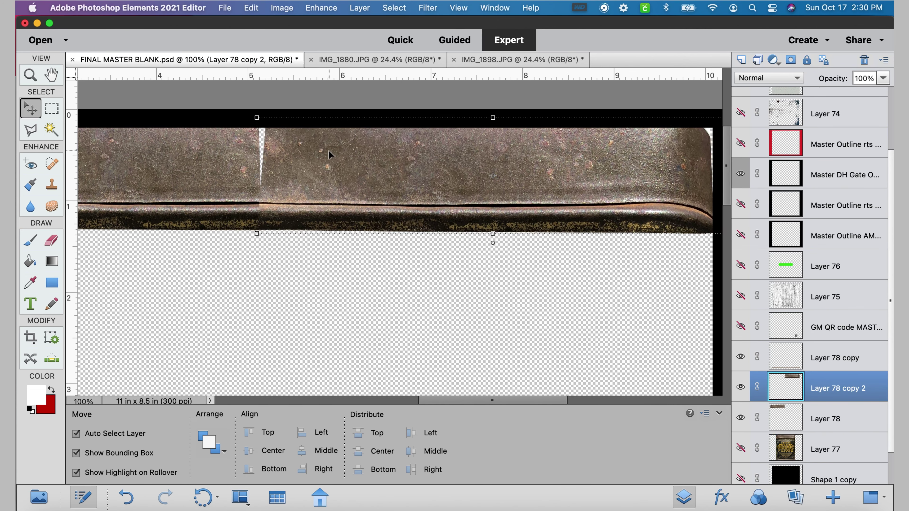
{"action": "key", "text": "super+equal"}
{"action": "key", "text": "super+equal"}
{"action": "left_click_drag", "start_coordinate": [726, 140], "coordinate": [726, 124]}
{"action": "left_click_drag", "start_coordinate": [513, 400], "coordinate": [466, 400]}
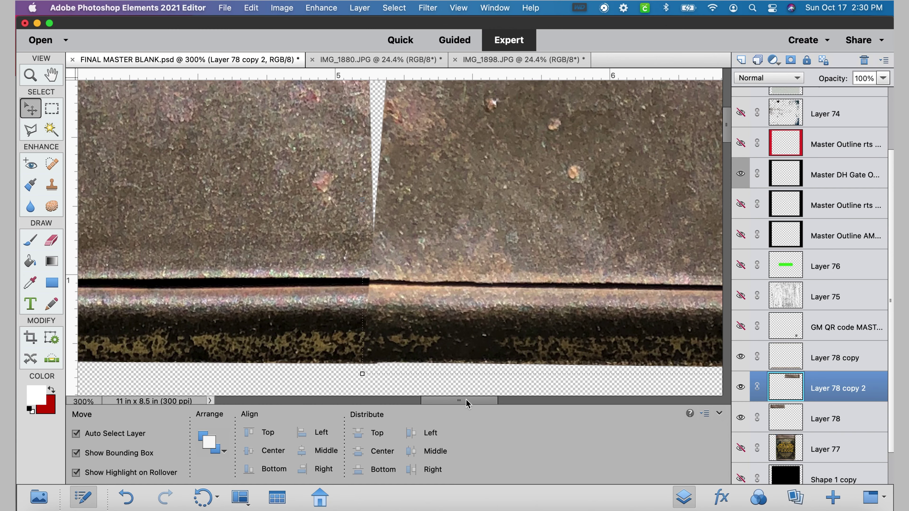
{"action": "left_click_drag", "start_coordinate": [470, 274], "coordinate": [469, 274]}
{"action": "key", "text": "super+minus"}
{"action": "key", "text": "super+minus"}
{"action": "key", "text": "super+minus"}
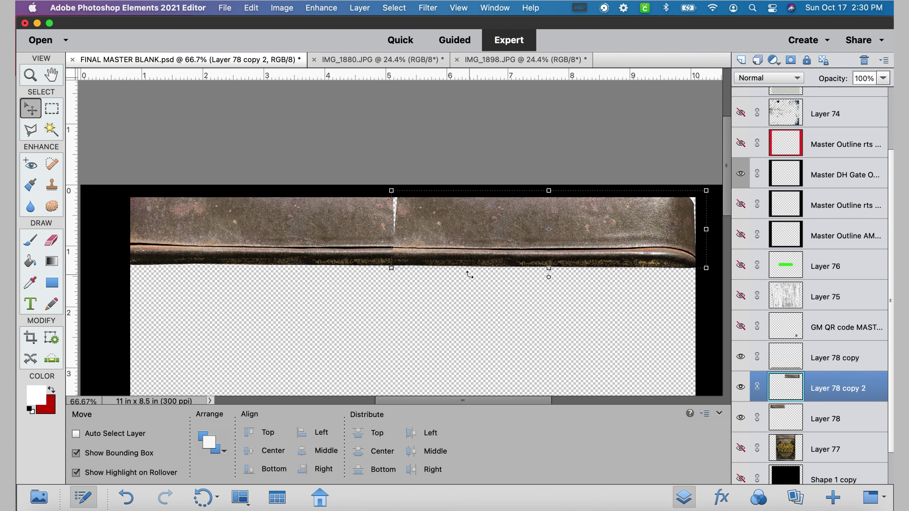
- Merge Layer 78 and Layer 78 copy 2 into one lid strip layer
{"action": "left_click", "coordinate": [823, 417], "text": "shift"}
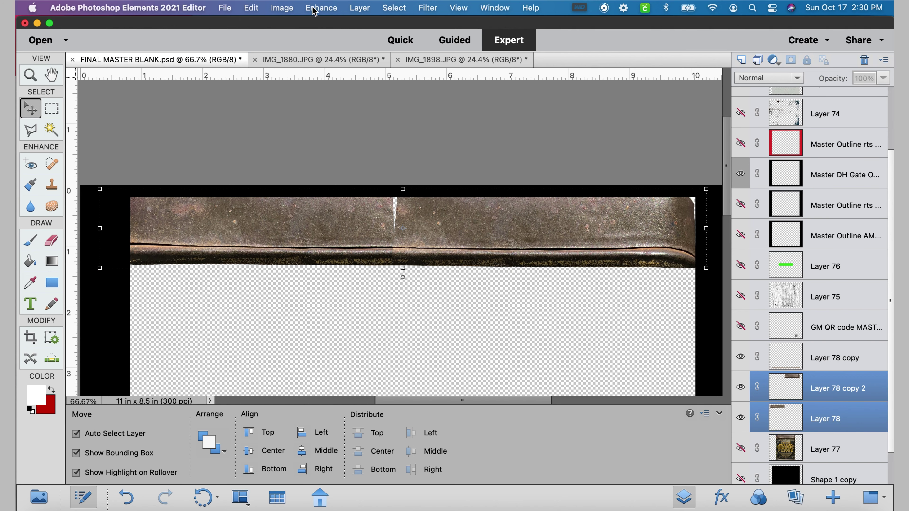
{"action": "left_click", "coordinate": [361, 7]}
{"action": "left_click", "coordinate": [368, 255]}
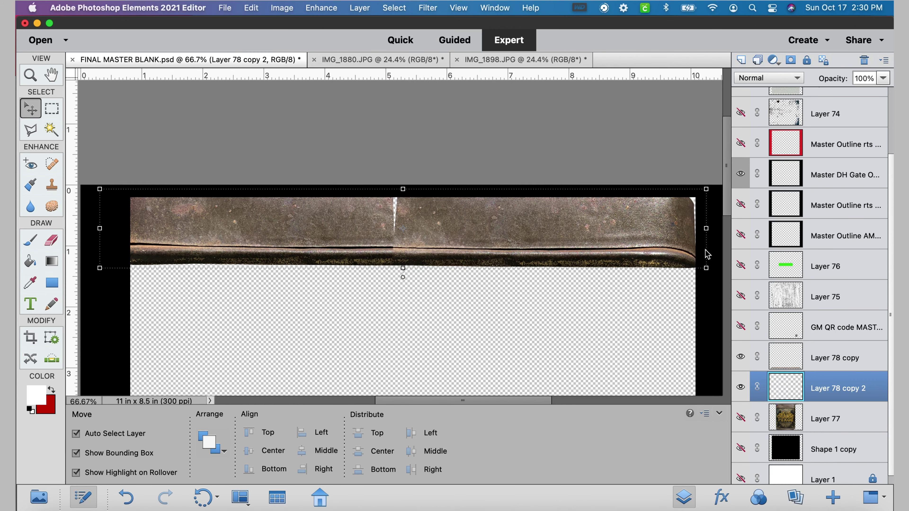
- Zoom in and smooth the stepped seam line in the border strip with a 326 px Clone Stamp
{"action": "key", "text": "super+equal"}
{"action": "key", "text": "super+equal"}
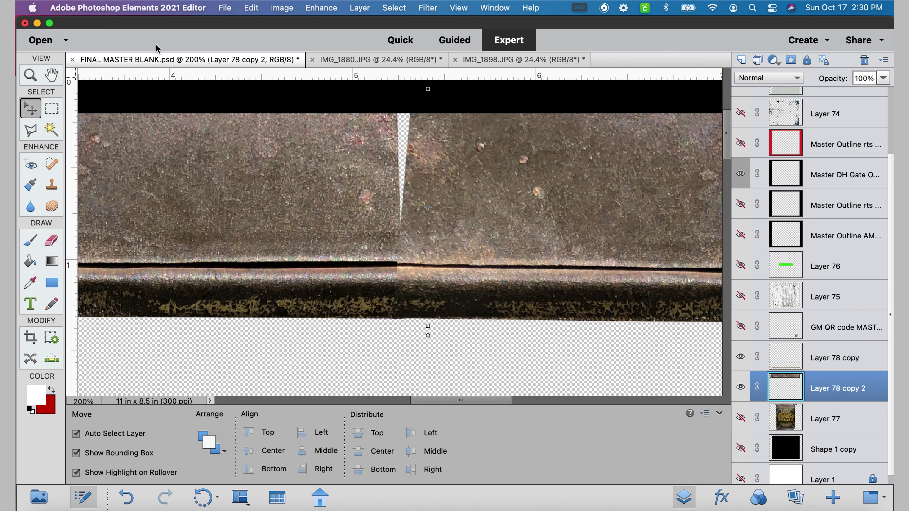
{"action": "left_click", "coordinate": [56, 189]}
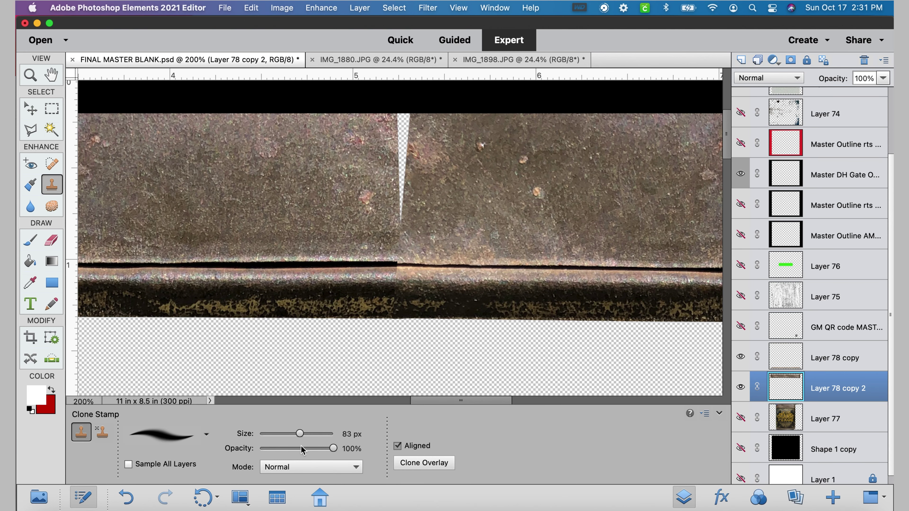
{"action": "left_click_drag", "start_coordinate": [300, 434], "coordinate": [307, 435]}
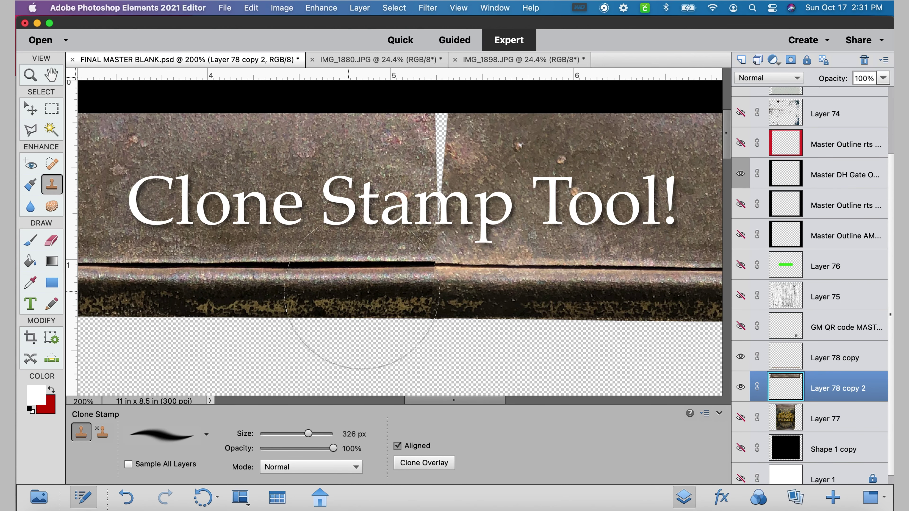
{"action": "left_click_drag", "start_coordinate": [385, 290], "coordinate": [478, 294]}
{"action": "left_click", "coordinate": [407, 293]}
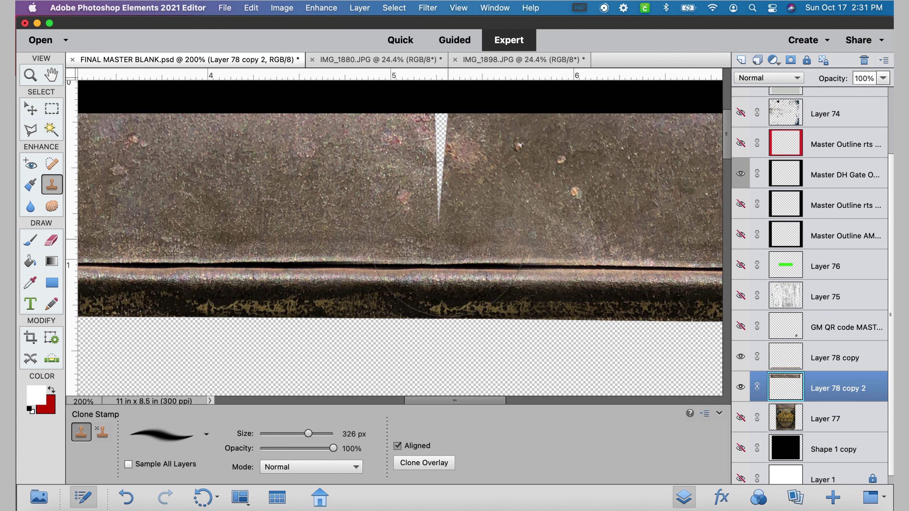
- Paint out the white spike in the strip, undoing texture that spilled into the black band
{"action": "left_click_drag", "start_coordinate": [448, 238], "coordinate": [440, 144]}
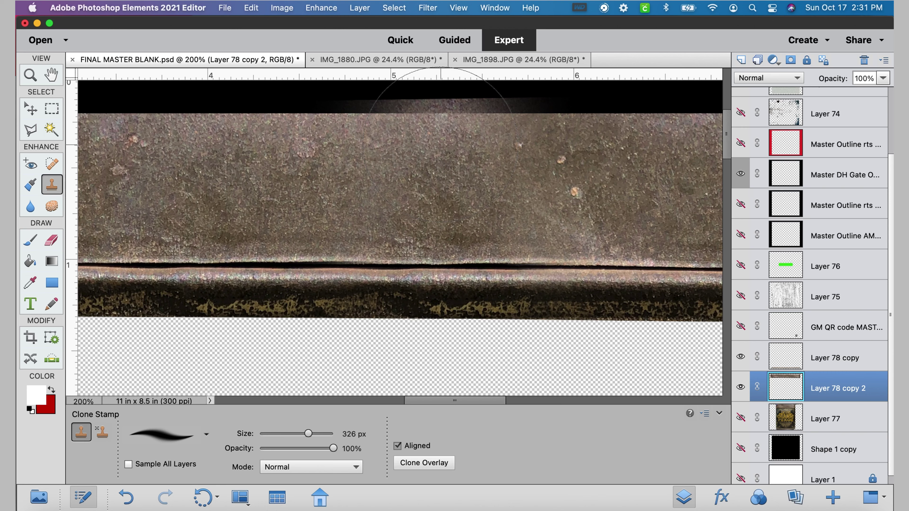
{"action": "key", "text": "super+z"}
{"action": "key", "text": "super+y"}
{"action": "key", "text": "super+z"}
{"action": "key", "text": "super+y"}
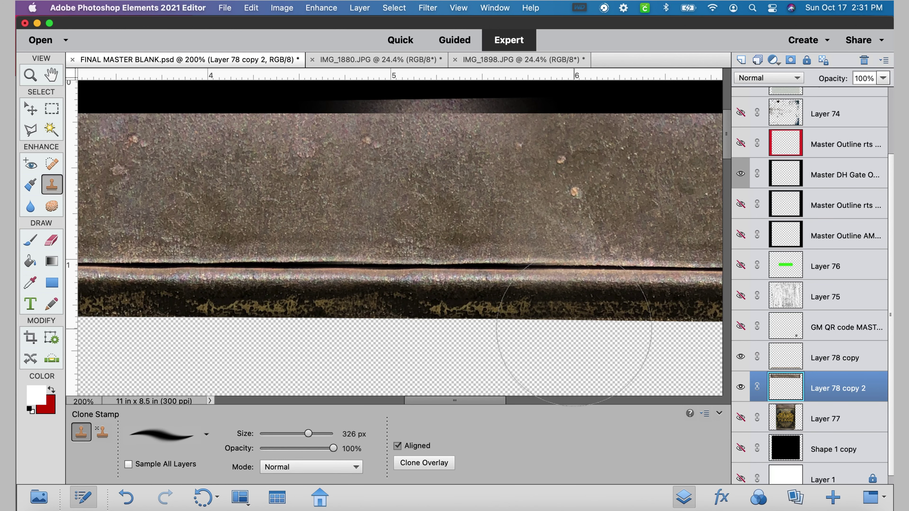
{"action": "key", "text": "super+z"}
- Clone texture along the crease across the strip, reverting spill into the black area, then zoom out
{"action": "left_click_drag", "start_coordinate": [464, 404], "coordinate": [579, 404]}
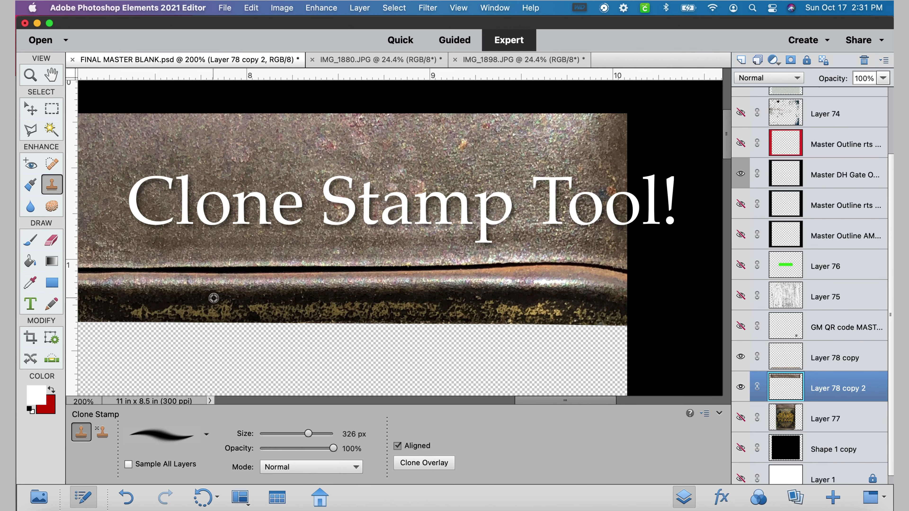
{"action": "mouse_move", "coordinate": [453, 297]}
{"action": "left_mouse_down"}
{"action": "mouse_move", "coordinate": [411, 294]}
{"action": "mouse_move", "coordinate": [595, 295]}
{"action": "left_mouse_up"}
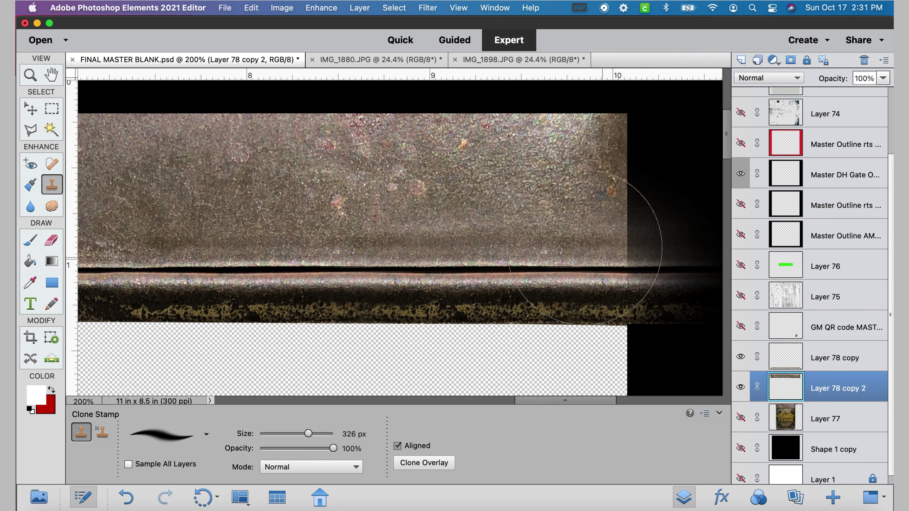
{"action": "key", "text": "super+z"}
{"action": "scroll", "coordinate": [594, 294], "scroll_direction": "left", "scroll_amount": 20}
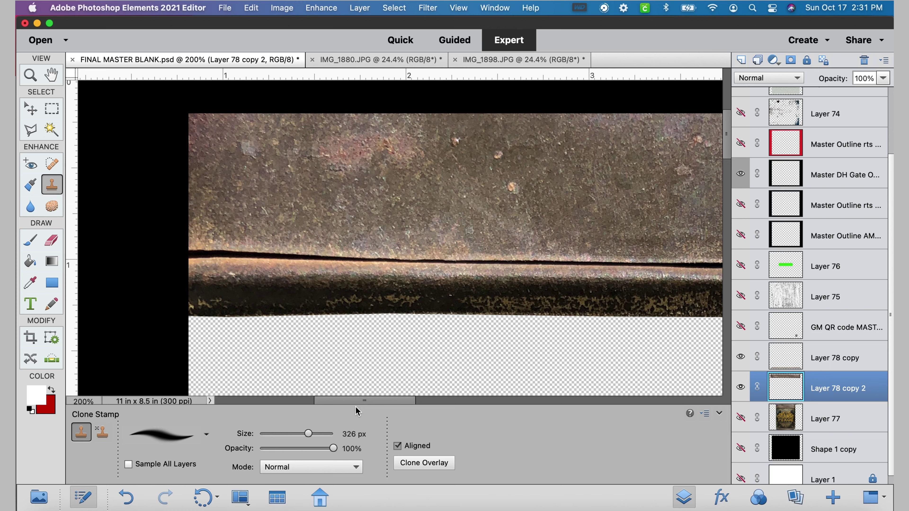
{"action": "mouse_move", "coordinate": [594, 294]}
{"action": "left_mouse_down"}
{"action": "mouse_move", "coordinate": [355, 279]}
{"action": "mouse_move", "coordinate": [346, 289]}
{"action": "mouse_move", "coordinate": [206, 291]}
{"action": "mouse_move", "coordinate": [197, 261]}
{"action": "mouse_move", "coordinate": [197, 278]}
{"action": "mouse_move", "coordinate": [172, 274]}
{"action": "left_mouse_up"}
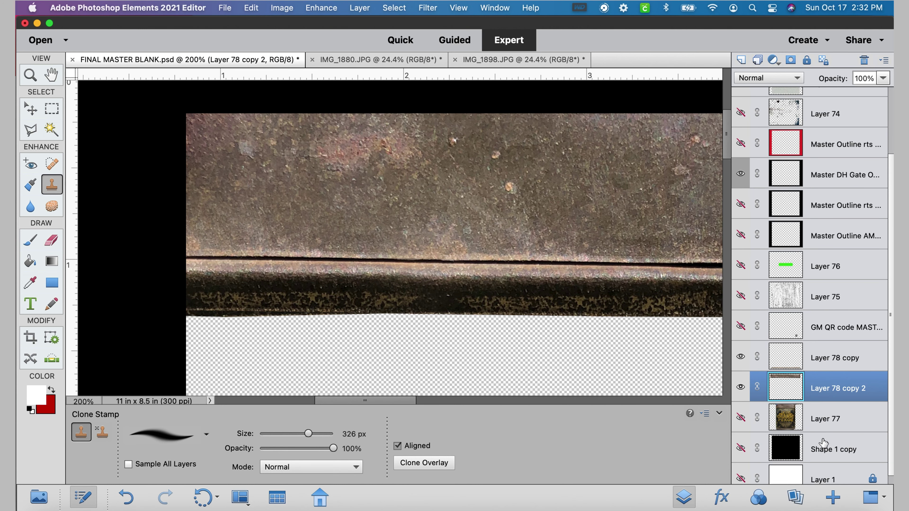
{"action": "key", "text": "super+minus"}
{"action": "key", "text": "super+minus"}
{"action": "key", "text": "super+minus"}
{"action": "key", "text": "super+minus"}
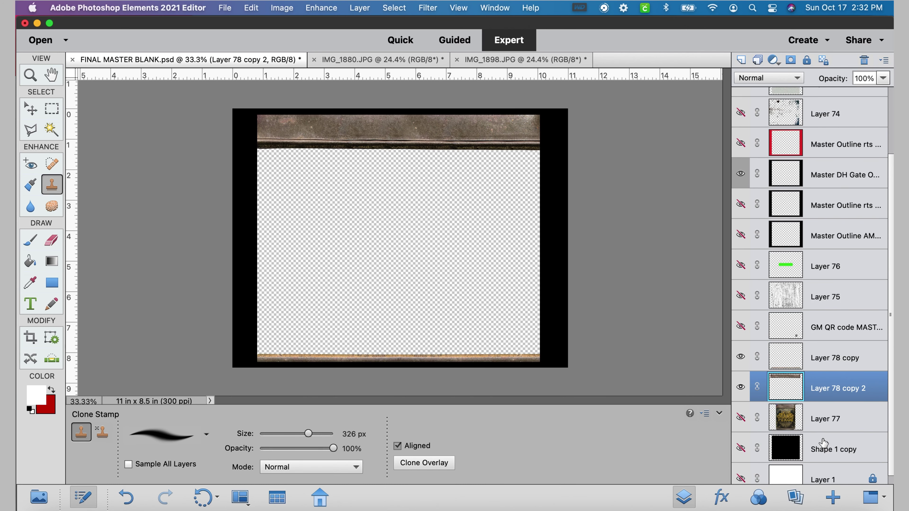
- Show the tea tin label Layer 77, hide both border strip copies, and sample black from the image
{"action": "left_click", "coordinate": [740, 418]}
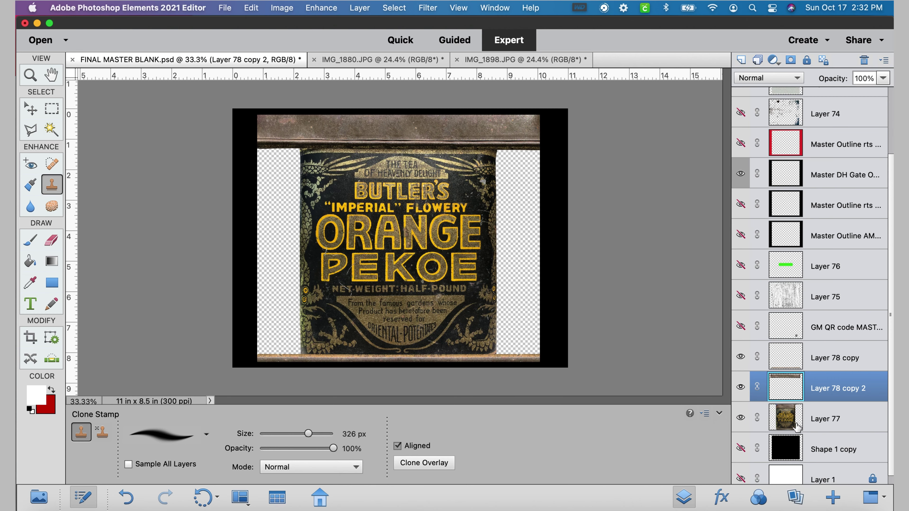
{"action": "left_click", "coordinate": [740, 387]}
{"action": "left_click", "coordinate": [740, 357]}
{"action": "key", "text": "super+plus"}
{"action": "key", "text": "super+plus"}
{"action": "key", "text": "super+plus"}
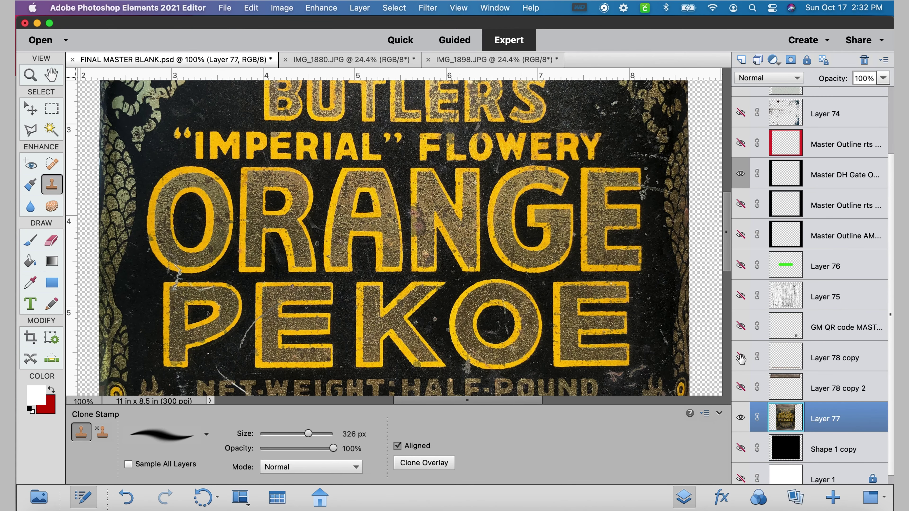
{"action": "left_click_drag", "start_coordinate": [499, 404], "coordinate": [484, 404]}
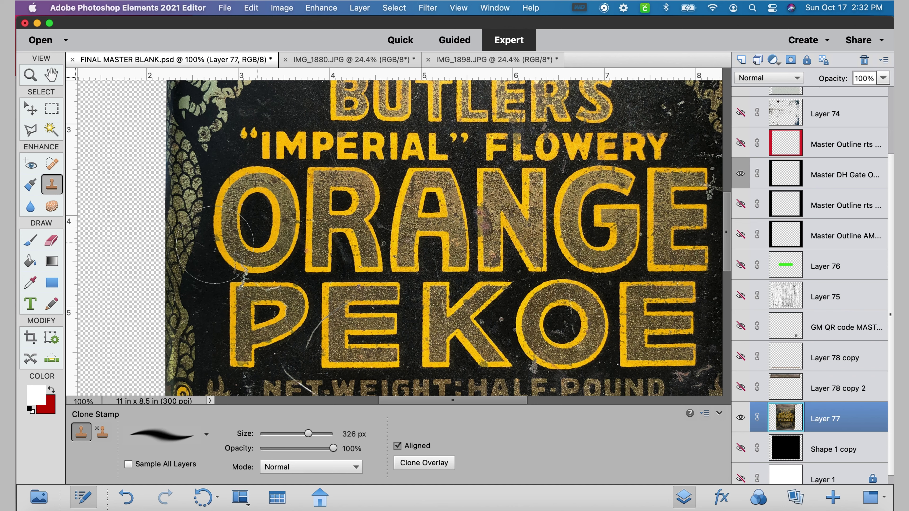
{"action": "left_click", "coordinate": [31, 283]}
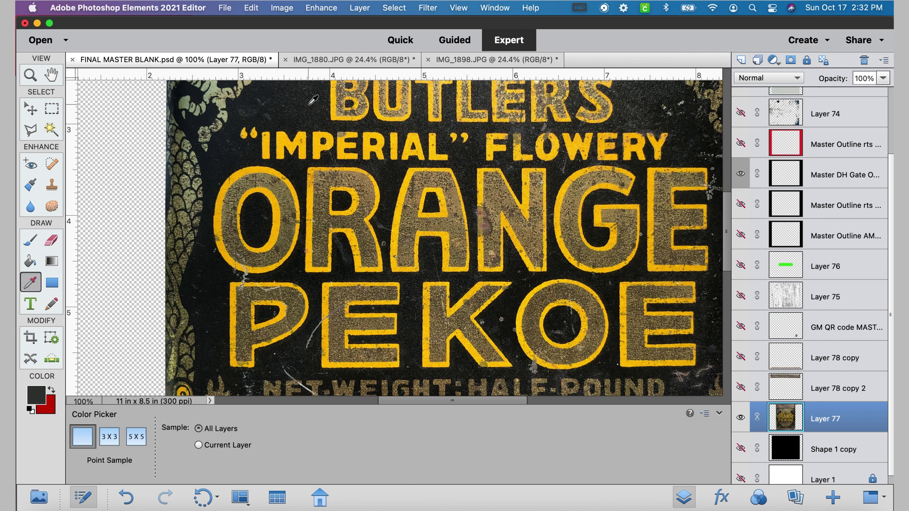
- Create new Layer 78, fill the empty left strip with black, and move it below the tin
{"action": "left_click", "coordinate": [359, 8]}
{"action": "mouse_move", "coordinate": [372, 26]}
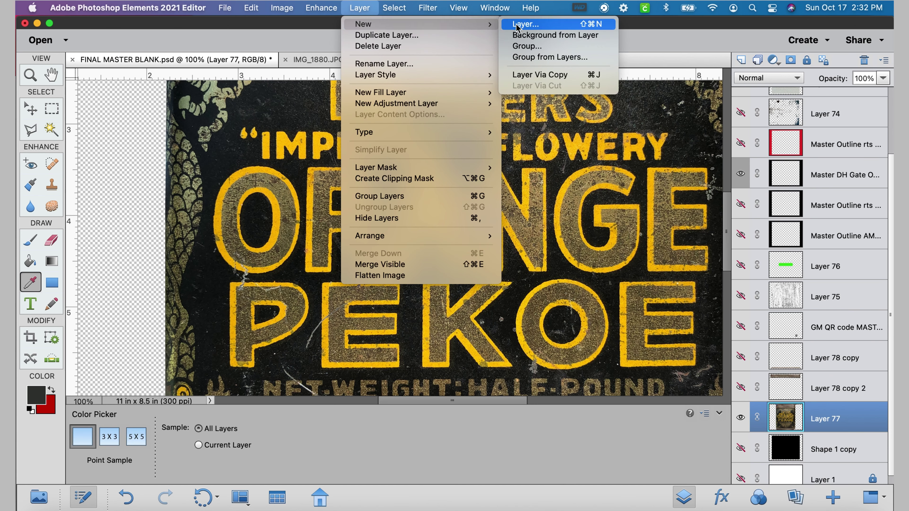
{"action": "left_click", "coordinate": [529, 26]}
{"action": "left_click", "coordinate": [555, 218]}
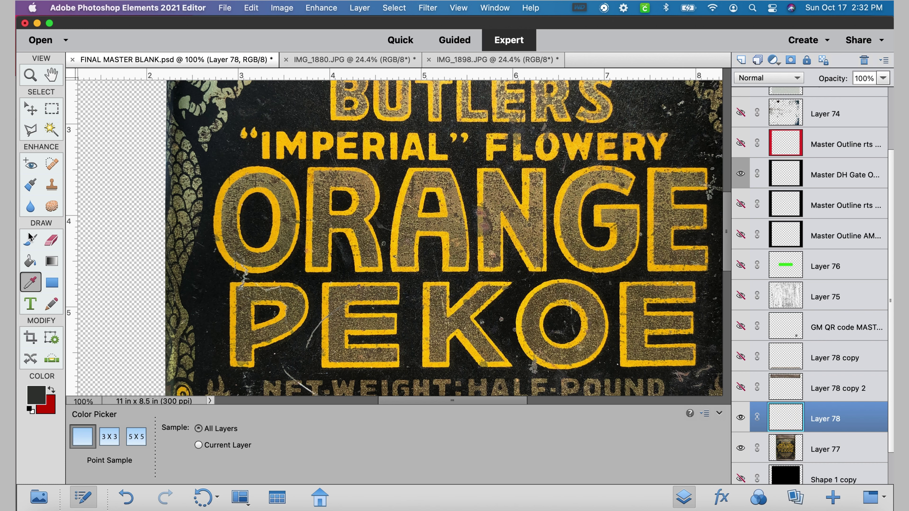
{"action": "left_click", "coordinate": [31, 262]}
{"action": "left_click", "coordinate": [114, 216]}
{"action": "key", "text": "super+bracketleft"}
{"action": "key", "text": "v"}
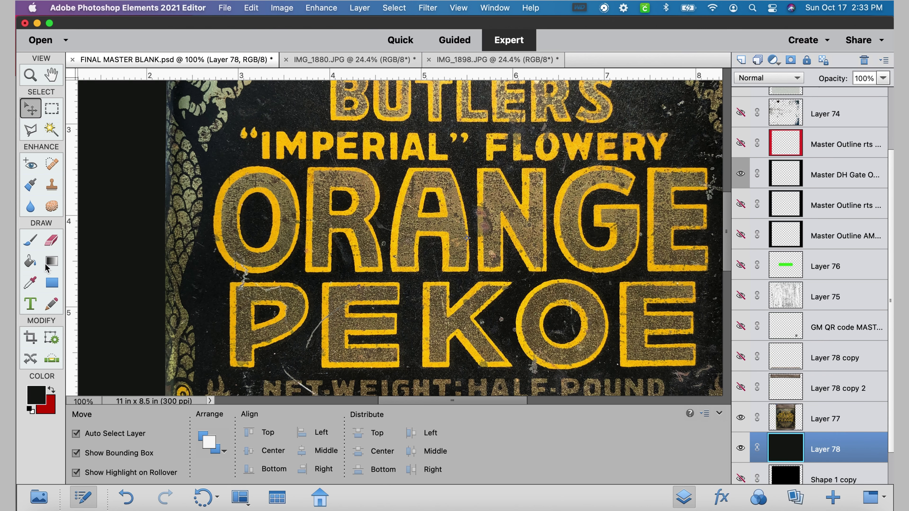
{"action": "left_click", "coordinate": [51, 242]}
- Duplicate the tea tin layer Layer 77 as 'Layer 77 copy'
{"action": "left_click", "coordinate": [806, 425]}
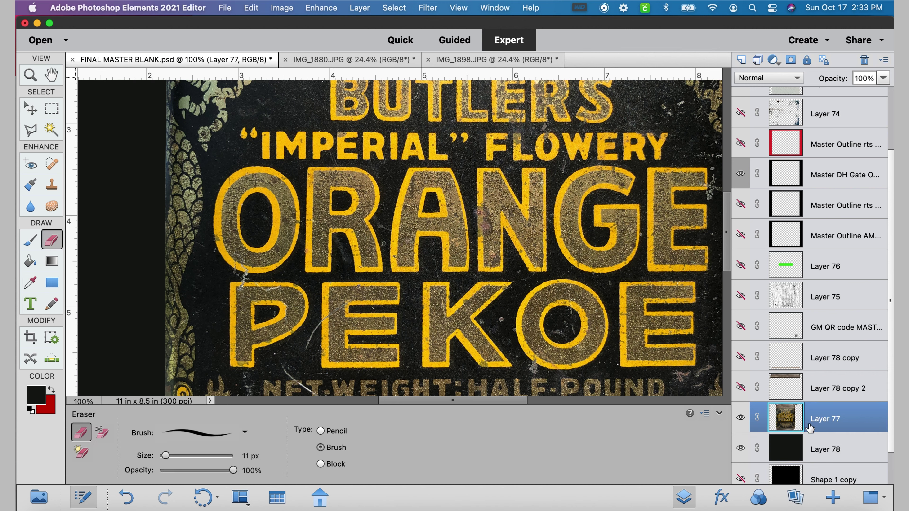
{"action": "left_click", "coordinate": [359, 8]}
{"action": "left_click", "coordinate": [366, 36]}
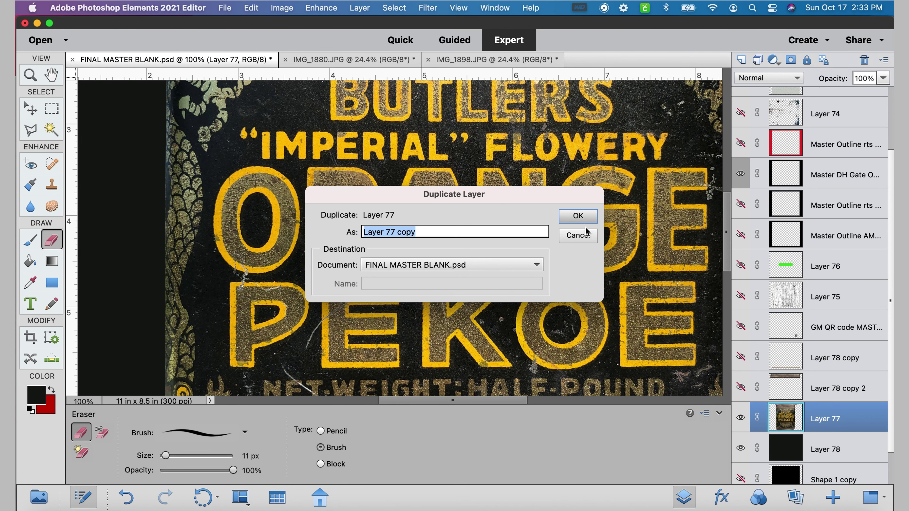
{"action": "left_click", "coordinate": [573, 215]}
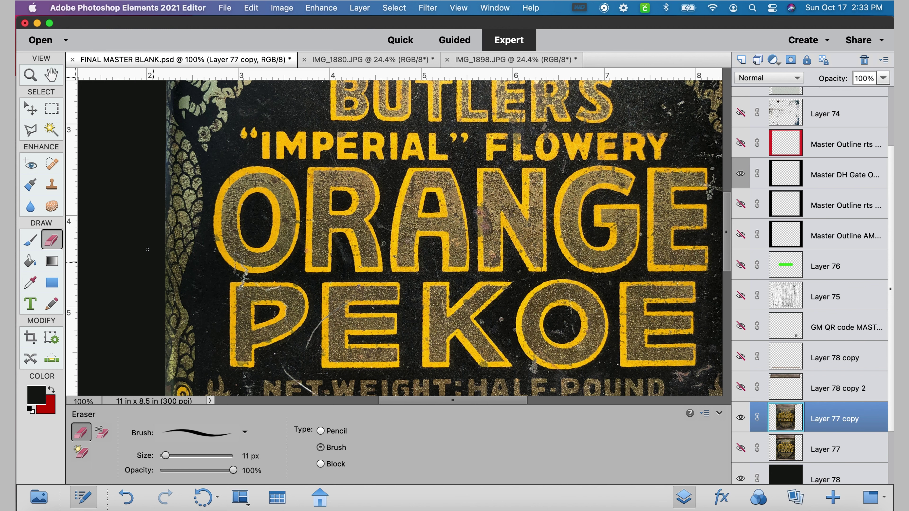
- With a soft 97 px eraser, erase the scaly pattern left of ORANGE up to the top edge
{"action": "left_click", "coordinate": [214, 433]}
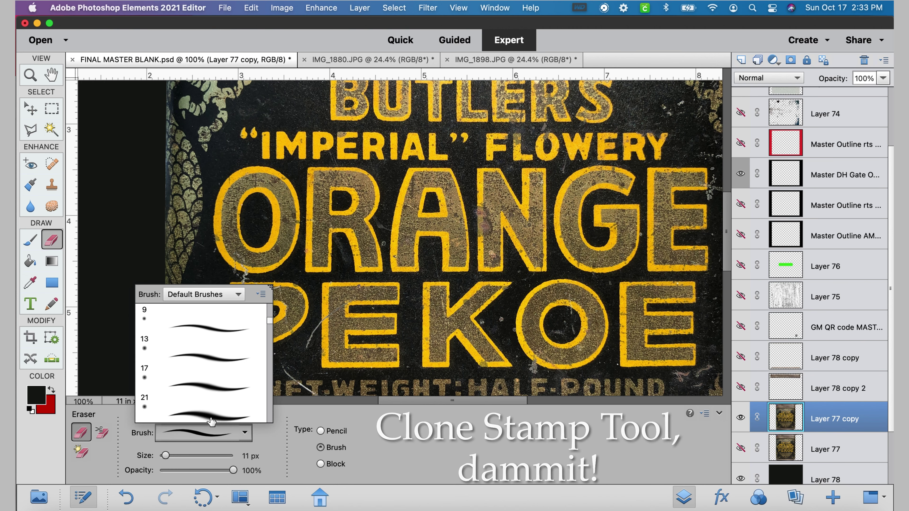
{"action": "left_click", "coordinate": [211, 421]}
{"action": "left_click_drag", "start_coordinate": [165, 455], "coordinate": [188, 460]}
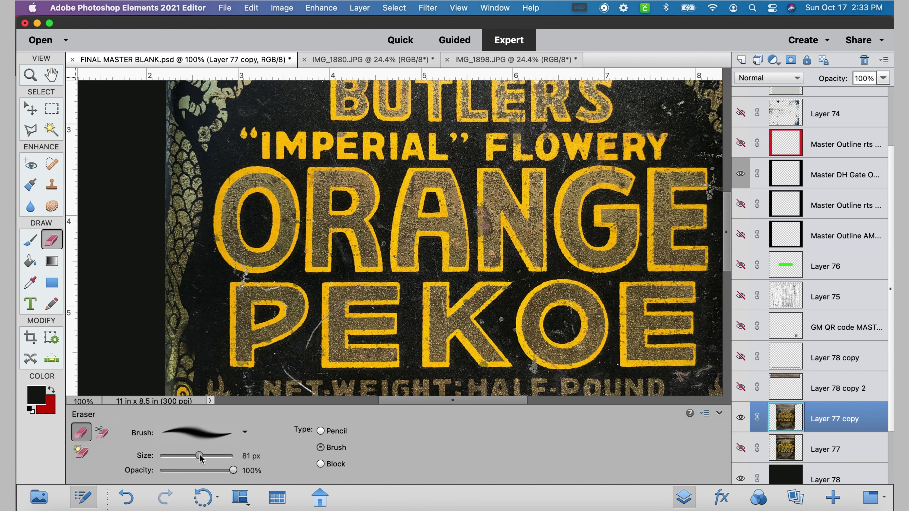
{"action": "left_click_drag", "start_coordinate": [203, 458], "coordinate": [204, 456]}
{"action": "mouse_move", "coordinate": [179, 332]}
{"action": "left_mouse_down"}
{"action": "mouse_move", "coordinate": [172, 311]}
{"action": "mouse_move", "coordinate": [173, 266]}
{"action": "mouse_move", "coordinate": [179, 262]}
{"action": "mouse_move", "coordinate": [173, 282]}
{"action": "mouse_move", "coordinate": [191, 199]}
{"action": "mouse_move", "coordinate": [191, 218]}
{"action": "mouse_move", "coordinate": [163, 249]}
{"action": "mouse_move", "coordinate": [166, 172]}
{"action": "mouse_move", "coordinate": [177, 210]}
{"action": "mouse_move", "coordinate": [182, 170]}
{"action": "left_mouse_up"}
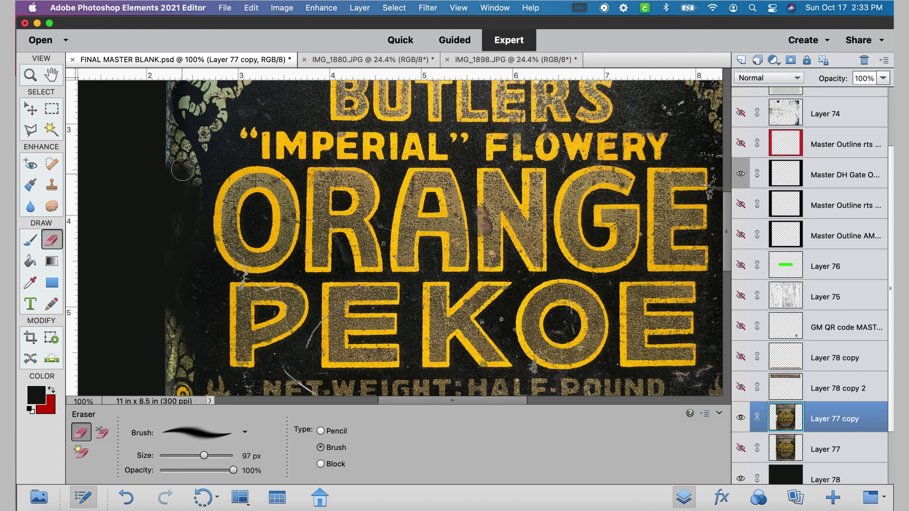
{"action": "mouse_move", "coordinate": [190, 214]}
{"action": "left_mouse_down"}
{"action": "mouse_move", "coordinate": [191, 150]}
{"action": "mouse_move", "coordinate": [165, 173]}
{"action": "mouse_move", "coordinate": [168, 111]}
{"action": "mouse_move", "coordinate": [181, 172]}
{"action": "mouse_move", "coordinate": [211, 129]}
{"action": "left_mouse_up"}
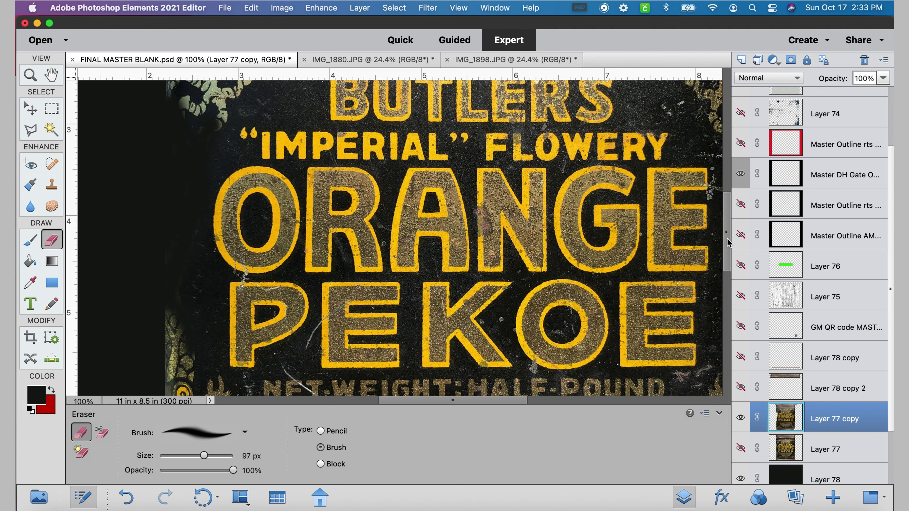
{"action": "scroll", "coordinate": [728, 243], "scroll_direction": "up", "scroll_amount": 5}
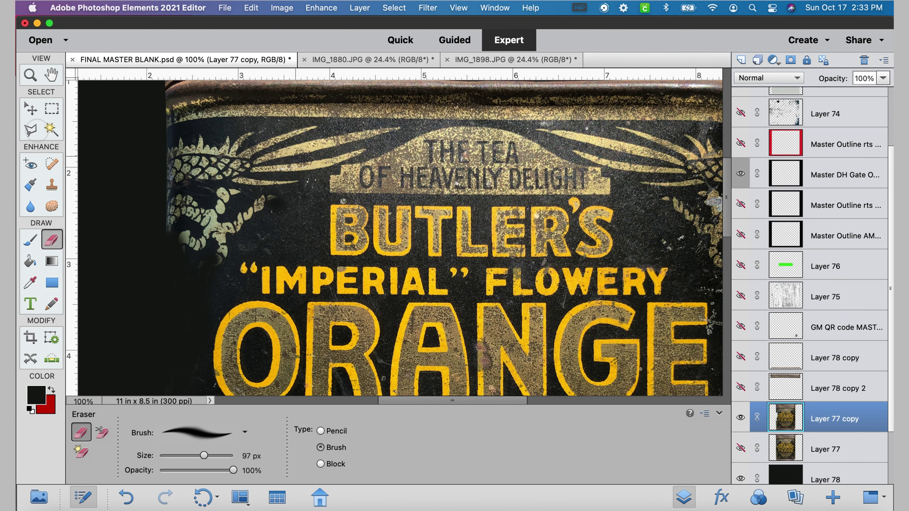
{"action": "left_click", "coordinate": [51, 184]}
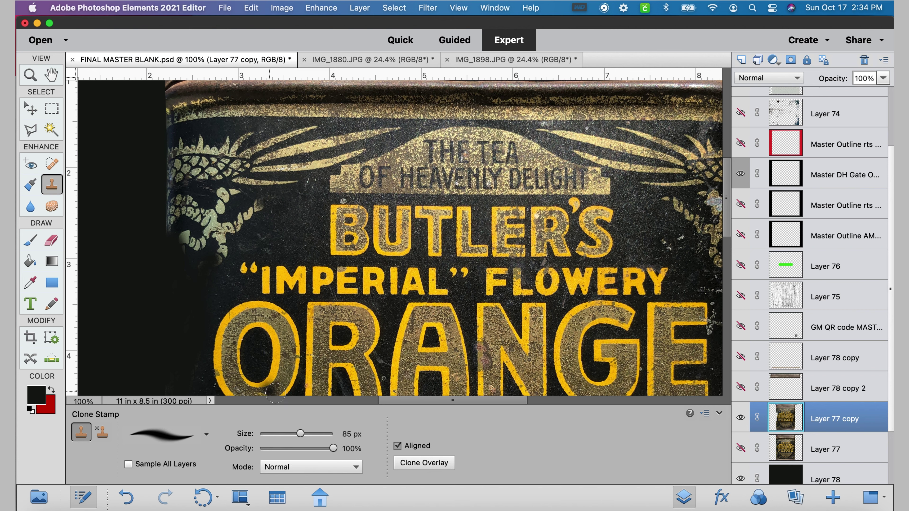
- Cover the light leaf fragments with dark texture using an 89 px clone brush
{"action": "left_click_drag", "start_coordinate": [300, 434], "coordinate": [302, 433]}
{"action": "mouse_move", "coordinate": [258, 207]}
{"action": "left_mouse_down"}
{"action": "mouse_move", "coordinate": [298, 233]}
{"action": "mouse_move", "coordinate": [250, 232]}
{"action": "mouse_move", "coordinate": [240, 224]}
{"action": "mouse_move", "coordinate": [302, 231]}
{"action": "left_mouse_up"}
{"action": "mouse_move", "coordinate": [221, 232]}
{"action": "left_mouse_down"}
{"action": "mouse_move", "coordinate": [292, 229]}
{"action": "mouse_move", "coordinate": [273, 248]}
{"action": "mouse_move", "coordinate": [260, 239]}
{"action": "mouse_move", "coordinate": [297, 231]}
{"action": "mouse_move", "coordinate": [175, 235]}
{"action": "mouse_move", "coordinate": [278, 227]}
{"action": "mouse_move", "coordinate": [169, 218]}
{"action": "mouse_move", "coordinate": [281, 222]}
{"action": "left_mouse_up"}
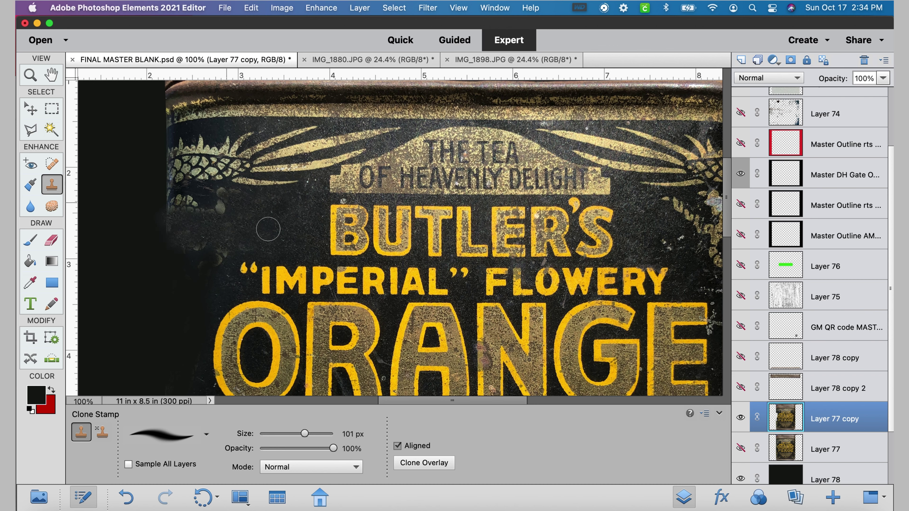
{"action": "left_click_drag", "start_coordinate": [214, 196], "coordinate": [276, 221]}
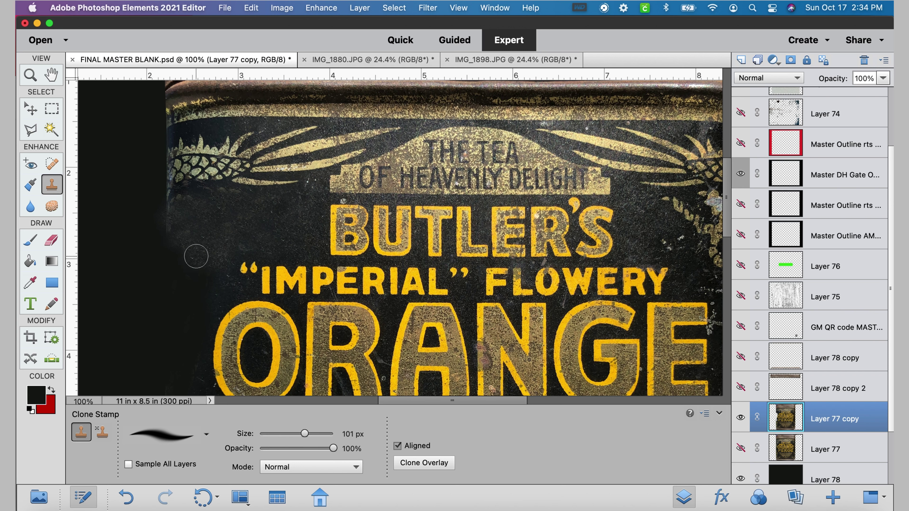
- Lasso the wing patch, copy it, and paste it as a new layer
{"action": "left_click", "coordinate": [94, 131]}
{"action": "left_click", "coordinate": [31, 131]}
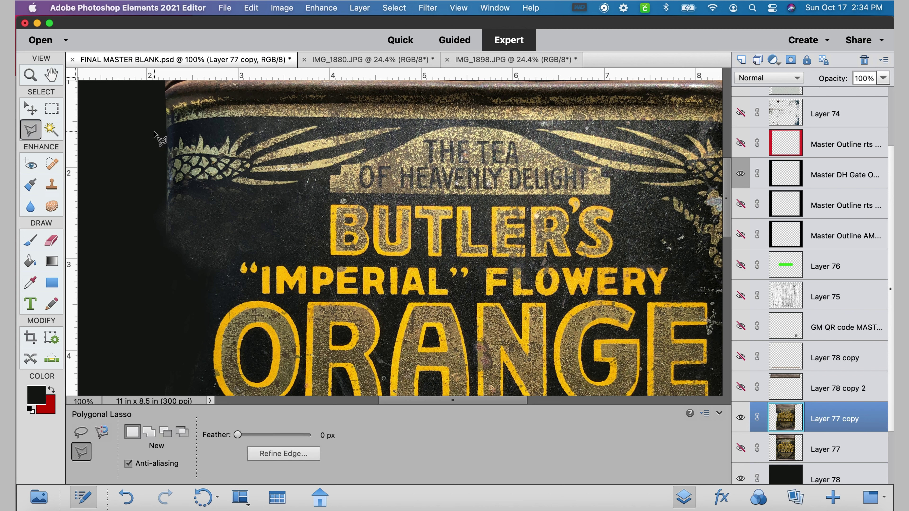
{"action": "left_click", "coordinate": [189, 126]}
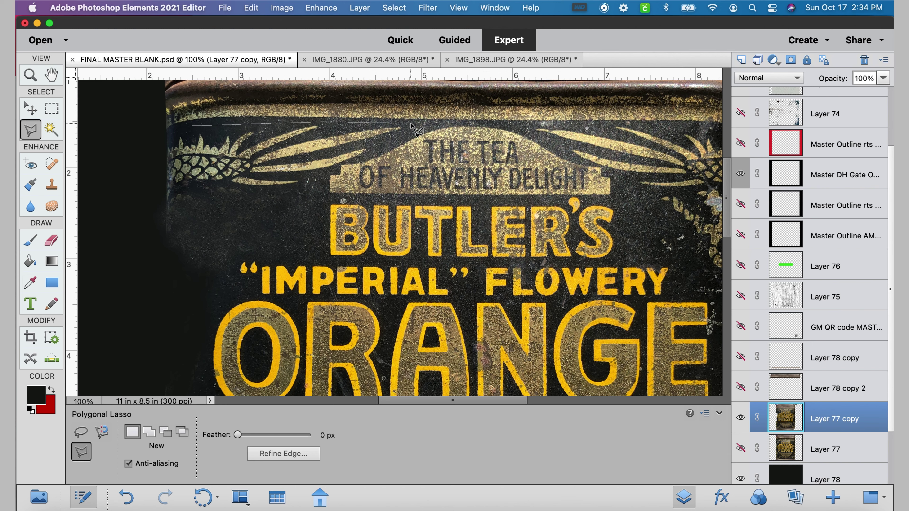
{"action": "double_click", "coordinate": [189, 193]}
{"action": "left_click", "coordinate": [251, 8]}
{"action": "left_click", "coordinate": [252, 78]}
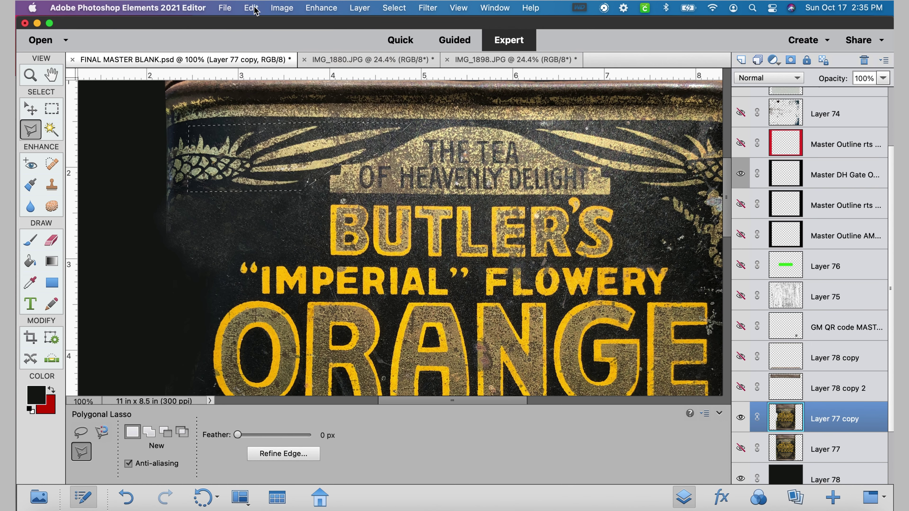
{"action": "left_click", "coordinate": [253, 7]}
{"action": "left_click", "coordinate": [254, 98]}
- Rotate the pasted piece 180° and shift it left into place, then reselect Layer 77 copy
{"action": "left_click", "coordinate": [292, 9]}
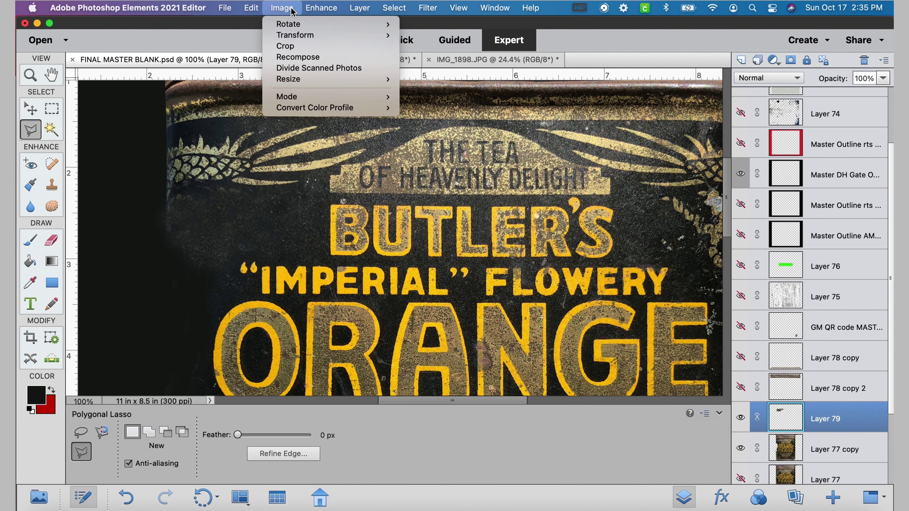
{"action": "mouse_move", "coordinate": [288, 24]}
{"action": "left_click", "coordinate": [437, 135]}
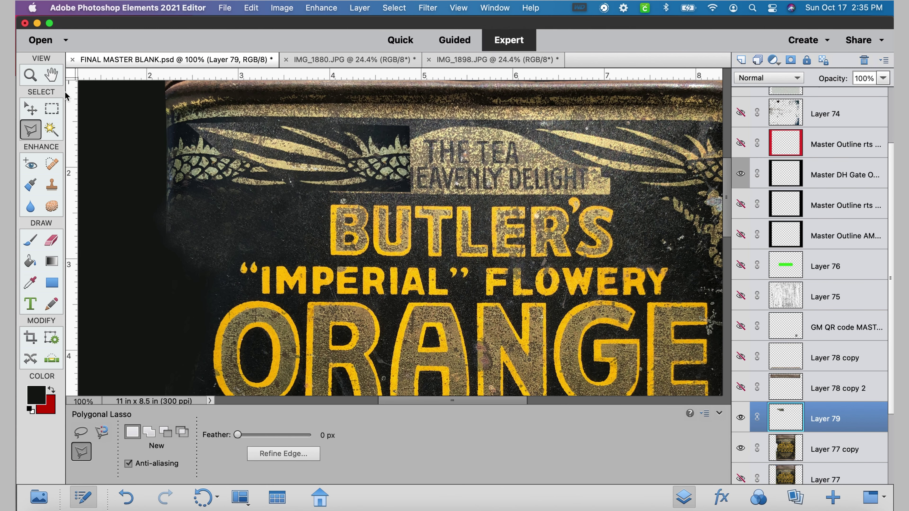
{"action": "left_click", "coordinate": [30, 107]}
{"action": "left_click_drag", "start_coordinate": [325, 150], "coordinate": [103, 154]}
{"action": "left_click_drag", "start_coordinate": [449, 401], "coordinate": [503, 406]}
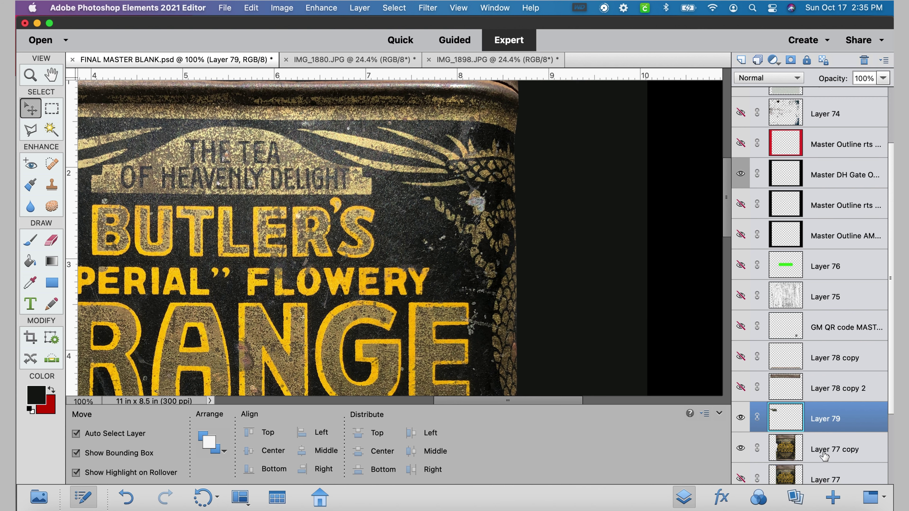
{"action": "left_click", "coordinate": [86, 174]}
{"action": "left_click", "coordinate": [35, 133]}
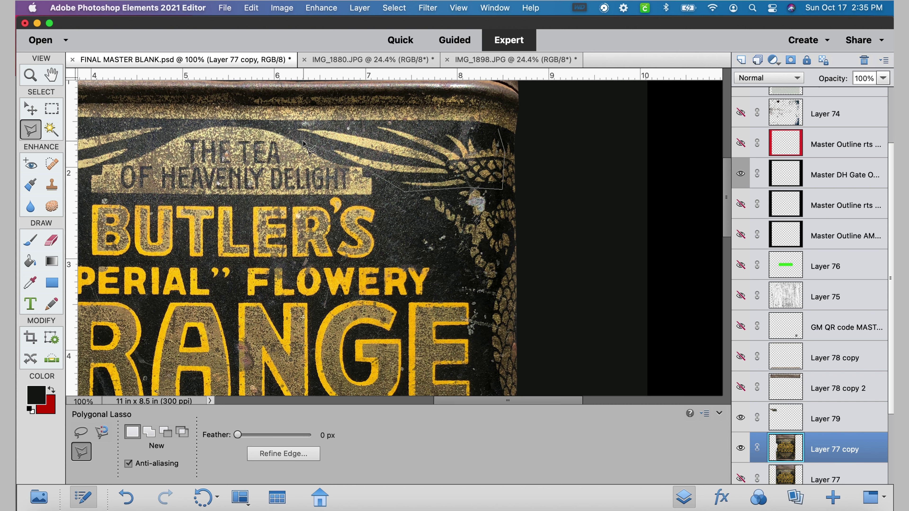
- Select the wing ornament, copy it, and paste it as a new layer
{"action": "left_click", "coordinate": [497, 132]}
{"action": "left_click", "coordinate": [251, 7]}
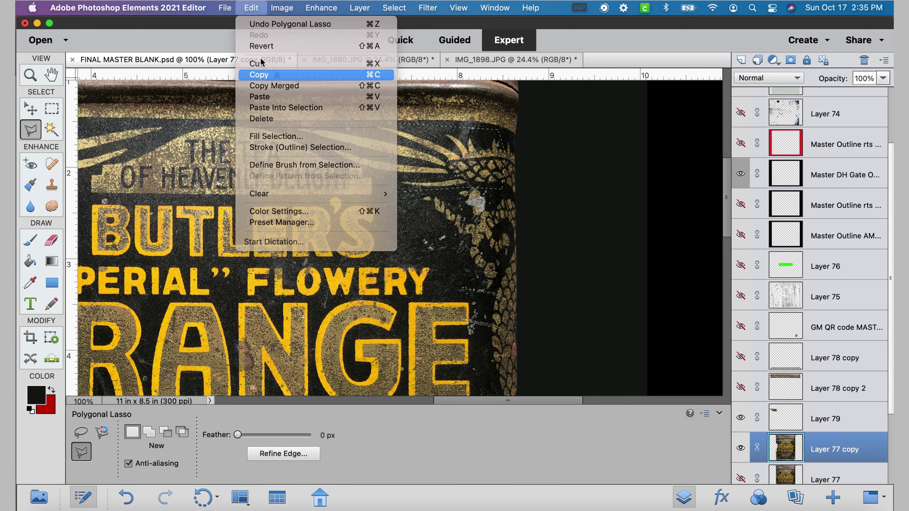
{"action": "left_click", "coordinate": [261, 75]}
{"action": "left_click", "coordinate": [251, 8]}
{"action": "left_click", "coordinate": [259, 96]}
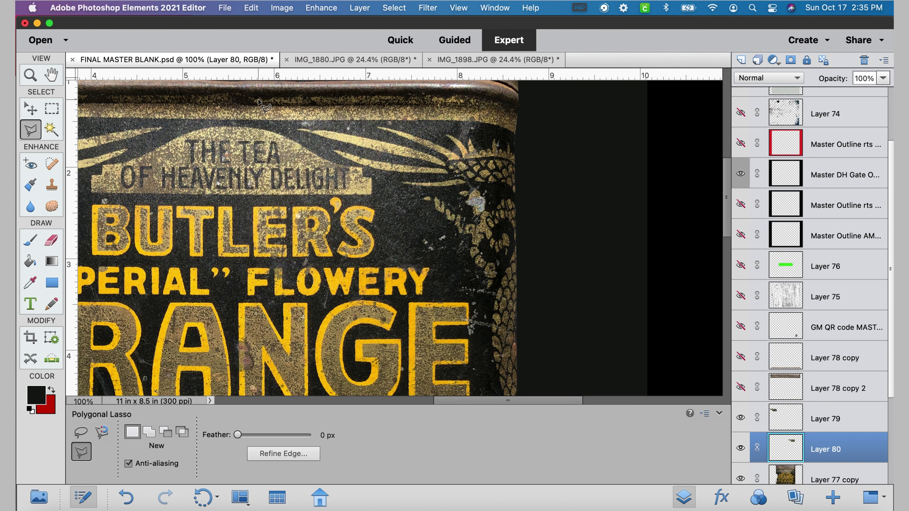
- Rotate the pasted wing piece 90° right and move it right past the tin's edge
{"action": "left_click", "coordinate": [281, 8]}
{"action": "mouse_move", "coordinate": [301, 29]}
{"action": "left_click", "coordinate": [447, 117]}
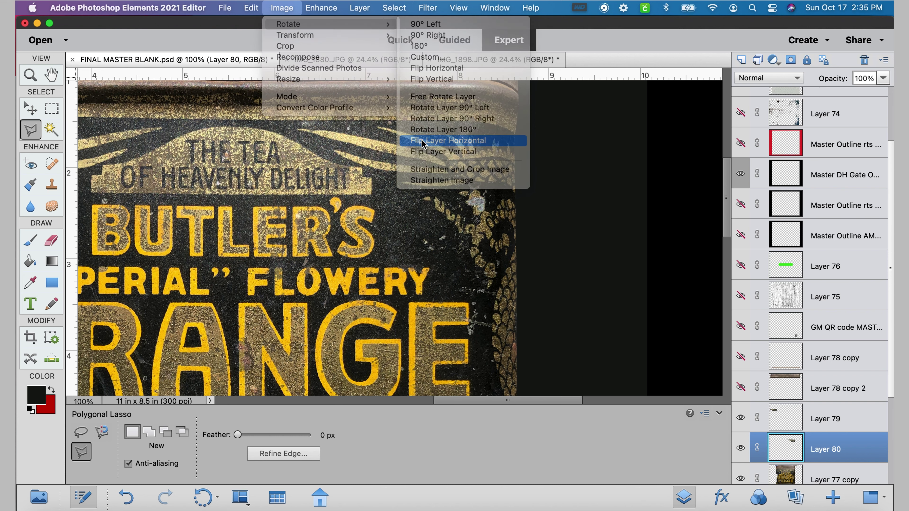
{"action": "left_click", "coordinate": [23, 108]}
{"action": "left_click_drag", "start_coordinate": [318, 170], "coordinate": [514, 172]}
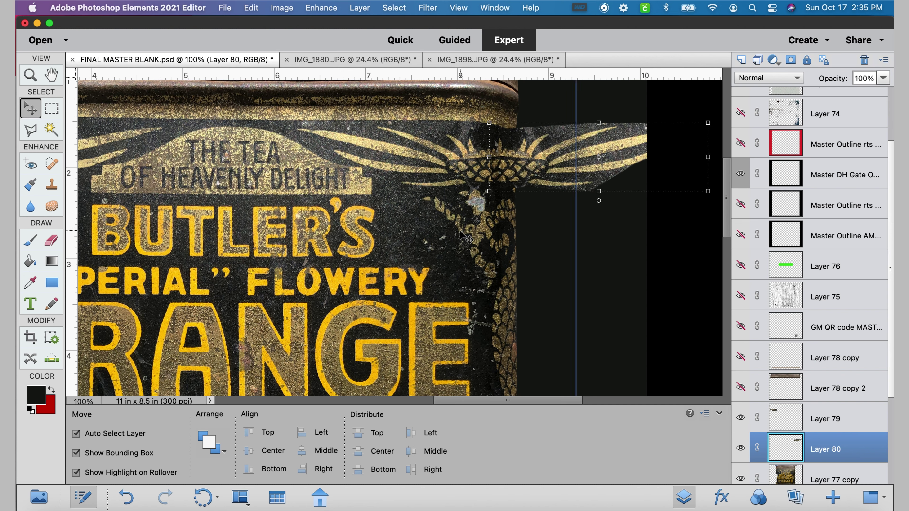
{"action": "left_click", "coordinate": [816, 476]}
{"action": "left_click", "coordinate": [52, 186]}
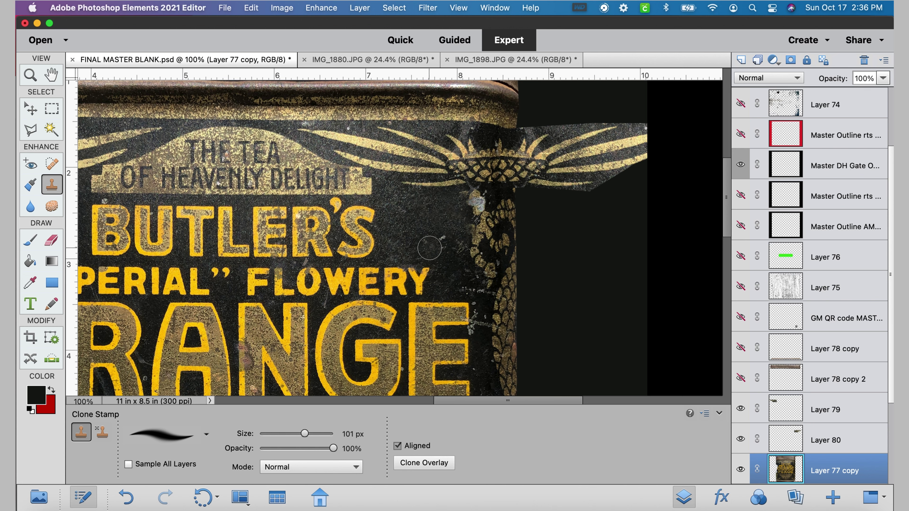
- Clone dark texture over the gold lattice column and the gold smudge beside it
{"action": "mouse_move", "coordinate": [474, 241]}
{"action": "left_mouse_down"}
{"action": "mouse_move", "coordinate": [512, 224]}
{"action": "mouse_move", "coordinate": [448, 229]}
{"action": "mouse_move", "coordinate": [510, 208]}
{"action": "mouse_move", "coordinate": [463, 237]}
{"action": "mouse_move", "coordinate": [523, 248]}
{"action": "mouse_move", "coordinate": [515, 270]}
{"action": "mouse_move", "coordinate": [443, 236]}
{"action": "mouse_move", "coordinate": [475, 258]}
{"action": "mouse_move", "coordinate": [451, 283]}
{"action": "mouse_move", "coordinate": [519, 276]}
{"action": "mouse_move", "coordinate": [453, 272]}
{"action": "mouse_move", "coordinate": [525, 263]}
{"action": "left_mouse_up"}
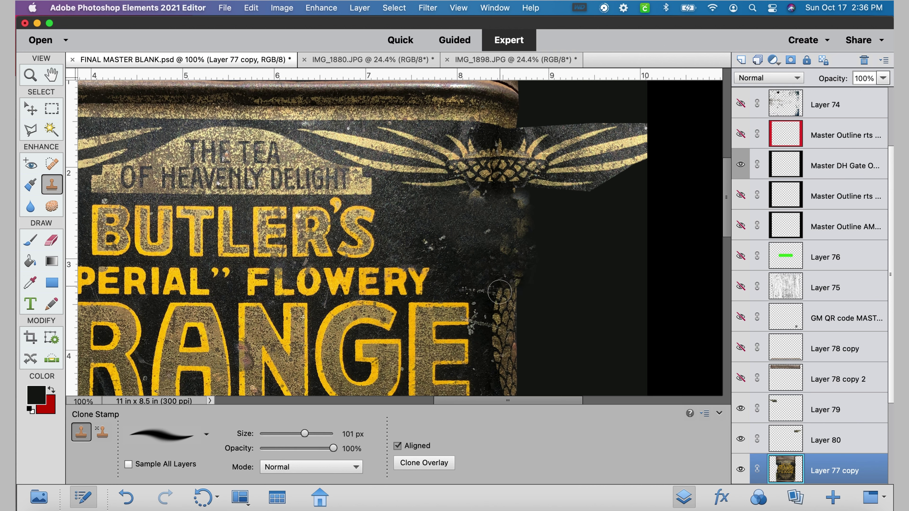
{"action": "mouse_move", "coordinate": [499, 291]}
{"action": "left_mouse_down"}
{"action": "mouse_move", "coordinate": [518, 287]}
{"action": "mouse_move", "coordinate": [496, 307]}
{"action": "mouse_move", "coordinate": [535, 307]}
{"action": "left_mouse_up"}
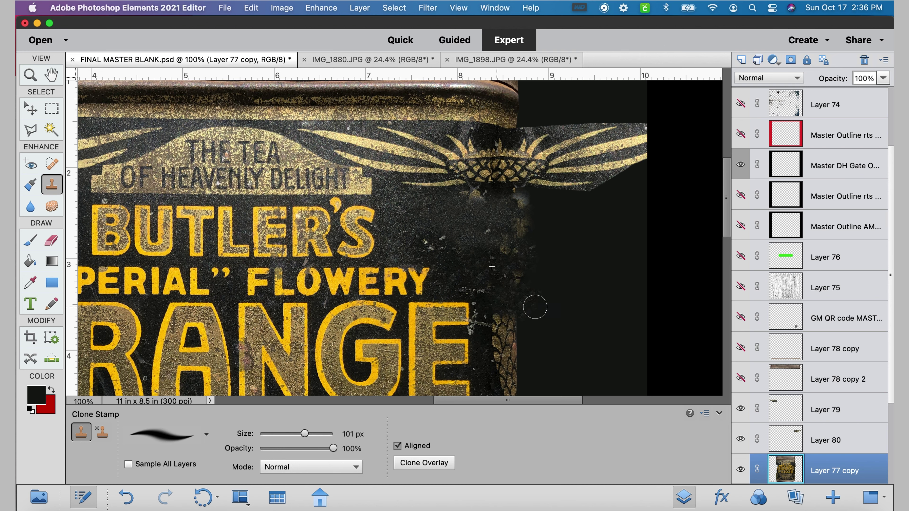
{"action": "left_click_drag", "start_coordinate": [450, 263], "coordinate": [462, 268]}
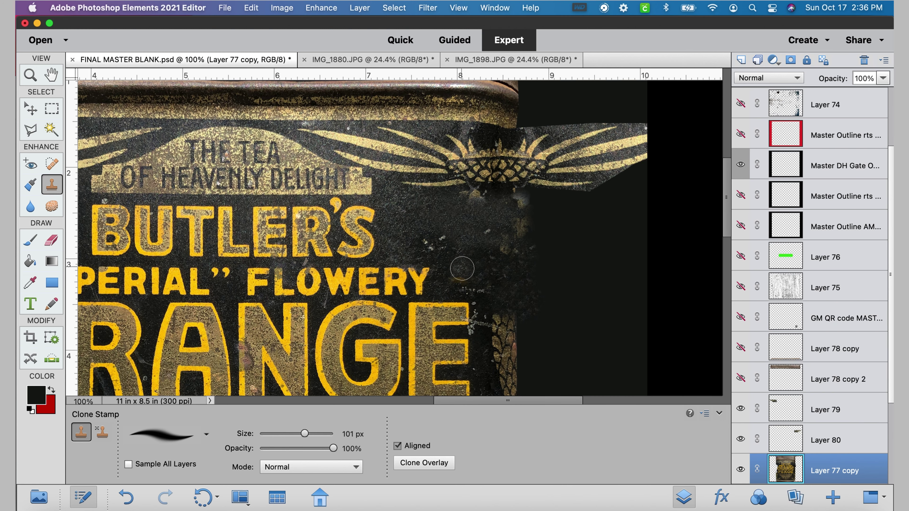
{"action": "left_click", "coordinate": [461, 269]}
{"action": "left_click", "coordinate": [498, 319]}
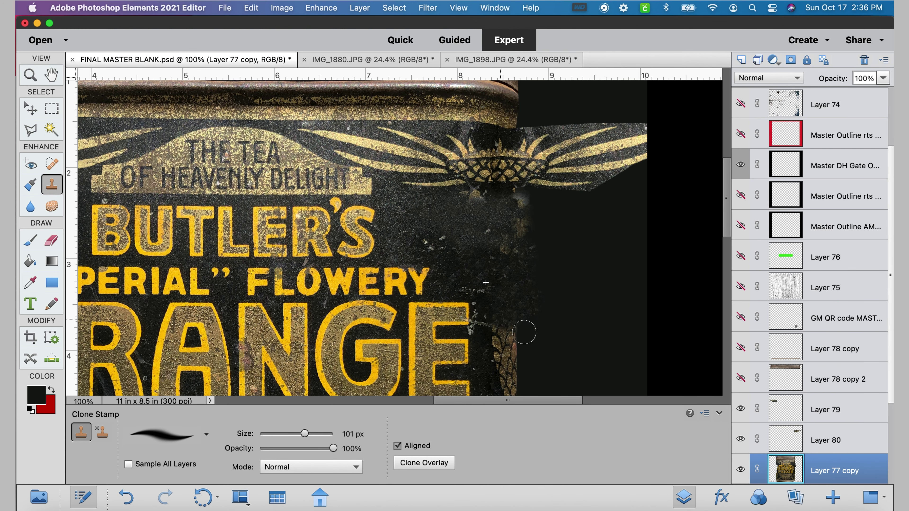
{"action": "scroll", "coordinate": [515, 332], "scroll_direction": "down", "scroll_amount": 3}
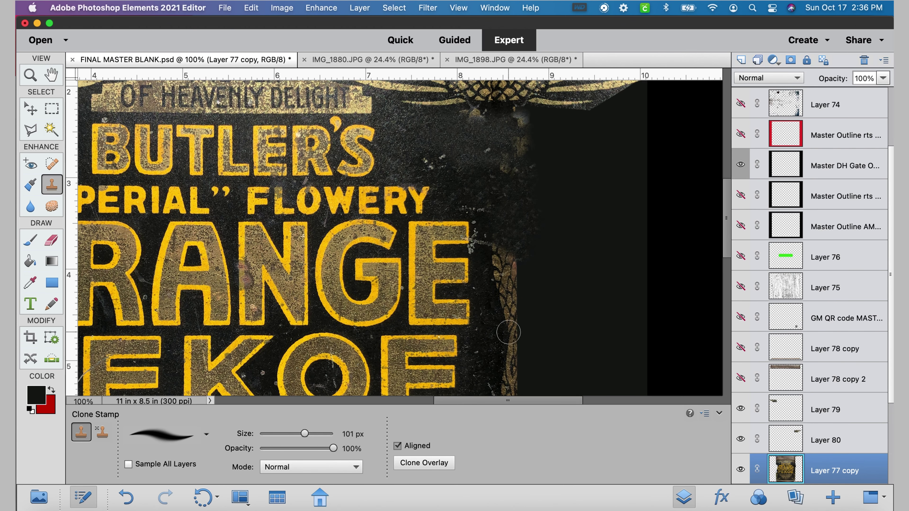
{"action": "left_click_drag", "start_coordinate": [508, 332], "coordinate": [520, 322]}
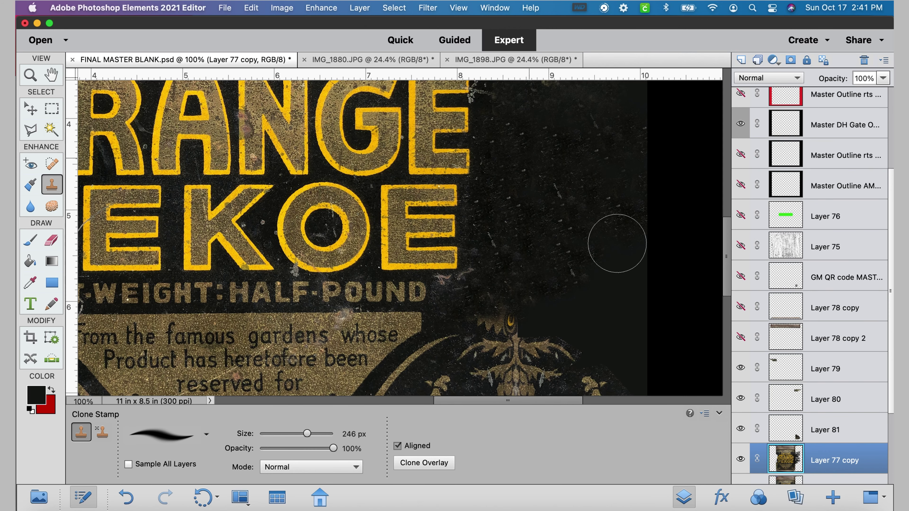
- Clone scratchy dark texture over the smooth dark areas on the right
{"action": "mouse_move", "coordinate": [616, 244]}
{"action": "left_mouse_down"}
{"action": "mouse_move", "coordinate": [659, 270]}
{"action": "mouse_move", "coordinate": [667, 290]}
{"action": "left_mouse_up"}
{"action": "left_click", "coordinate": [524, 223], "text": "alt"}
{"action": "left_click_drag", "start_coordinate": [590, 290], "coordinate": [637, 297]}
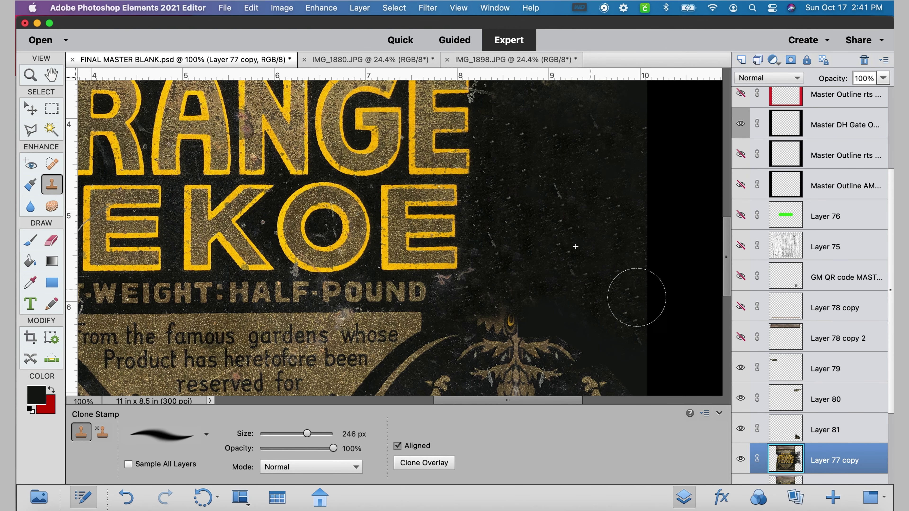
{"action": "left_click", "coordinate": [549, 222], "text": "alt"}
{"action": "mouse_move", "coordinate": [537, 328]}
{"action": "left_mouse_down"}
{"action": "mouse_move", "coordinate": [535, 335]}
{"action": "mouse_move", "coordinate": [577, 335]}
{"action": "mouse_move", "coordinate": [592, 352]}
{"action": "left_mouse_up"}
{"action": "left_click", "coordinate": [530, 182], "text": "alt"}
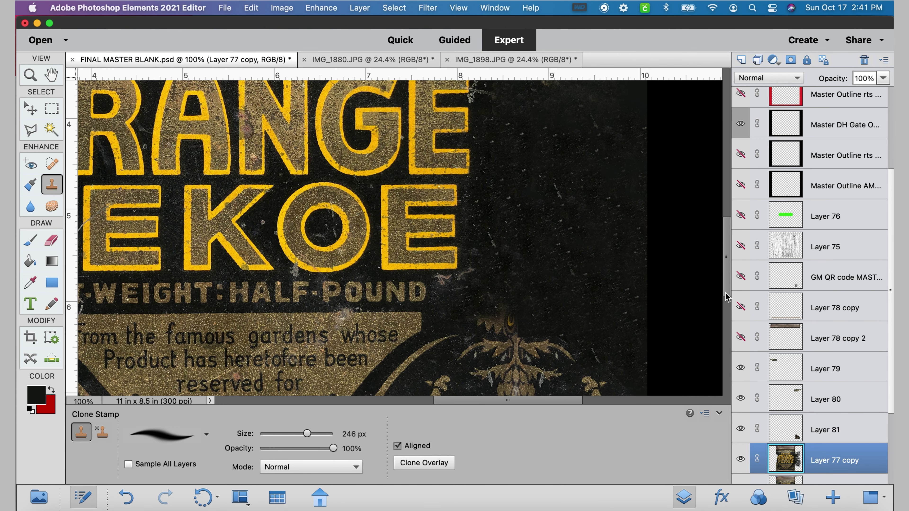
{"action": "scroll", "coordinate": [726, 297], "scroll_direction": "down", "scroll_amount": 5}
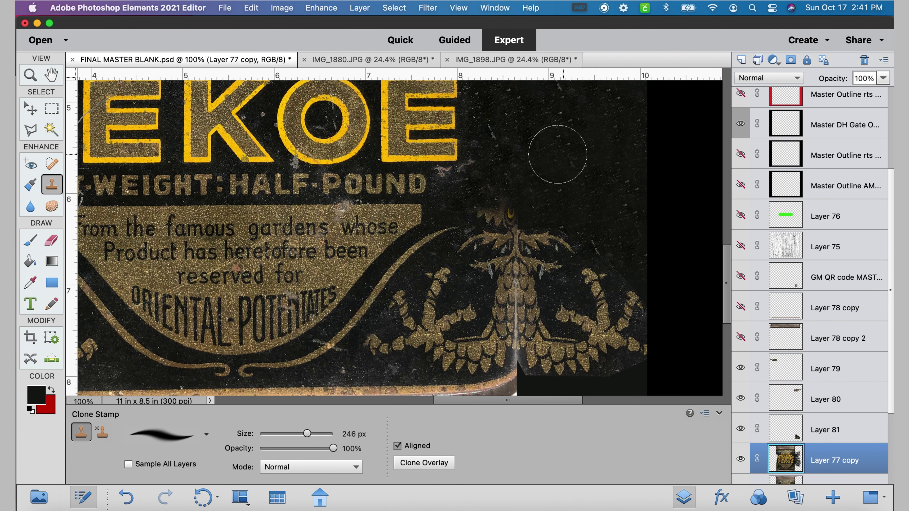
- Paint sampled rim texture over the dark corner and along the tin's bottom edge
{"action": "left_click", "coordinate": [521, 151], "text": "alt"}
{"action": "mouse_move", "coordinate": [541, 372]}
{"action": "left_mouse_down"}
{"action": "mouse_move", "coordinate": [523, 387]}
{"action": "mouse_move", "coordinate": [537, 374]}
{"action": "mouse_move", "coordinate": [608, 380]}
{"action": "mouse_move", "coordinate": [690, 366]}
{"action": "mouse_move", "coordinate": [637, 382]}
{"action": "left_mouse_up"}
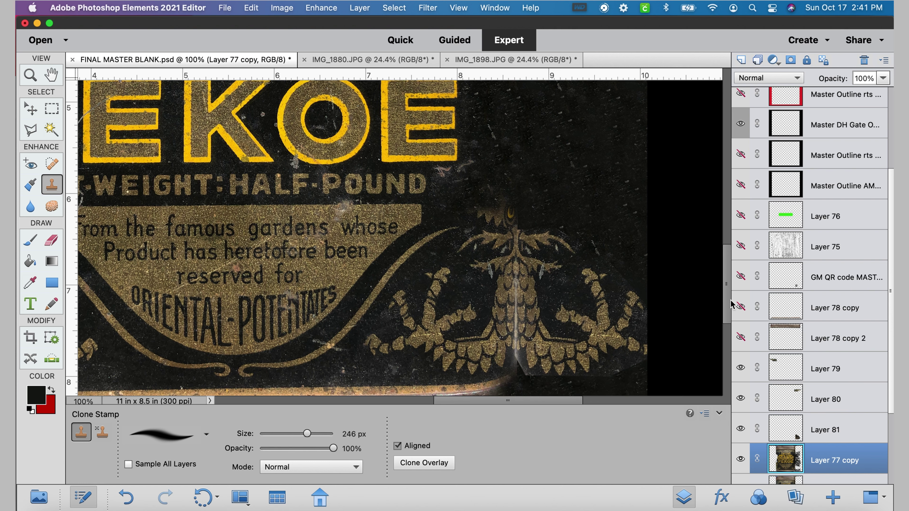
{"action": "scroll", "coordinate": [726, 306], "scroll_direction": "down", "scroll_amount": 3}
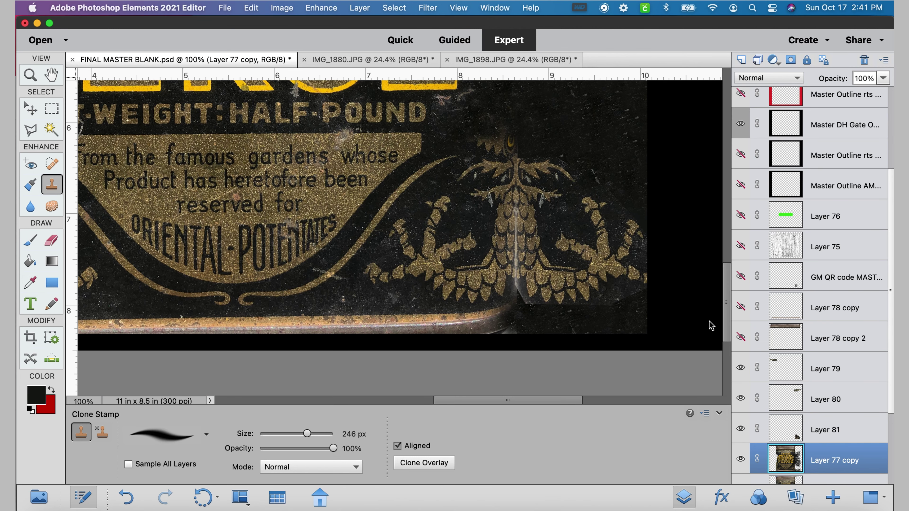
{"action": "left_click", "coordinate": [492, 325]}
- Zoom to 200%, move Layer 80 below Layer 81, and merge it with Layer 77 copy
{"action": "key", "text": "super+equal"}
{"action": "scroll", "coordinate": [393, 236], "scroll_direction": "up", "scroll_amount": 2}
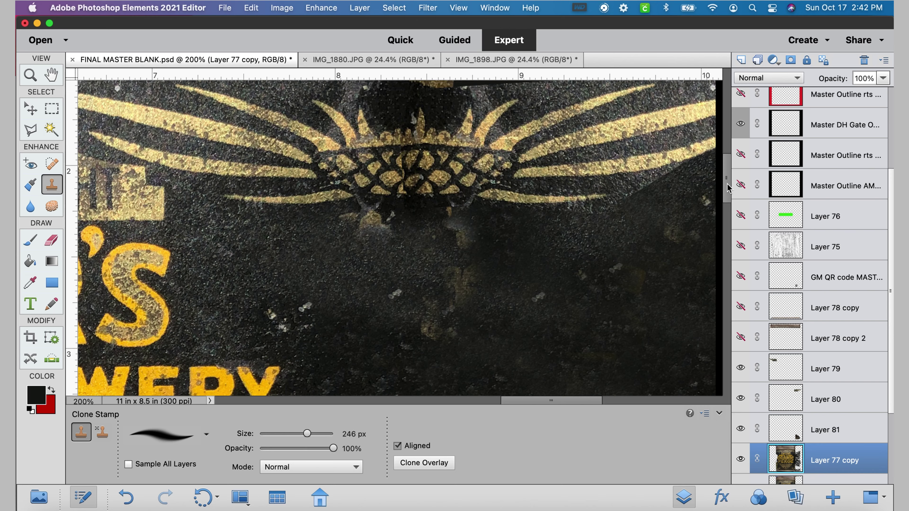
{"action": "left_click_drag", "start_coordinate": [572, 401], "coordinate": [592, 401]}
{"action": "key", "text": "v"}
{"action": "left_click", "coordinate": [449, 167]}
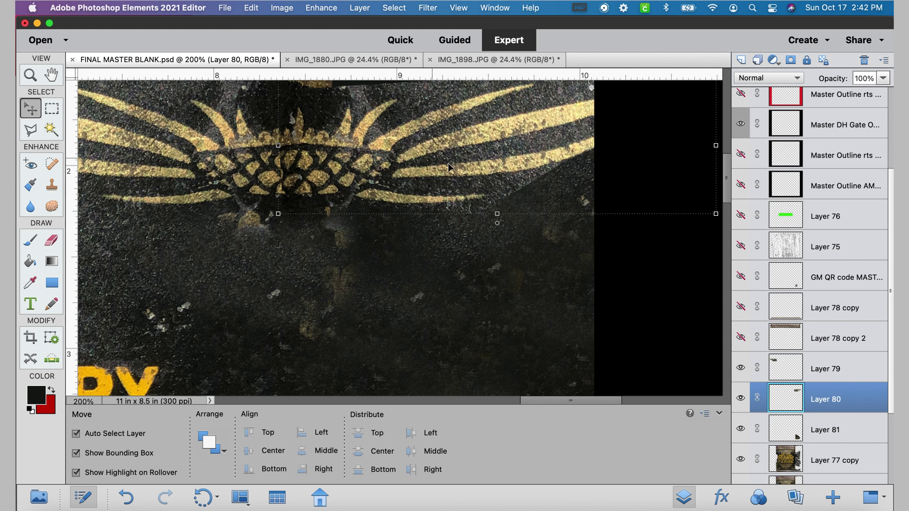
{"action": "key", "text": "e"}
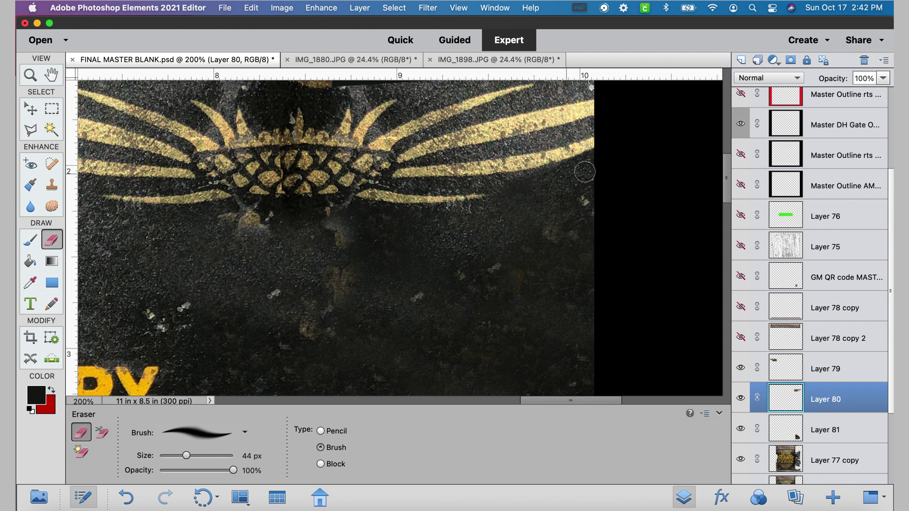
{"action": "left_click_drag", "start_coordinate": [818, 401], "coordinate": [822, 431]}
{"action": "left_click", "coordinate": [819, 462], "text": "shift"}
{"action": "left_click", "coordinate": [359, 8]}
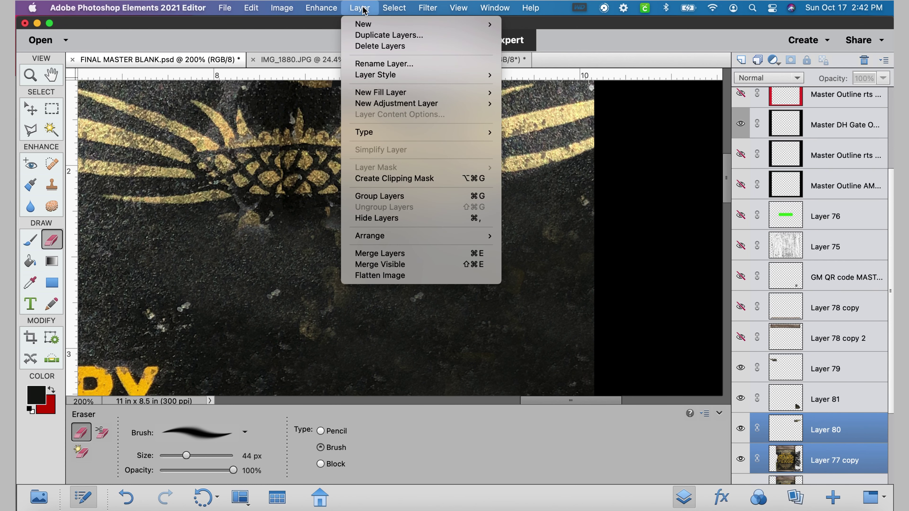
{"action": "left_click", "coordinate": [365, 254]}
{"action": "left_click", "coordinate": [51, 185]}
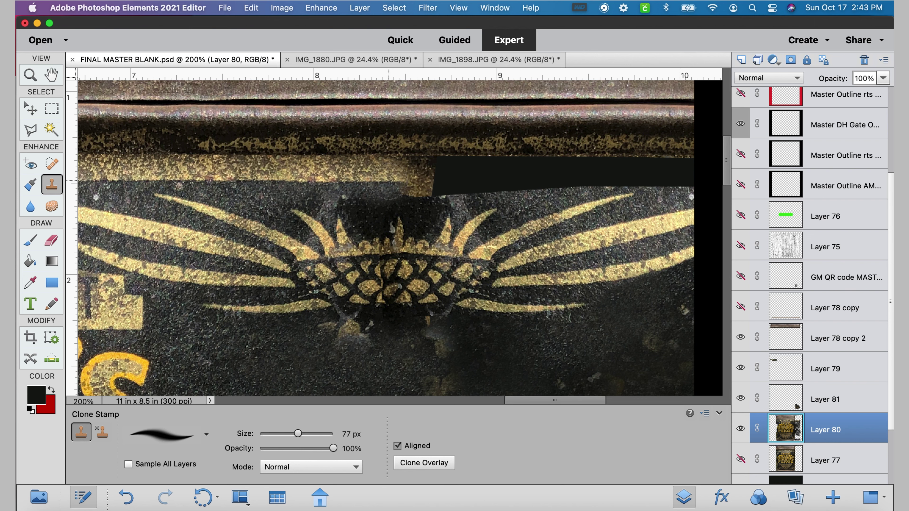
- Clone gold band texture across the black bar from its left end rightward
{"action": "left_click_drag", "start_coordinate": [389, 181], "coordinate": [472, 177]}
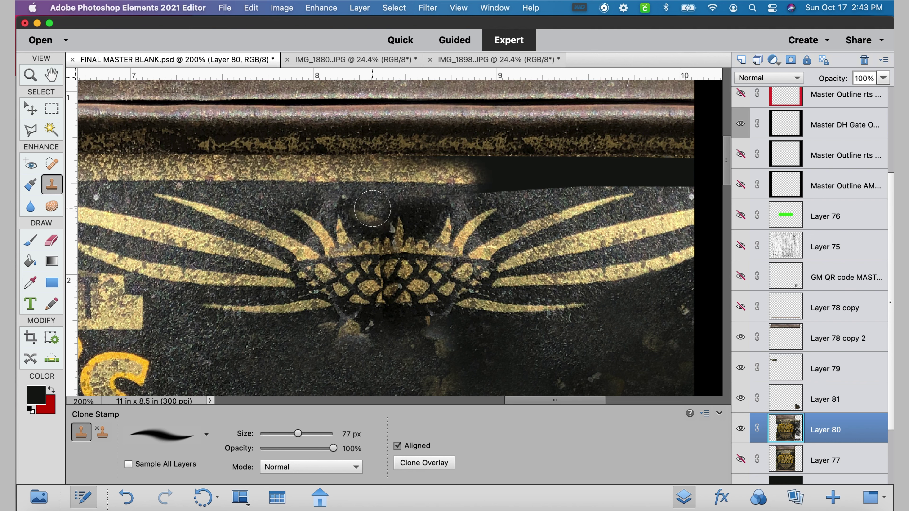
{"action": "mouse_move", "coordinate": [372, 208]}
{"action": "left_mouse_down"}
{"action": "mouse_move", "coordinate": [371, 194]}
{"action": "mouse_move", "coordinate": [405, 198]}
{"action": "left_mouse_up"}
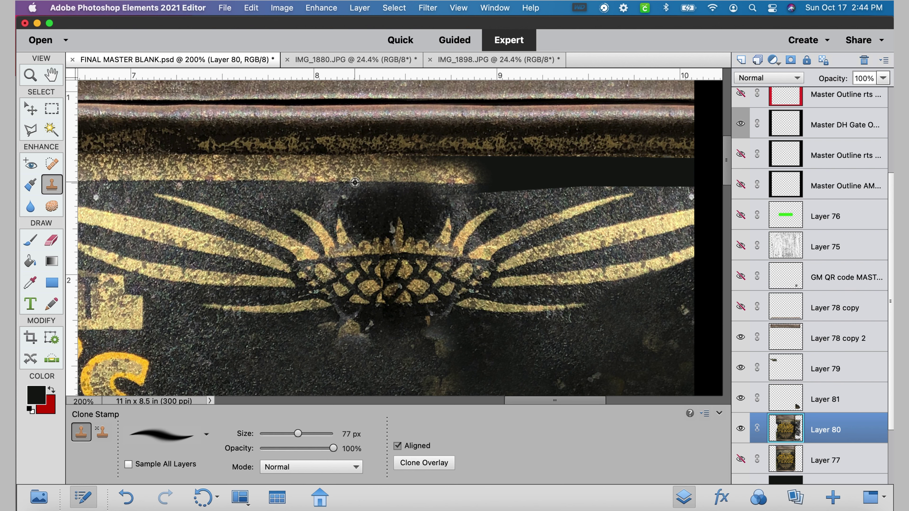
{"action": "left_click_drag", "start_coordinate": [435, 182], "coordinate": [523, 179]}
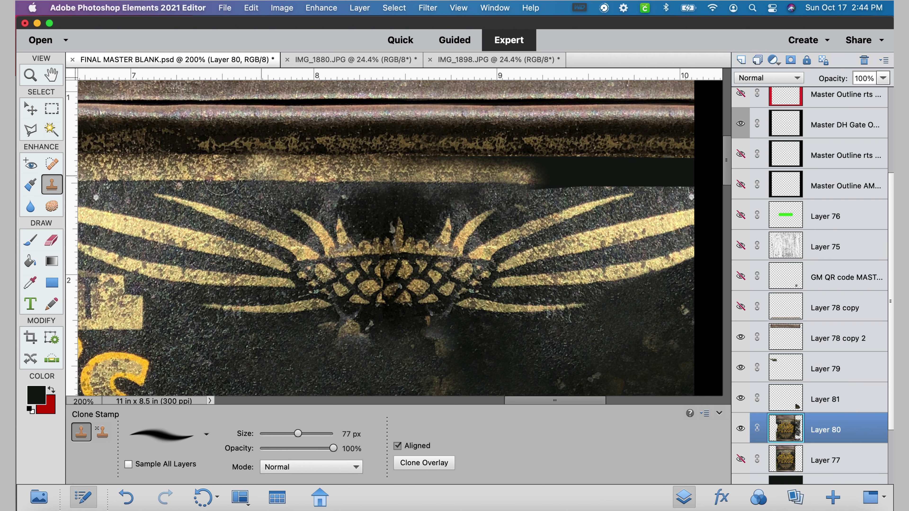
{"action": "left_click", "coordinate": [207, 179], "text": "alt"}
{"action": "mouse_move", "coordinate": [487, 176]}
{"action": "left_mouse_down"}
{"action": "mouse_move", "coordinate": [655, 181]}
{"action": "mouse_move", "coordinate": [689, 175]}
{"action": "mouse_move", "coordinate": [691, 166]}
{"action": "left_mouse_up"}
- Paint gold texture over the band's dark patch and lower edge, undoing one bad stroke
{"action": "left_click", "coordinate": [551, 178], "text": "alt"}
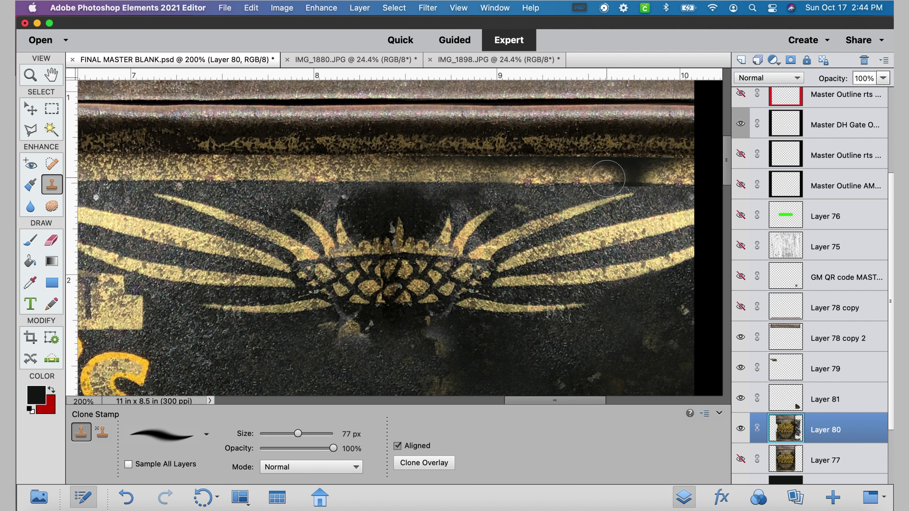
{"action": "left_click", "coordinate": [619, 177]}
{"action": "left_click_drag", "start_coordinate": [618, 177], "coordinate": [655, 176]}
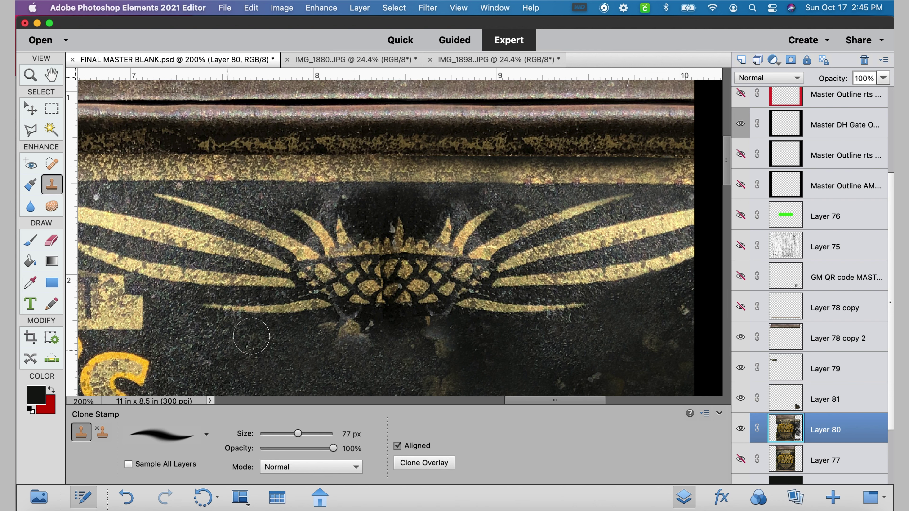
{"action": "mouse_move", "coordinate": [373, 204]}
{"action": "left_mouse_down"}
{"action": "mouse_move", "coordinate": [404, 202]}
{"action": "mouse_move", "coordinate": [419, 221]}
{"action": "mouse_move", "coordinate": [341, 255]}
{"action": "mouse_move", "coordinate": [364, 225]}
{"action": "mouse_move", "coordinate": [429, 216]}
{"action": "left_mouse_up"}
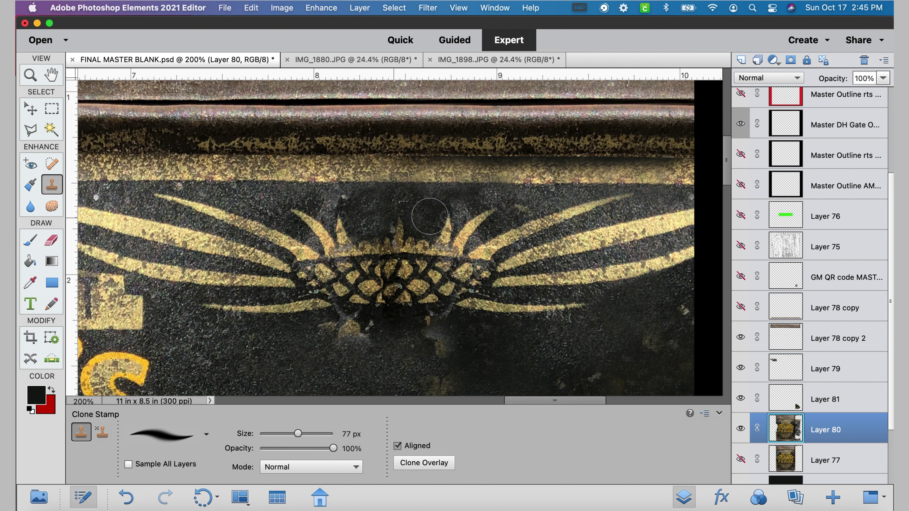
{"action": "left_click_drag", "start_coordinate": [294, 187], "coordinate": [282, 184]}
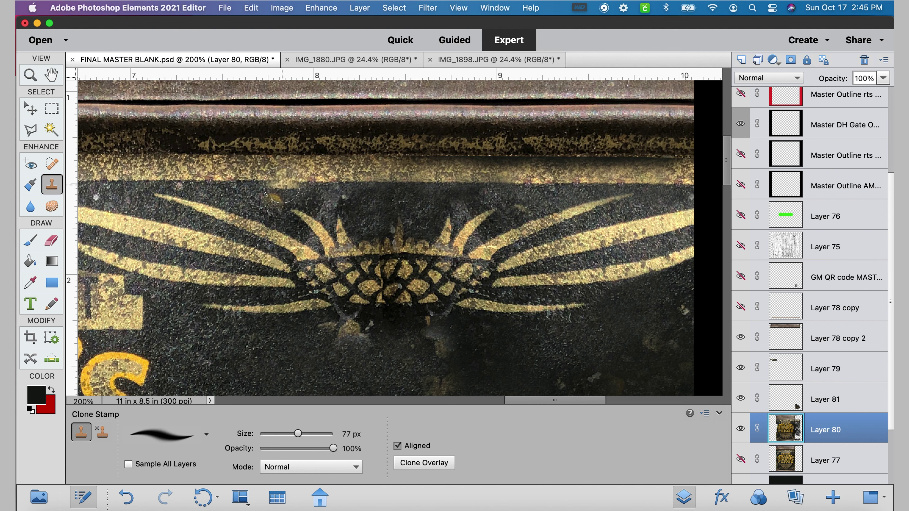
{"action": "key", "text": "super+z"}
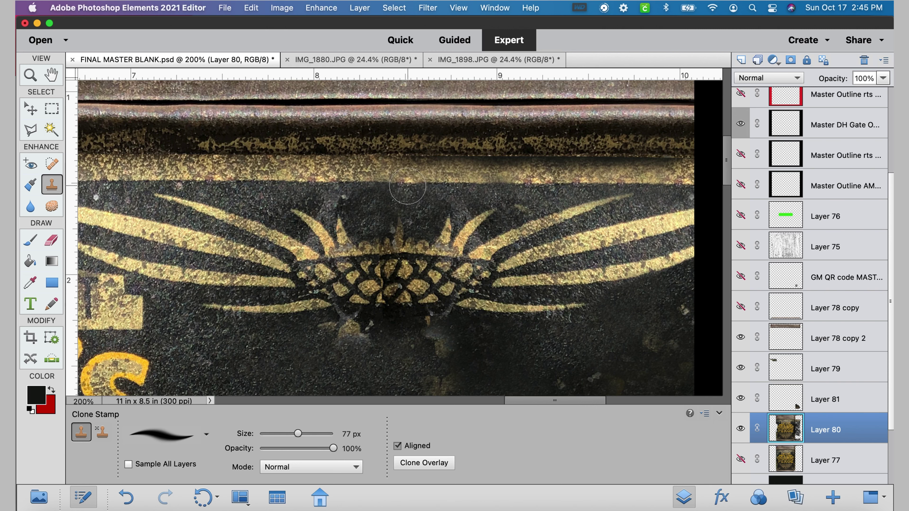
{"action": "mouse_move", "coordinate": [407, 186]}
{"action": "left_mouse_down"}
{"action": "mouse_move", "coordinate": [350, 188]}
{"action": "mouse_move", "coordinate": [403, 186]}
{"action": "left_mouse_up"}
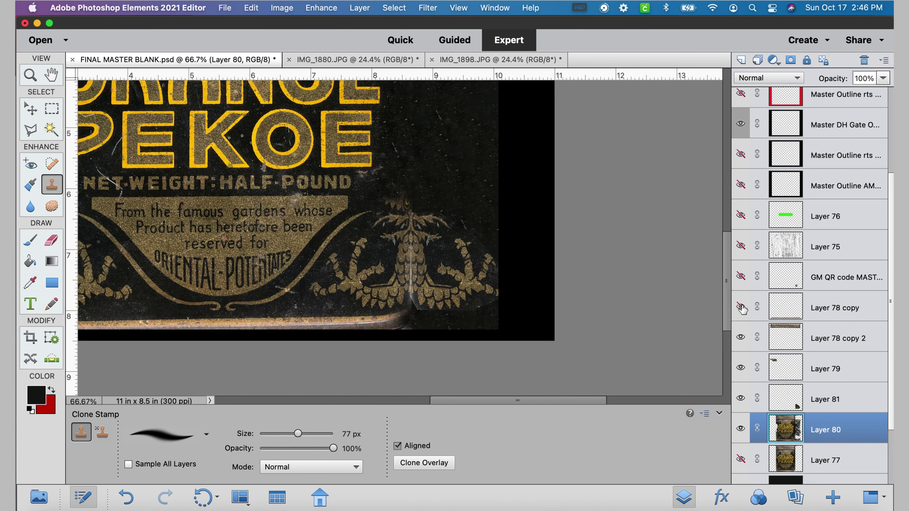
- Show the Layer 78 copy layer, zoom in on the lower ornament, and make Layer 81 active
{"action": "left_click", "coordinate": [740, 307]}
{"action": "key", "text": "super+equal"}
{"action": "key", "text": "super+equal"}
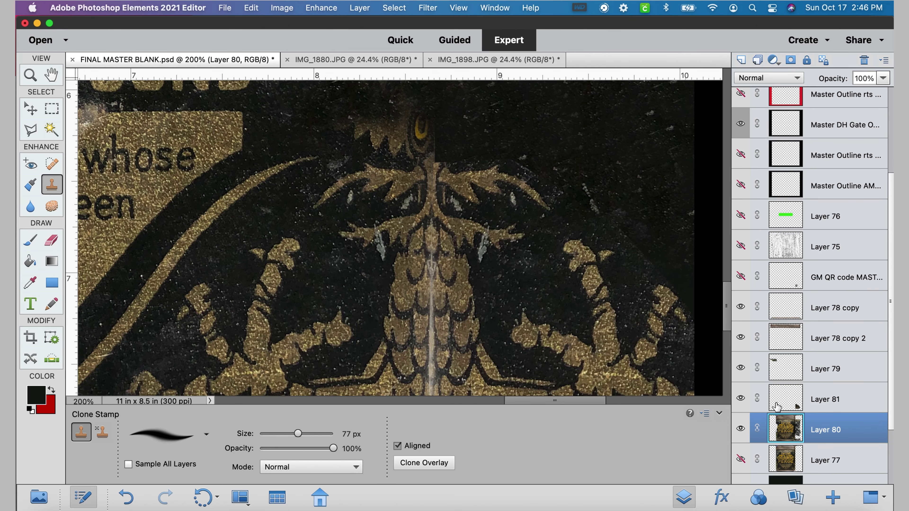
{"action": "left_click", "coordinate": [777, 406]}
{"action": "key", "text": "e"}
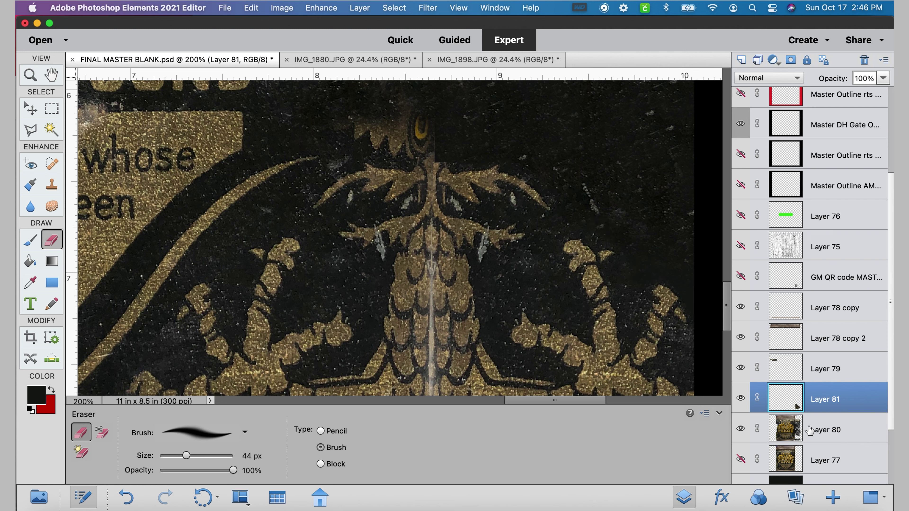
- Merge Layer 80 into Layer 81
{"action": "left_click", "coordinate": [823, 429], "text": "shift"}
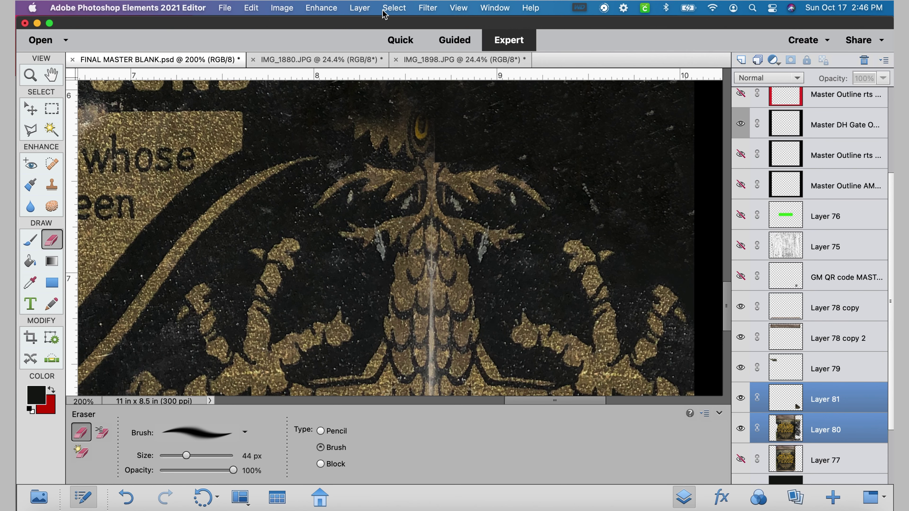
{"action": "left_click", "coordinate": [360, 8]}
{"action": "left_click", "coordinate": [376, 249]}
- Clone dark background over the stray yellow eye in the ornament
{"action": "key", "text": "s"}
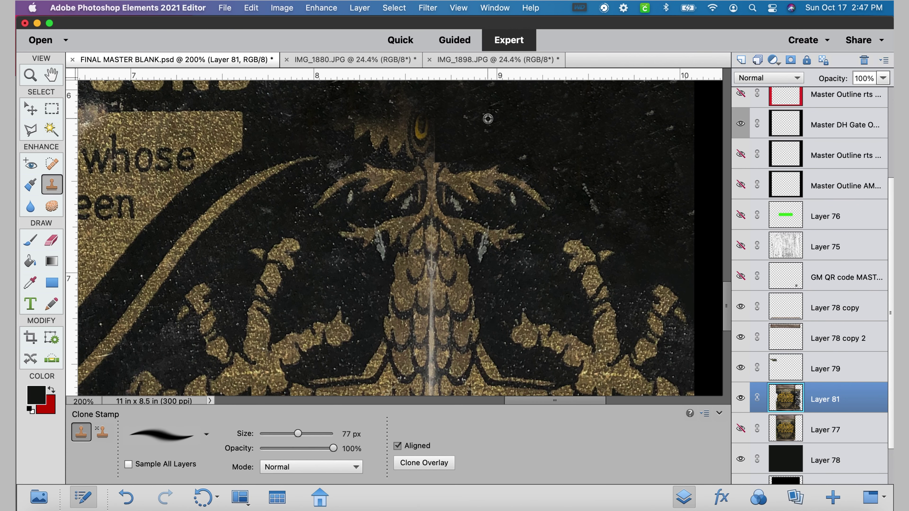
{"action": "left_click", "coordinate": [487, 119], "text": "alt"}
{"action": "mouse_move", "coordinate": [422, 126]}
{"action": "left_mouse_down"}
{"action": "mouse_move", "coordinate": [429, 139]}
{"action": "mouse_move", "coordinate": [428, 131]}
{"action": "mouse_move", "coordinate": [354, 129]}
{"action": "mouse_move", "coordinate": [425, 112]}
{"action": "mouse_move", "coordinate": [401, 115]}
{"action": "left_mouse_up"}
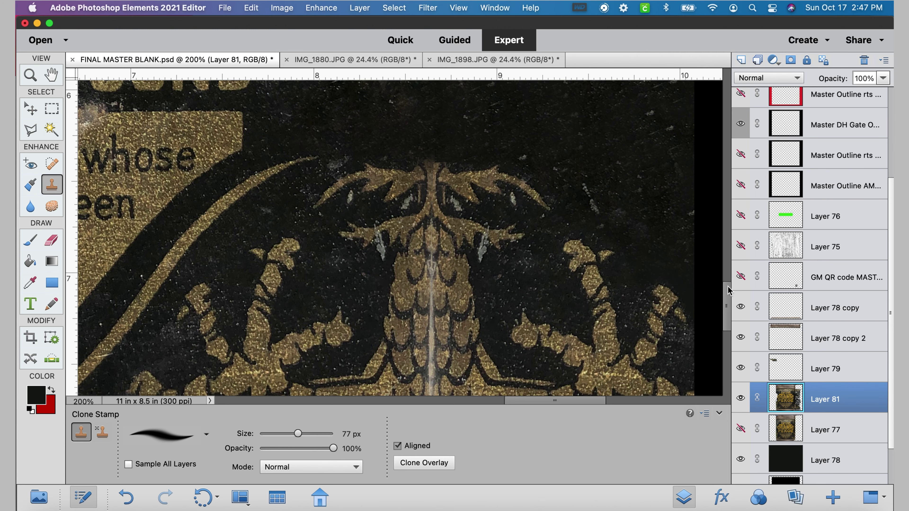
{"action": "scroll", "coordinate": [473, 187], "scroll_direction": "up", "scroll_amount": 5}
{"action": "scroll", "coordinate": [521, 208], "scroll_direction": "down", "scroll_amount": 2}
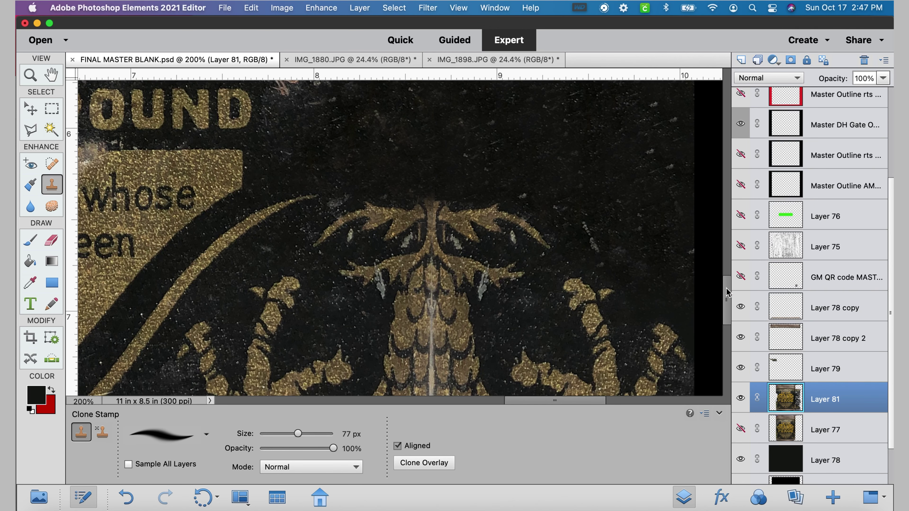
{"action": "scroll", "coordinate": [655, 152], "scroll_direction": "down", "scroll_amount": 3}
{"action": "scroll", "coordinate": [728, 321], "scroll_direction": "down", "scroll_amount": 2}
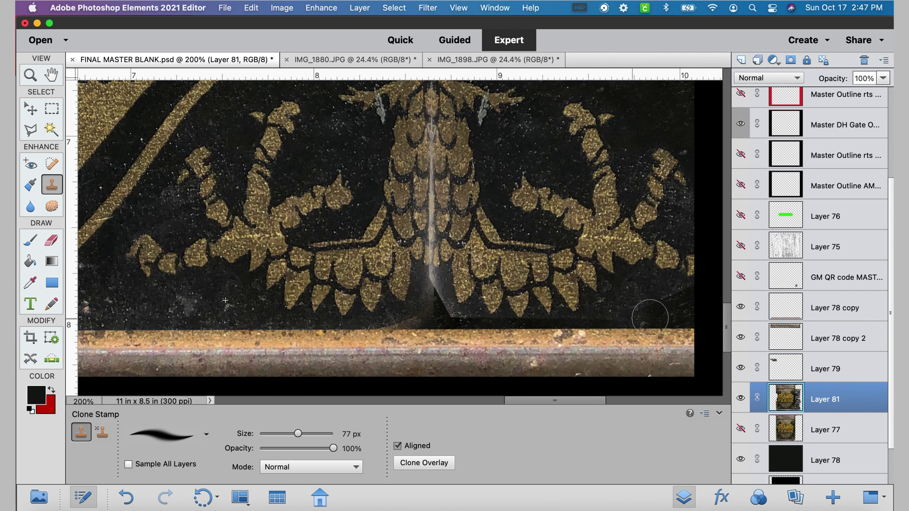
- Cover the dark diagonal streak and the light seam streak with cloned dark texture
{"action": "left_click", "coordinate": [679, 293]}
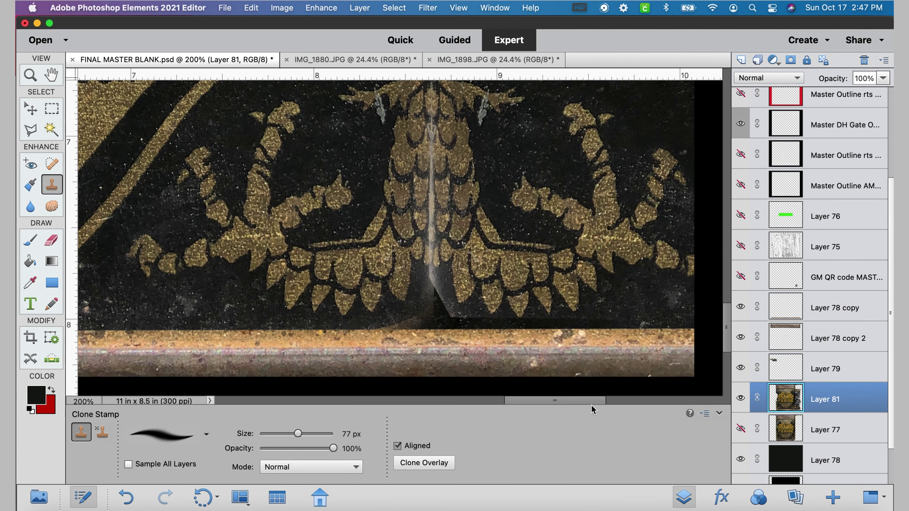
{"action": "mouse_move", "coordinate": [419, 303]}
{"action": "left_mouse_down"}
{"action": "mouse_move", "coordinate": [426, 288]}
{"action": "mouse_move", "coordinate": [449, 306]}
{"action": "mouse_move", "coordinate": [424, 321]}
{"action": "mouse_move", "coordinate": [401, 310]}
{"action": "left_mouse_up"}
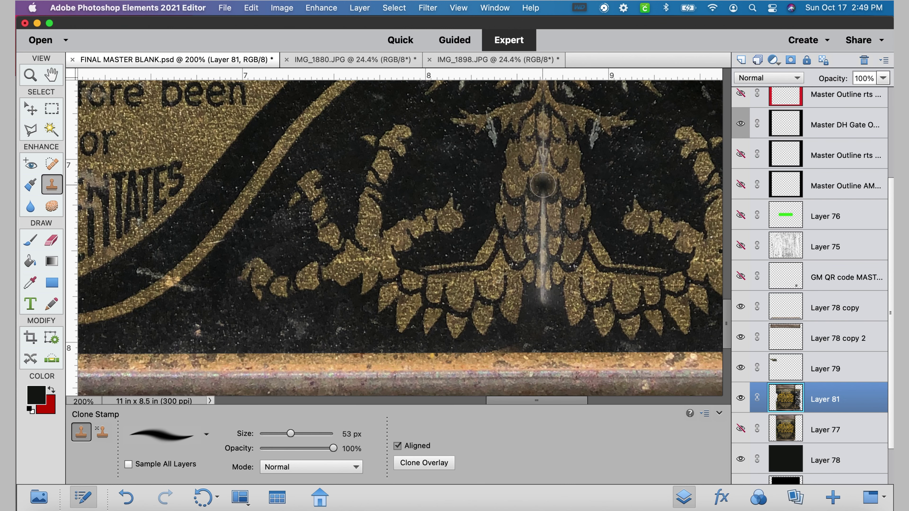
{"action": "left_click", "coordinate": [537, 198]}
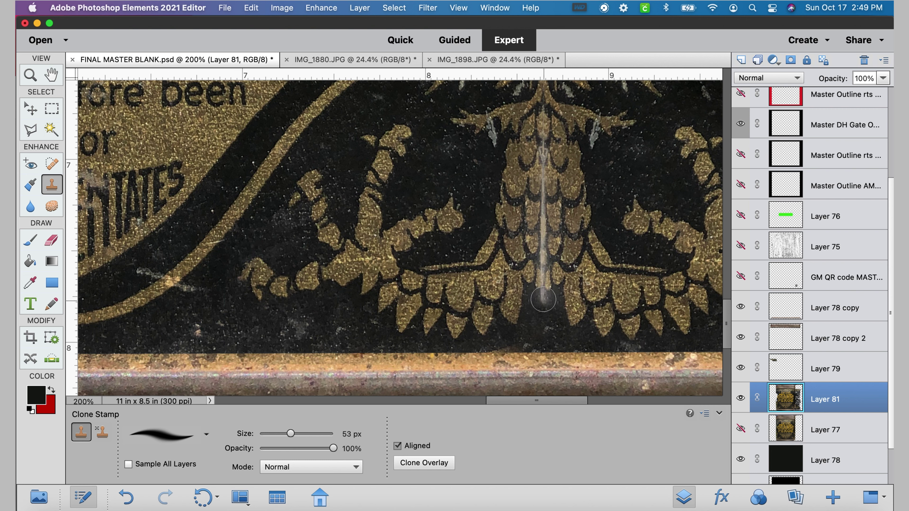
{"action": "left_click", "coordinate": [543, 300]}
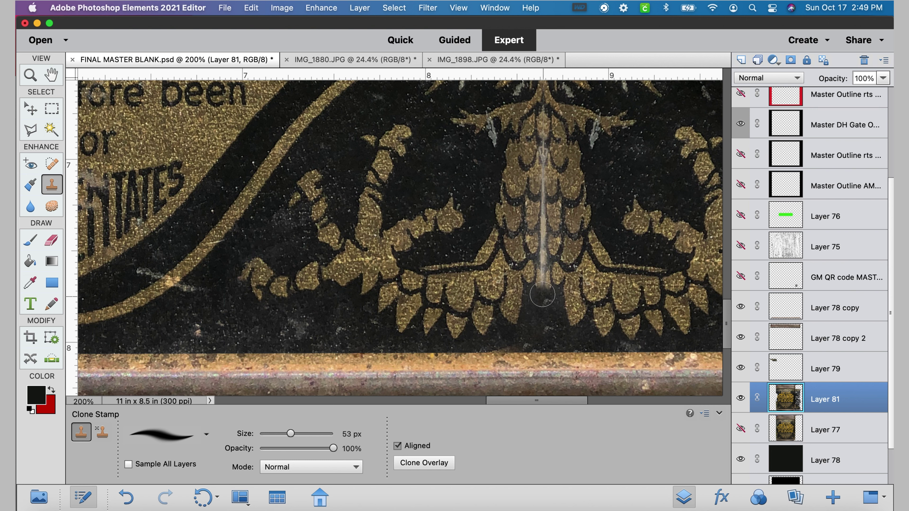
{"action": "left_click", "coordinate": [542, 198]}
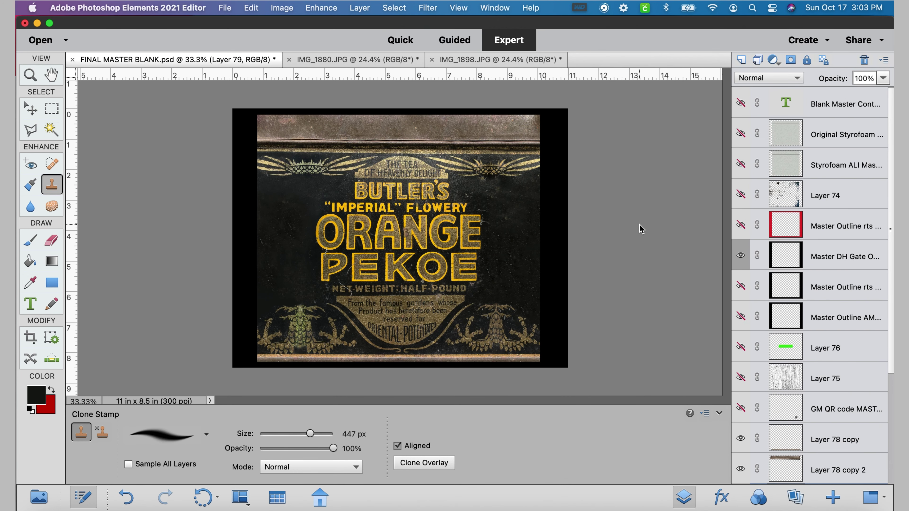
- At 50% zoom, undo the stray border stroke and clone away the curved scratch right of PEKOE
{"action": "key", "text": "super+equal"}
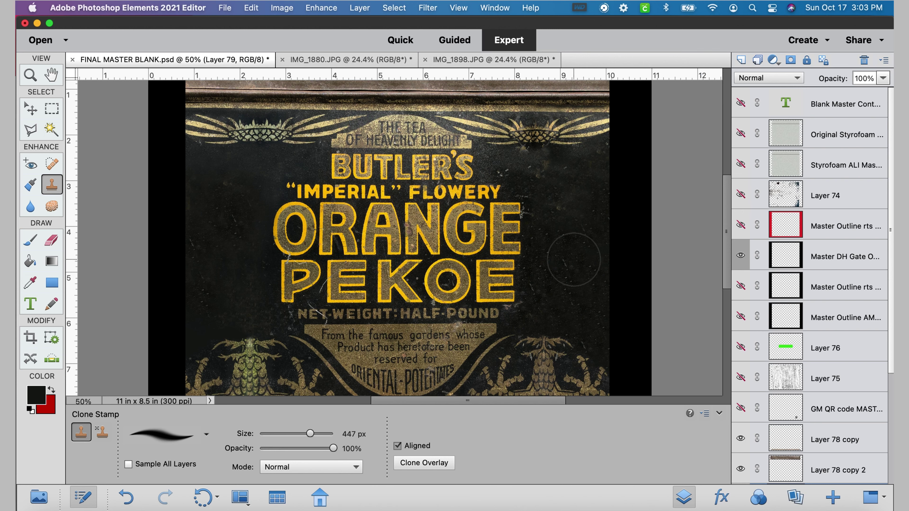
{"action": "left_click", "coordinate": [189, 283]}
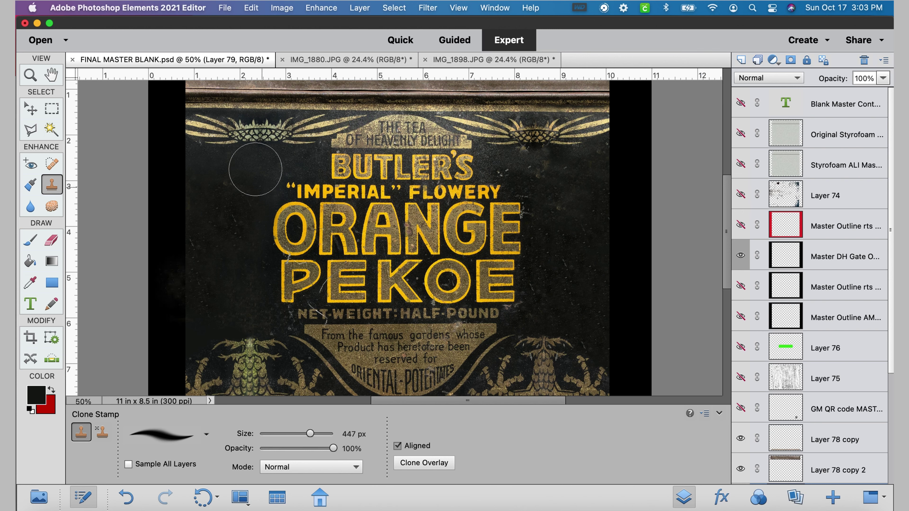
{"action": "key", "text": "super+z"}
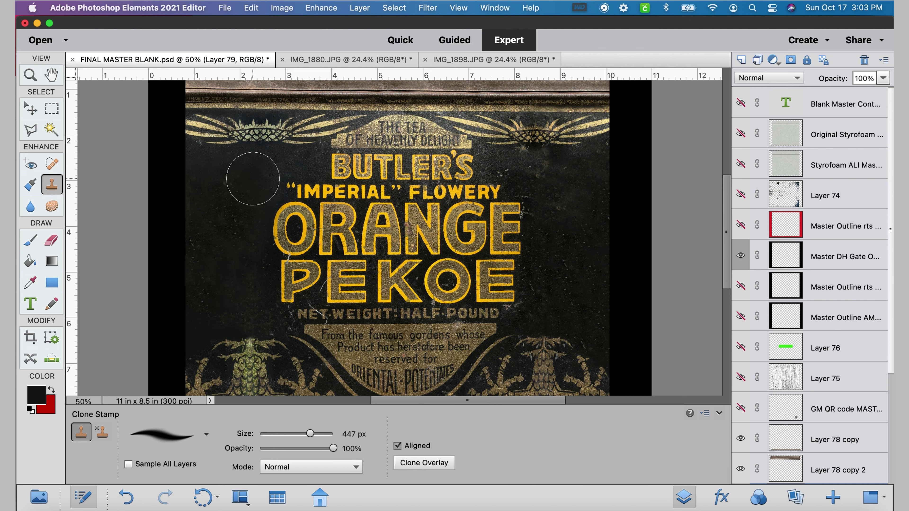
{"action": "left_click", "coordinate": [577, 281], "text": "alt"}
{"action": "left_click", "coordinate": [521, 228]}
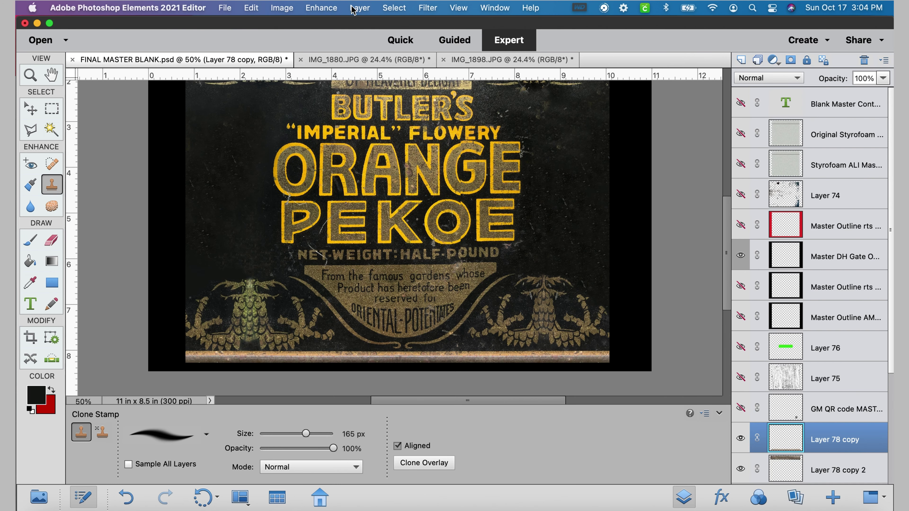
- Duplicate the strip layer as Layer 78 copy 3 and rotate it 90° right
{"action": "left_click", "coordinate": [352, 9]}
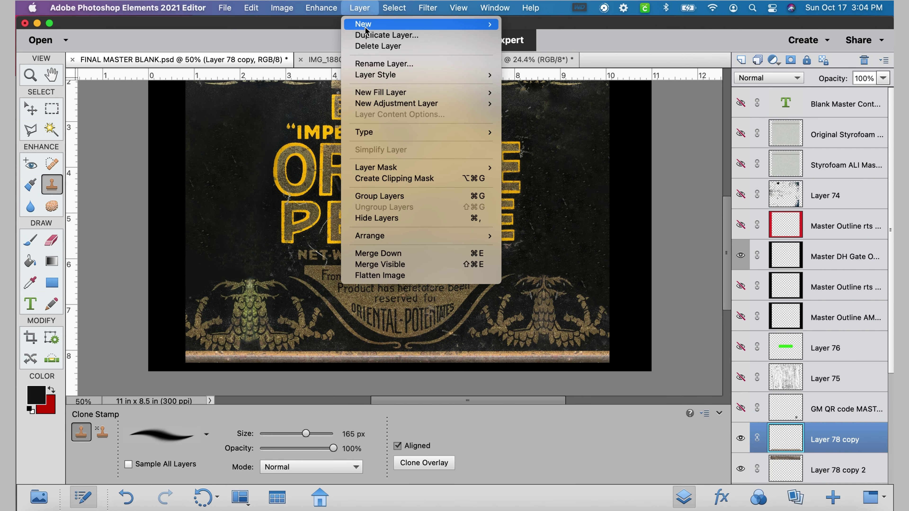
{"action": "left_click", "coordinate": [381, 33]}
{"action": "left_click", "coordinate": [577, 216]}
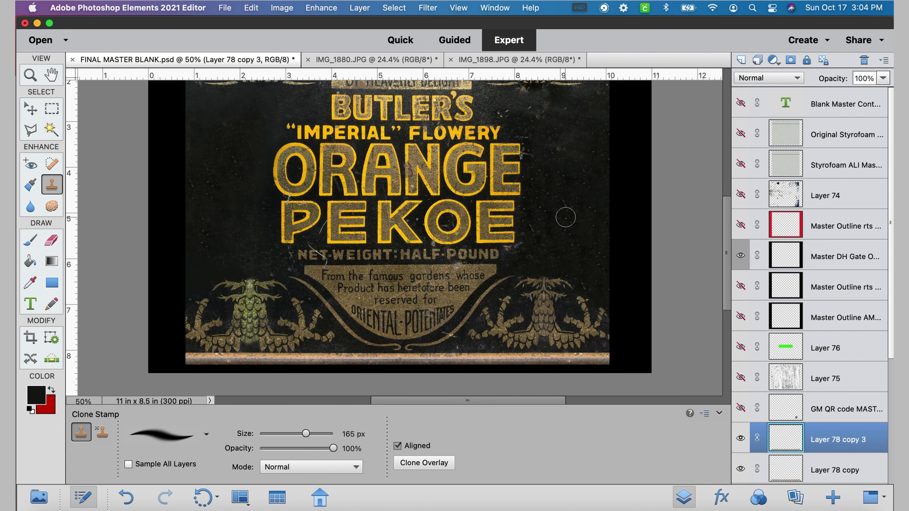
{"action": "left_click", "coordinate": [282, 7]}
{"action": "mouse_move", "coordinate": [304, 24]}
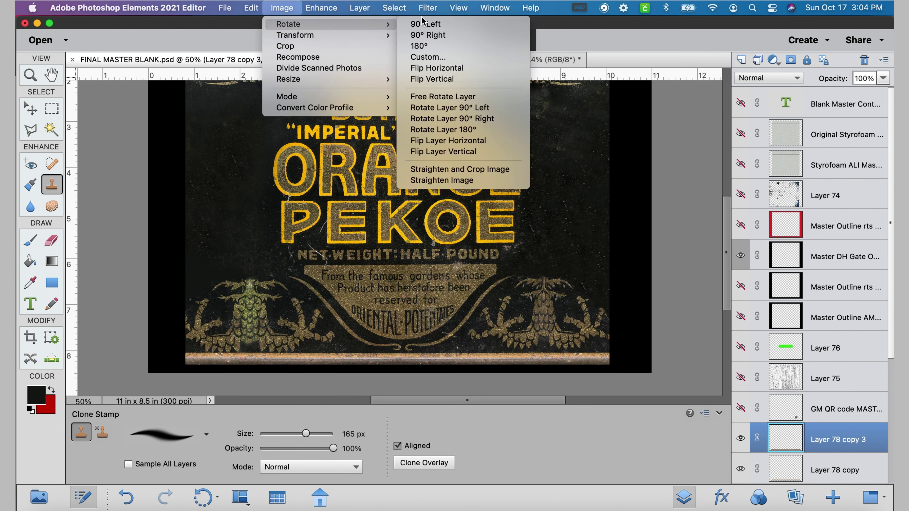
{"action": "left_click", "coordinate": [442, 118]}
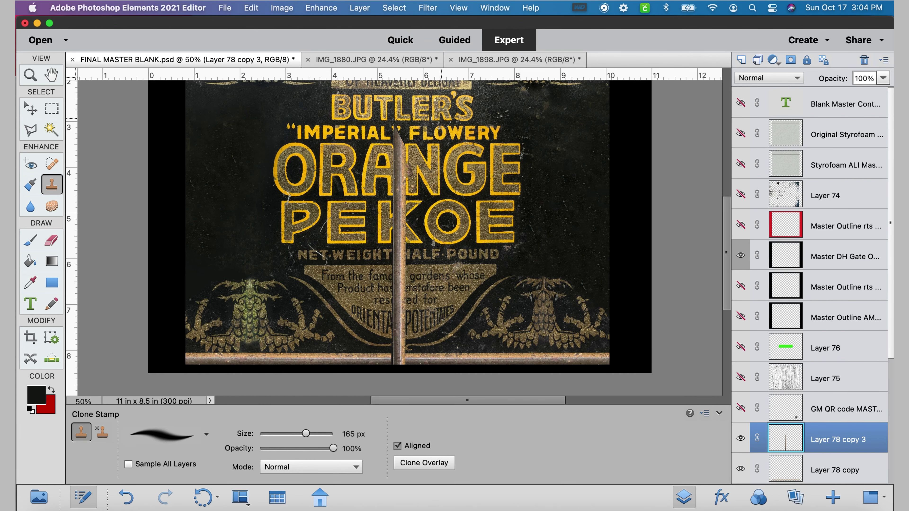
- Move the vertical strip to the tin's left edge and align it upward
{"action": "left_click", "coordinate": [36, 114]}
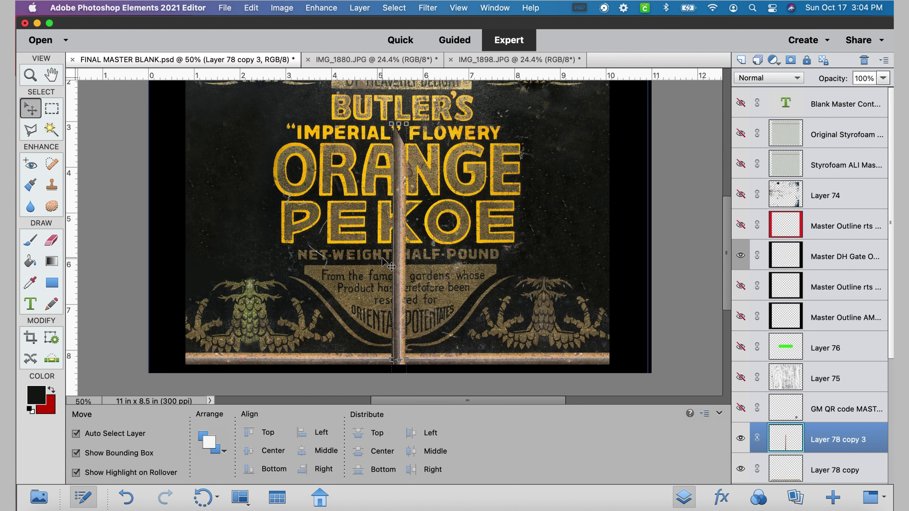
{"action": "left_click_drag", "start_coordinate": [398, 272], "coordinate": [187, 203]}
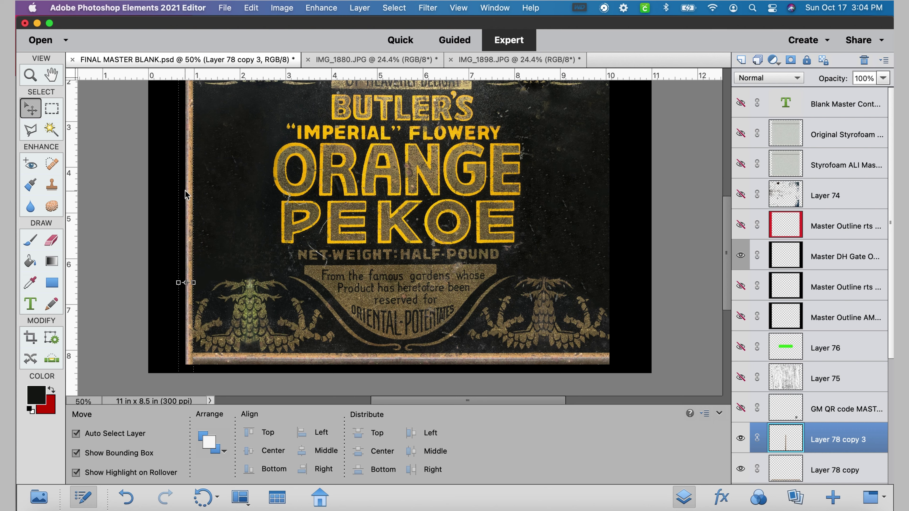
{"action": "scroll", "coordinate": [726, 250], "scroll_direction": "up", "scroll_amount": 5}
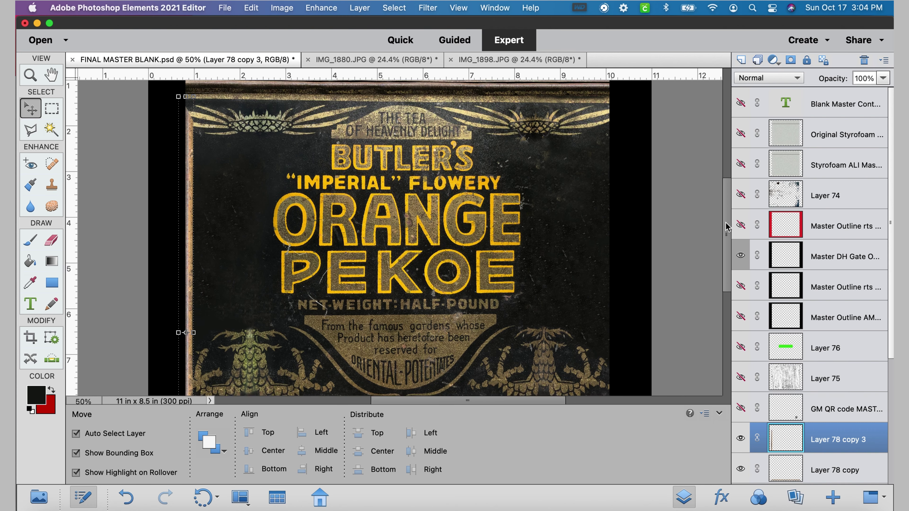
{"action": "left_click_drag", "start_coordinate": [187, 284], "coordinate": [188, 247]}
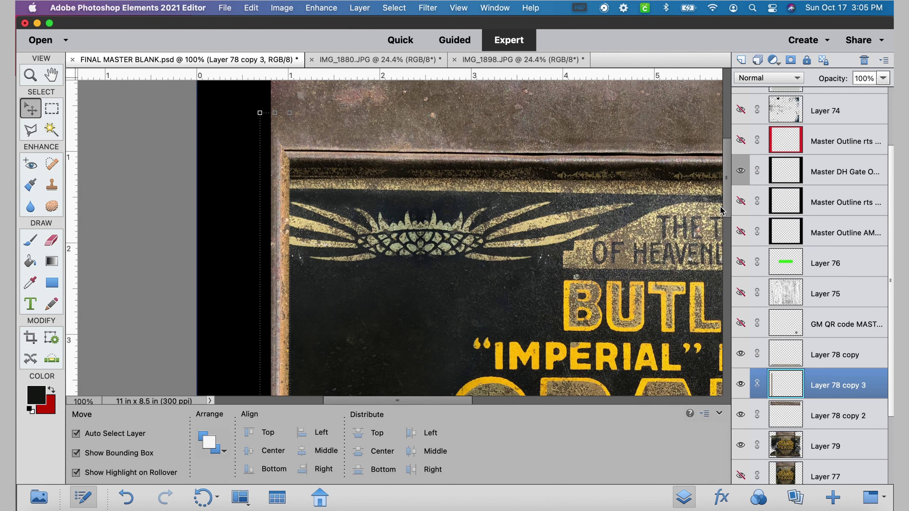
{"action": "scroll", "coordinate": [720, 202], "scroll_direction": "up", "scroll_amount": 3}
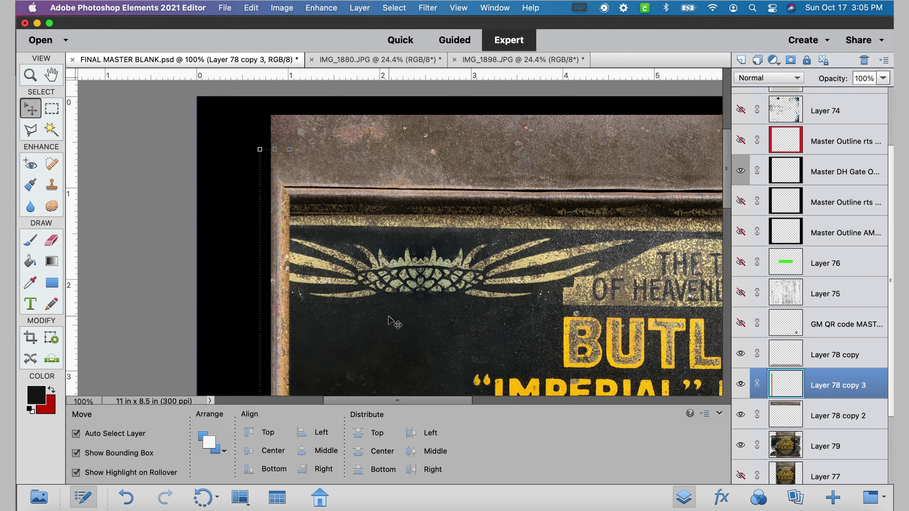
{"action": "left_click_drag", "start_coordinate": [279, 291], "coordinate": [278, 288]}
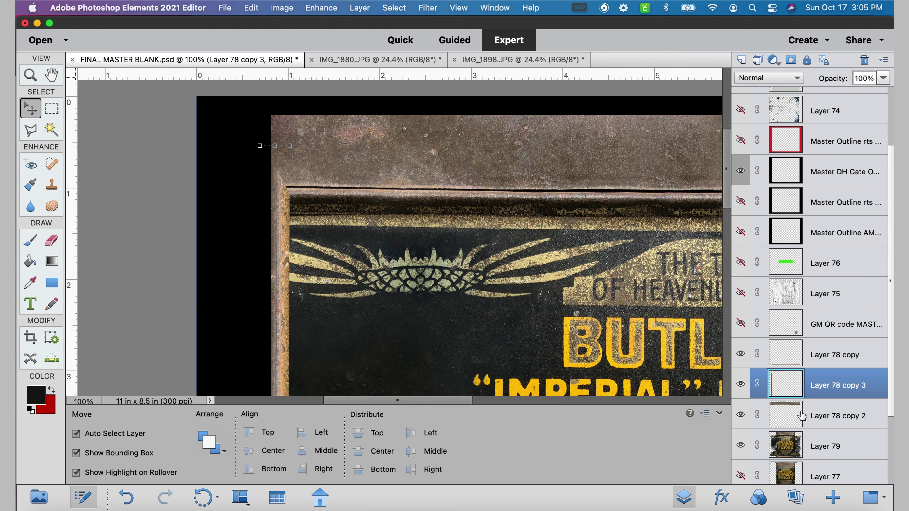
- Put Layer 78 copy 3 below Layer 78 copy 2, then redo the eraser stroke along the border edge
{"action": "left_click_drag", "start_coordinate": [787, 388], "coordinate": [785, 424]}
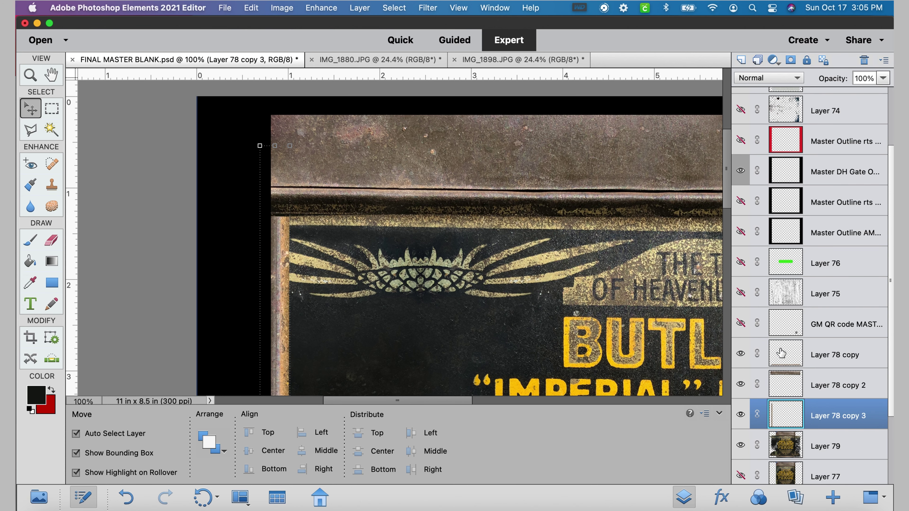
{"action": "key", "text": "super+minus"}
{"action": "key", "text": "super+minus"}
{"action": "key", "text": "super+minus"}
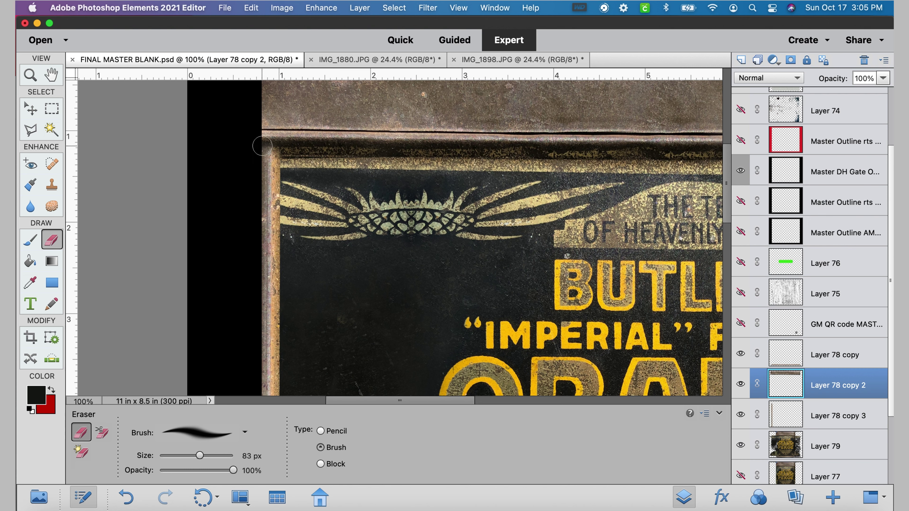
{"action": "key", "text": "super+z"}
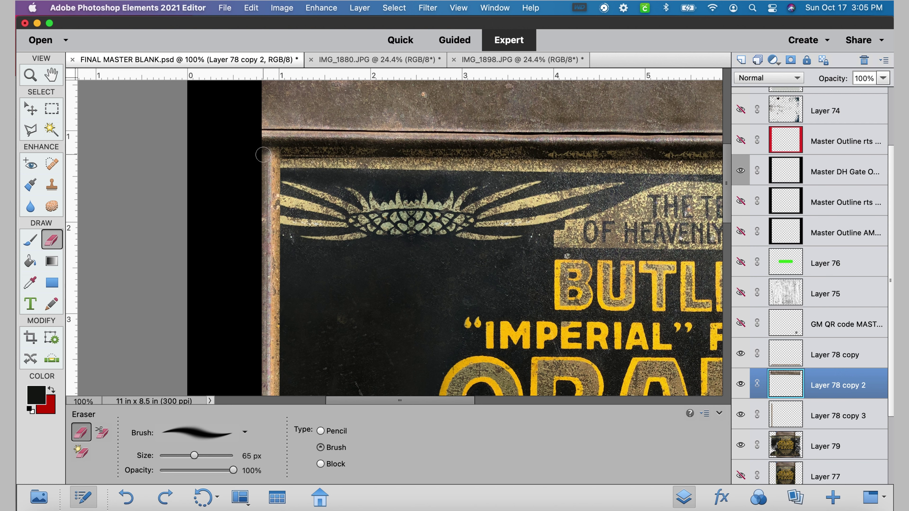
{"action": "left_click_drag", "start_coordinate": [263, 155], "coordinate": [254, 180]}
- Lasso the FINEST TEA lettering in IMG_1880, copy it and paste it into FINAL MASTER BLANK
{"action": "key", "text": "ctrl+minus"}
{"action": "key", "text": "ctrl+minus"}
{"action": "key", "text": "ctrl+minus"}
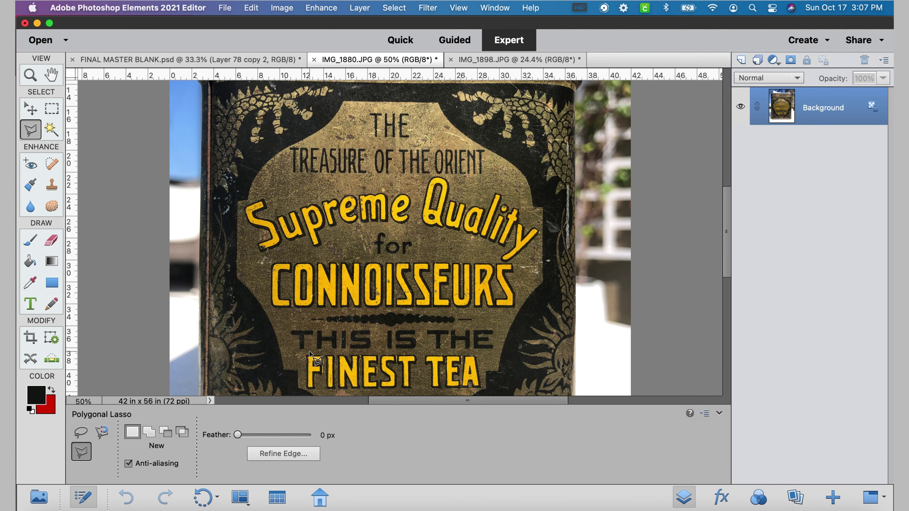
{"action": "left_click", "coordinate": [310, 353]}
{"action": "left_click", "coordinate": [304, 355]}
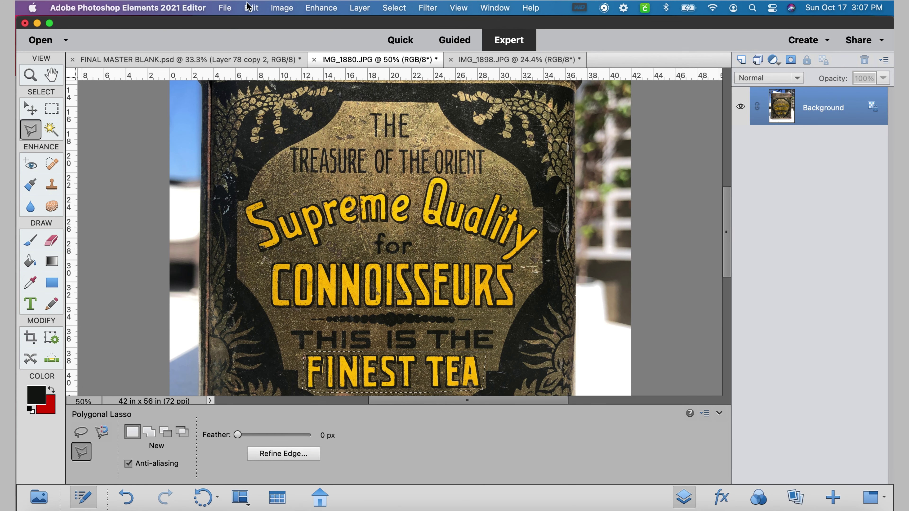
{"action": "left_click", "coordinate": [251, 8]}
{"action": "left_click", "coordinate": [247, 70]}
{"action": "left_click", "coordinate": [246, 60]}
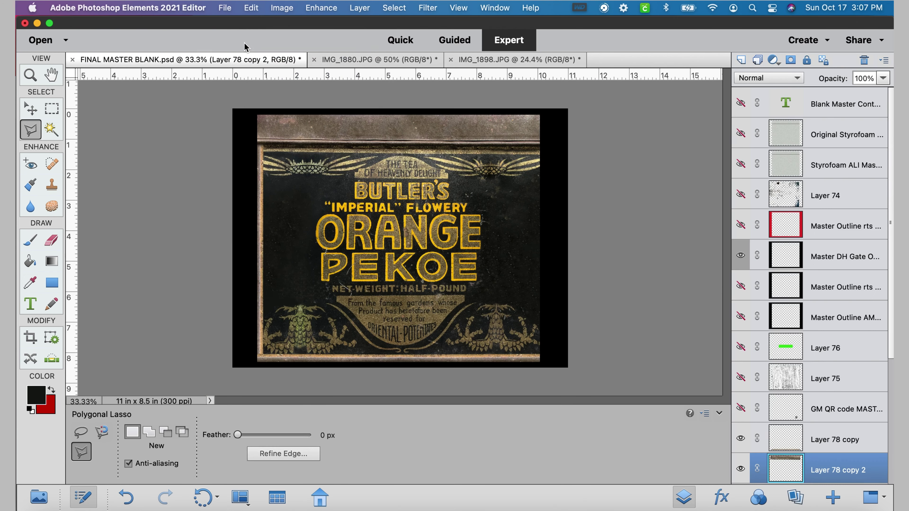
{"action": "left_click", "coordinate": [251, 8]}
{"action": "left_click", "coordinate": [262, 97]}
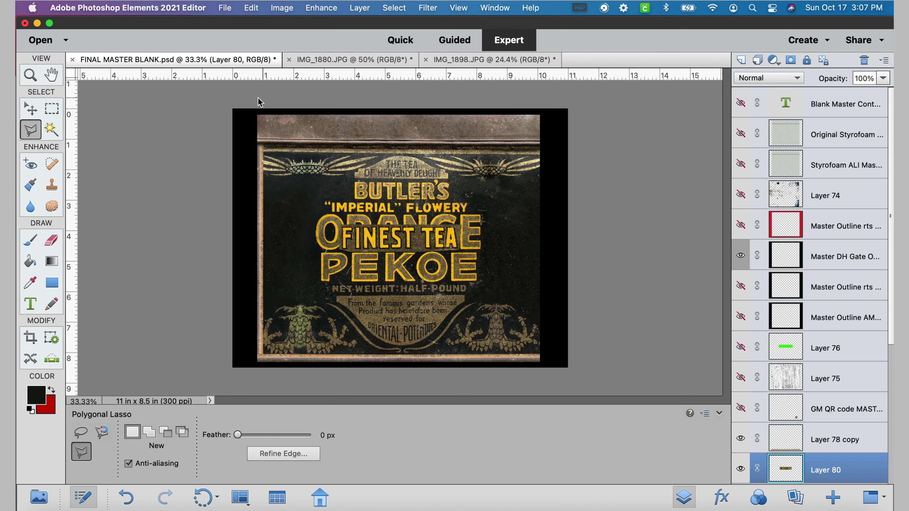
- Rotate the FINEST TEA layer 90° left and position it along the label's right edge
{"action": "left_click", "coordinate": [281, 8]}
{"action": "mouse_move", "coordinate": [297, 23]}
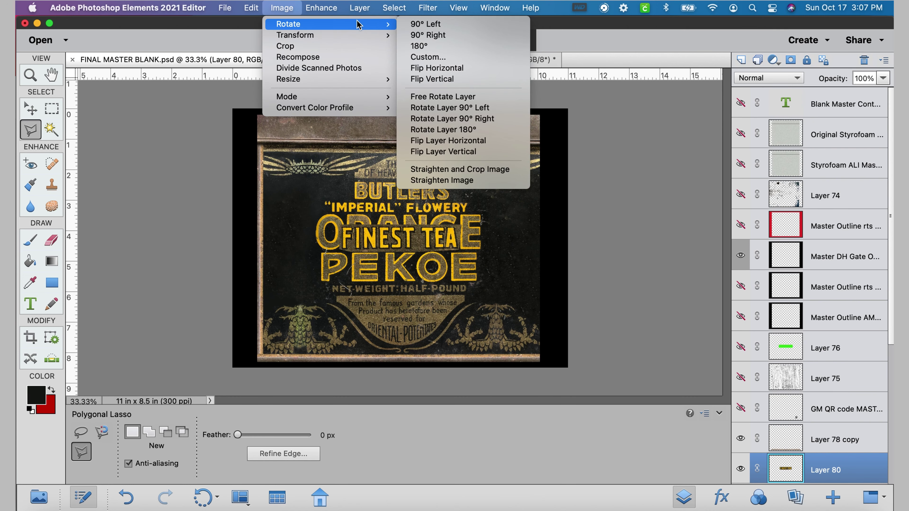
{"action": "left_click", "coordinate": [444, 108]}
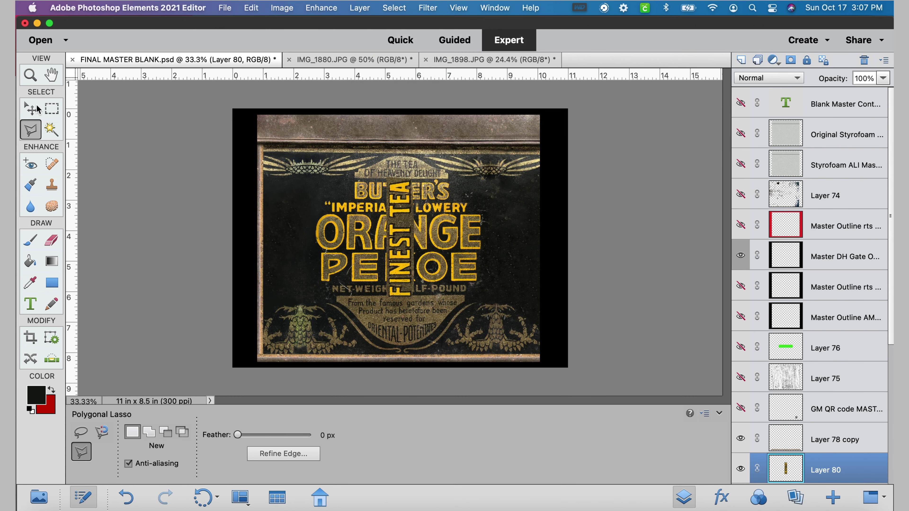
{"action": "left_click_drag", "start_coordinate": [399, 251], "coordinate": [520, 253]}
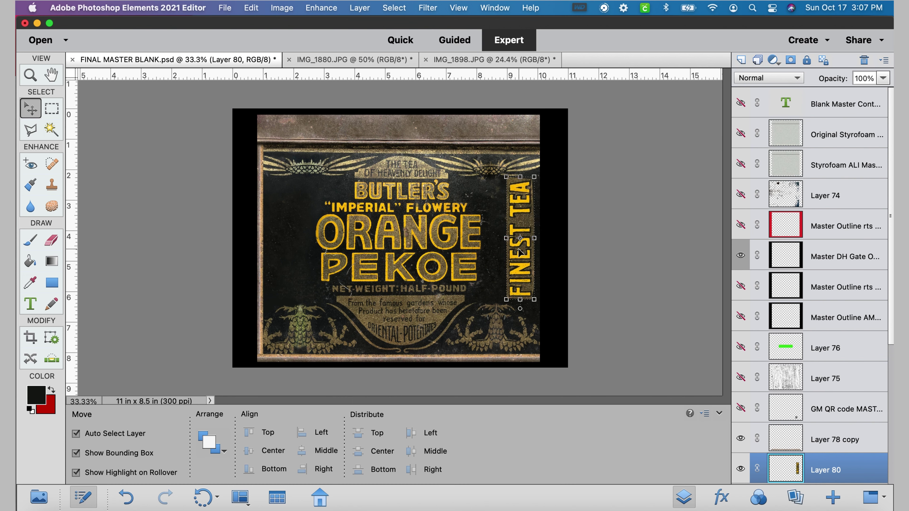
{"action": "key", "text": "super+equal"}
{"action": "key", "text": "super+equal"}
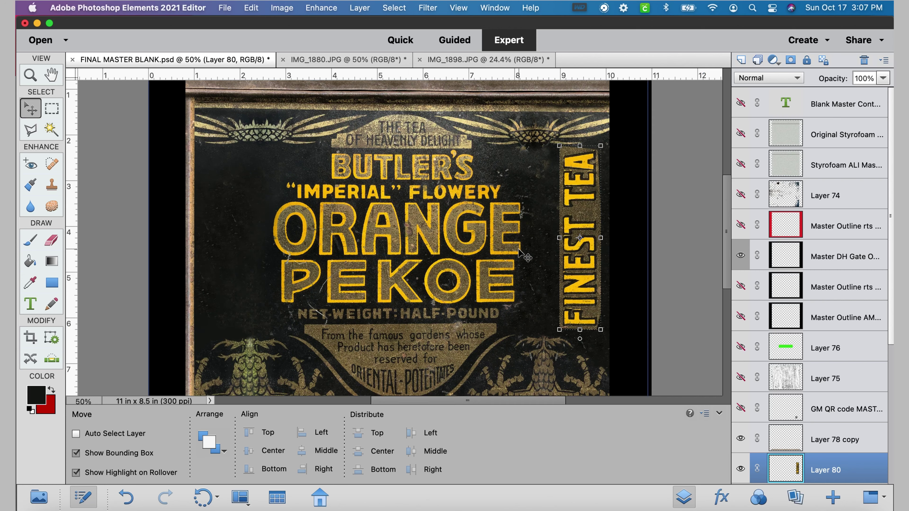
{"action": "left_click_drag", "start_coordinate": [450, 399], "coordinate": [495, 401]}
{"action": "left_click_drag", "start_coordinate": [476, 225], "coordinate": [479, 228]}
- Magic Wand the strip's dark backing plus similar pixels, delete it, and deselect
{"action": "left_click", "coordinate": [52, 130]}
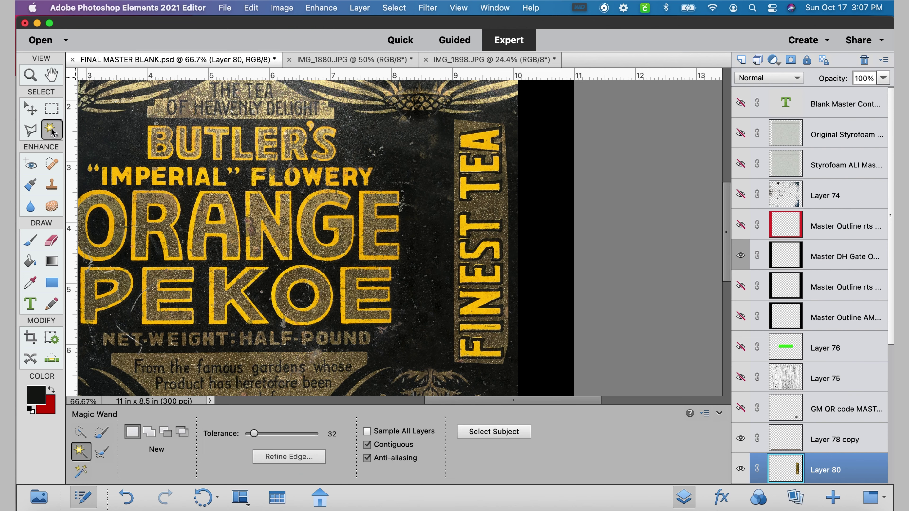
{"action": "left_click", "coordinate": [475, 208]}
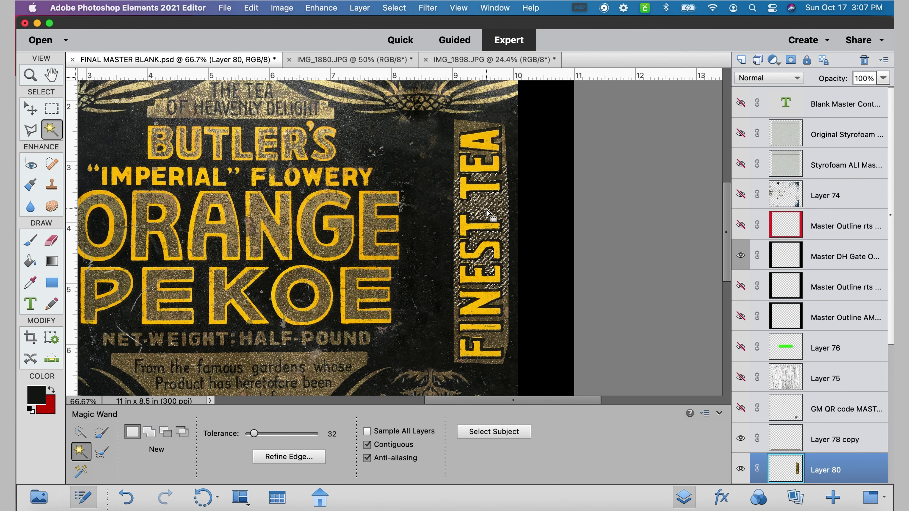
{"action": "right_click", "coordinate": [487, 212]}
{"action": "left_click", "coordinate": [508, 276]}
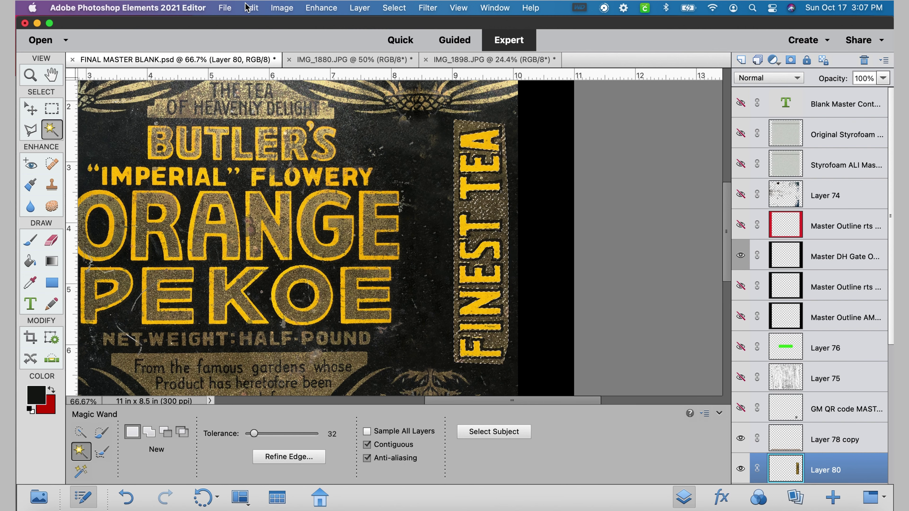
{"action": "left_click", "coordinate": [251, 8]}
{"action": "left_click", "coordinate": [261, 118]}
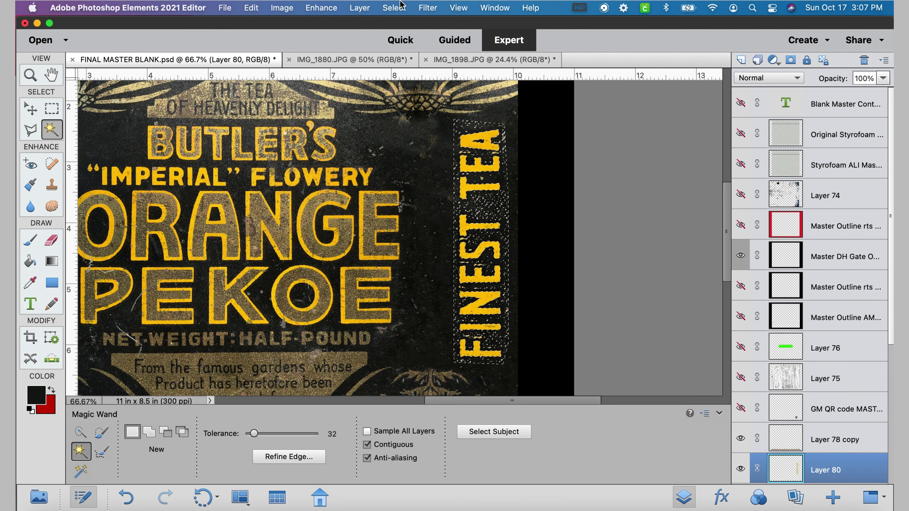
{"action": "left_click", "coordinate": [394, 8]}
{"action": "left_click", "coordinate": [402, 35]}
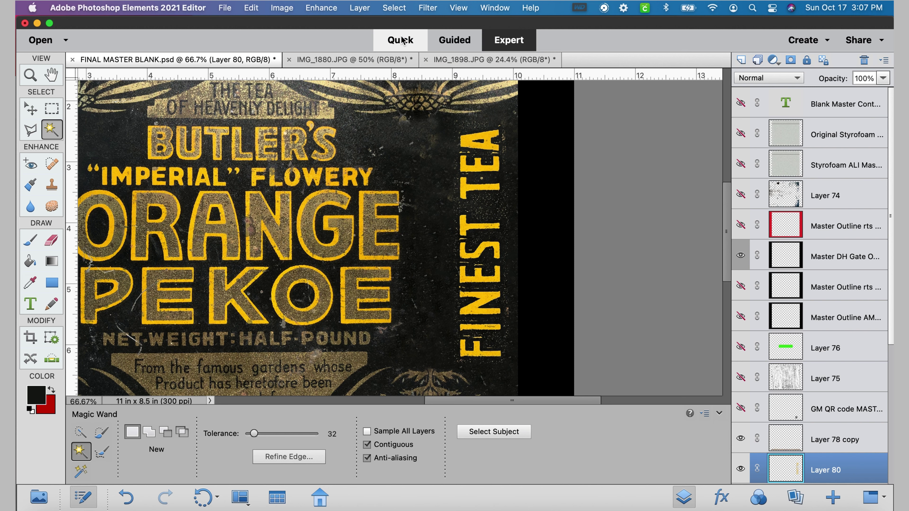
{"action": "left_click", "coordinate": [50, 247]}
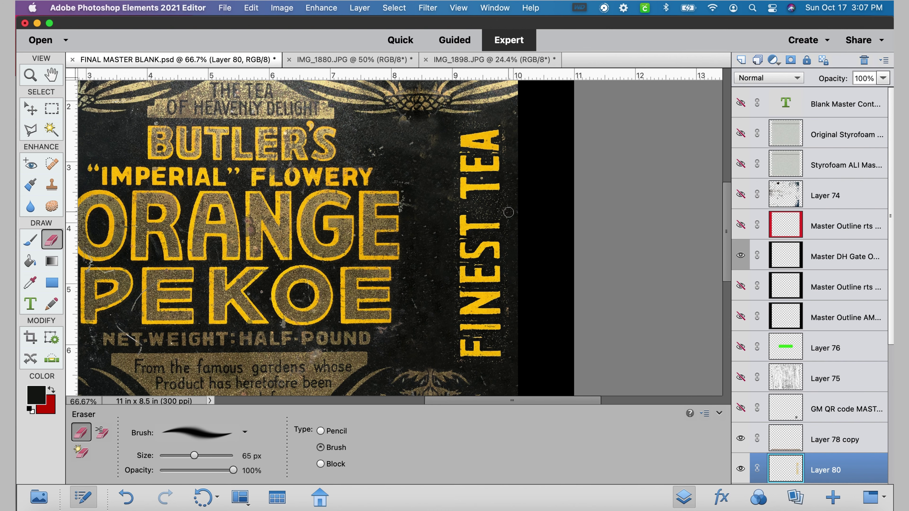
- At 200% zoom, erase stray yellow specks around FINEST TEA, including below the T and beside the E
{"action": "key", "text": "super+equal"}
{"action": "key", "text": "super+equal"}
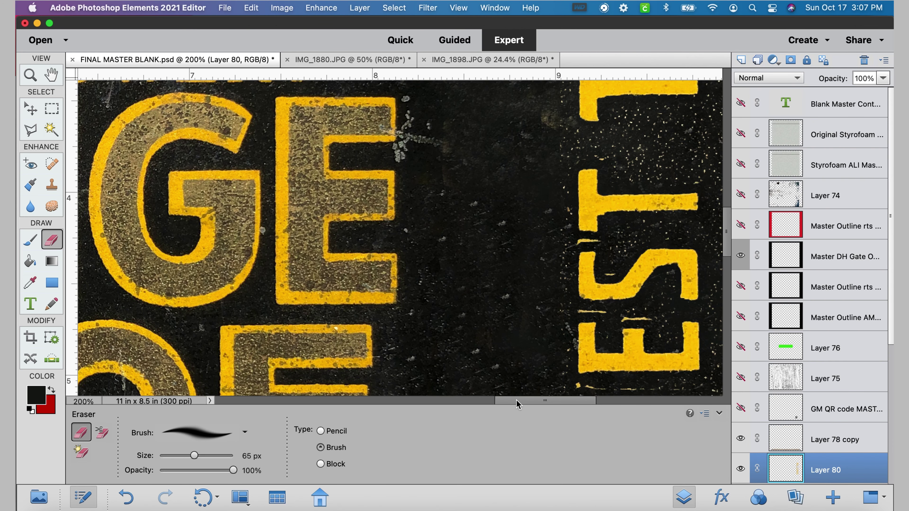
{"action": "left_click_drag", "start_coordinate": [515, 404], "coordinate": [534, 402]}
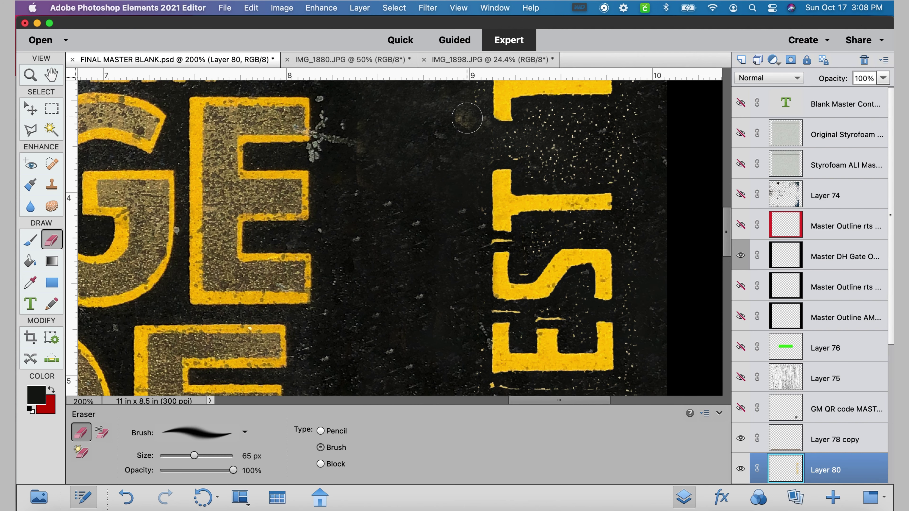
{"action": "left_click_drag", "start_coordinate": [726, 219], "coordinate": [727, 178]}
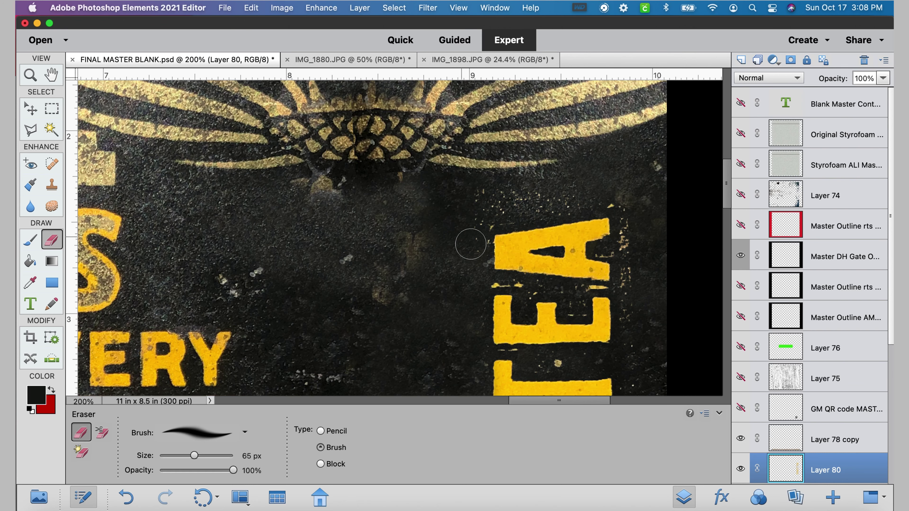
{"action": "mouse_move", "coordinate": [606, 187]}
{"action": "left_mouse_down"}
{"action": "mouse_move", "coordinate": [631, 220]}
{"action": "mouse_move", "coordinate": [631, 292]}
{"action": "left_mouse_up"}
{"action": "left_click_drag", "start_coordinate": [727, 190], "coordinate": [726, 239]}
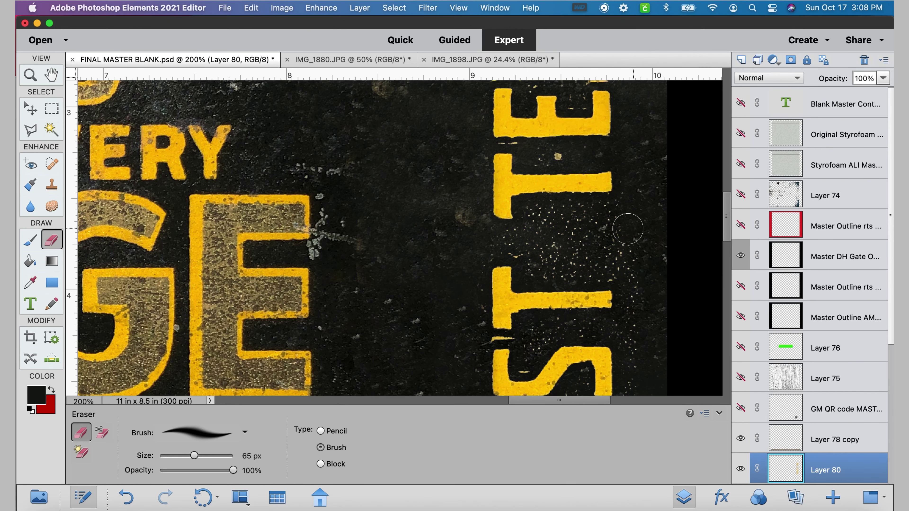
{"action": "mouse_move", "coordinate": [617, 217]}
{"action": "left_mouse_down"}
{"action": "mouse_move", "coordinate": [547, 213]}
{"action": "mouse_move", "coordinate": [531, 247]}
{"action": "mouse_move", "coordinate": [549, 263]}
{"action": "mouse_move", "coordinate": [609, 269]}
{"action": "mouse_move", "coordinate": [582, 248]}
{"action": "mouse_move", "coordinate": [622, 236]}
{"action": "mouse_move", "coordinate": [506, 241]}
{"action": "left_mouse_up"}
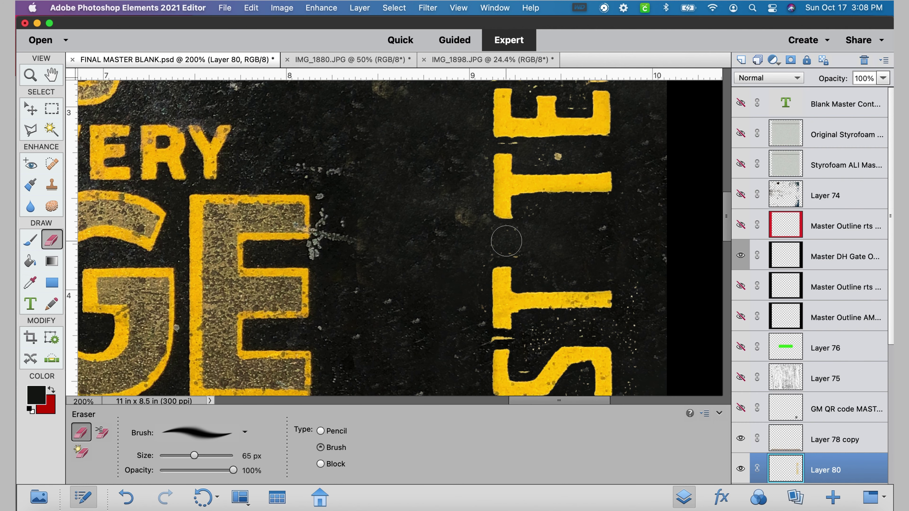
{"action": "left_click_drag", "start_coordinate": [727, 229], "coordinate": [726, 279]}
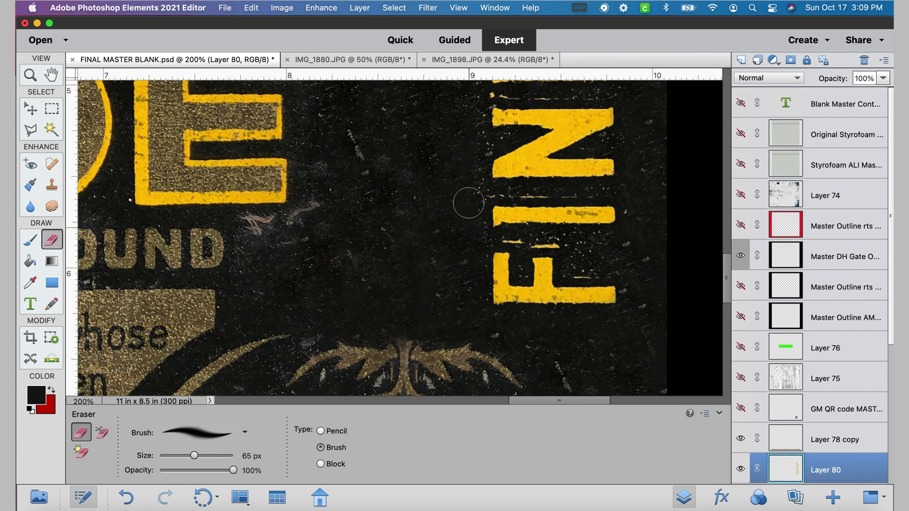
{"action": "left_click_drag", "start_coordinate": [727, 256], "coordinate": [727, 236]}
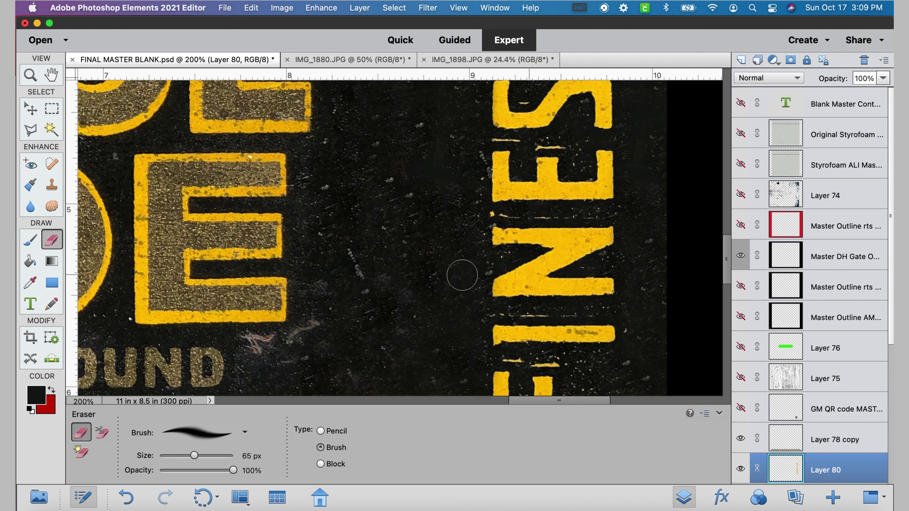
{"action": "left_click_drag", "start_coordinate": [471, 217], "coordinate": [469, 170]}
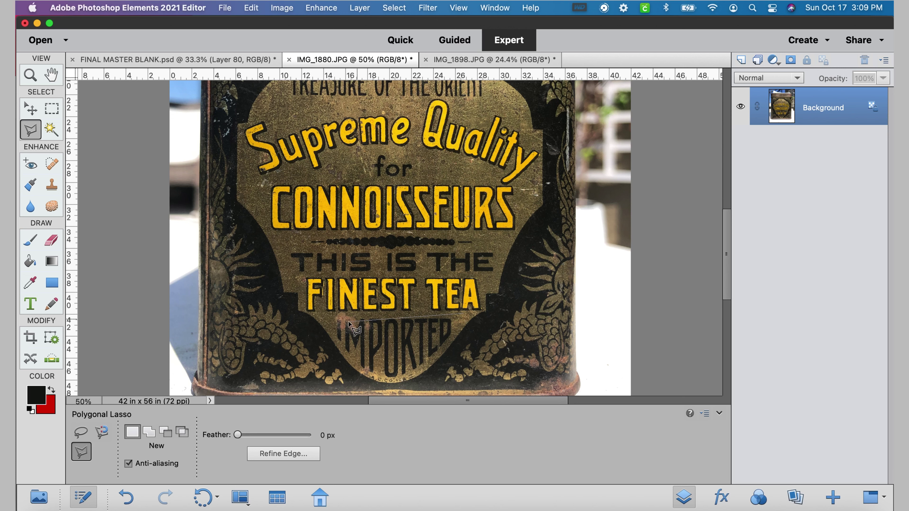
- Outline the IMPORTER lettering in the IMG_1880 tin photo with the polygonal lasso
{"action": "left_click", "coordinate": [455, 313]}
{"action": "left_click", "coordinate": [317, 314]}
{"action": "left_click", "coordinate": [339, 362]}
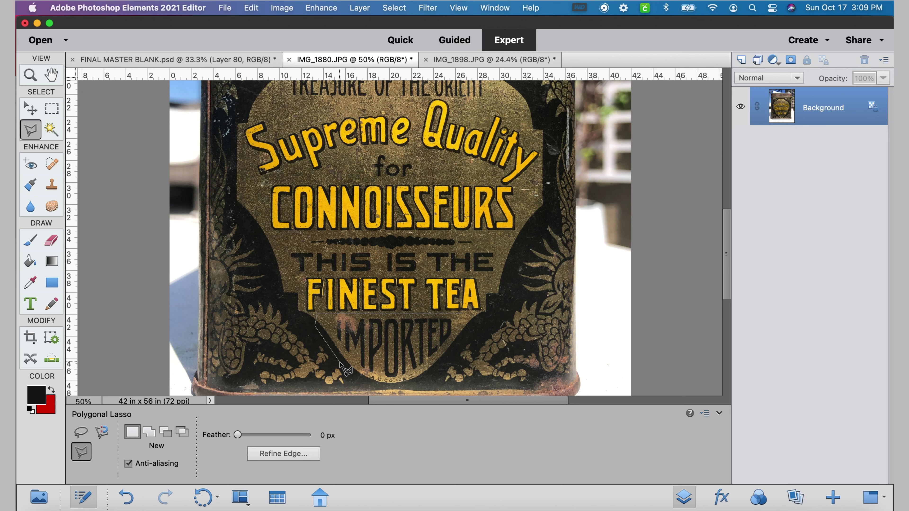
{"action": "left_click", "coordinate": [364, 383]}
{"action": "left_click", "coordinate": [394, 387]}
{"action": "double_click", "coordinate": [490, 313]}
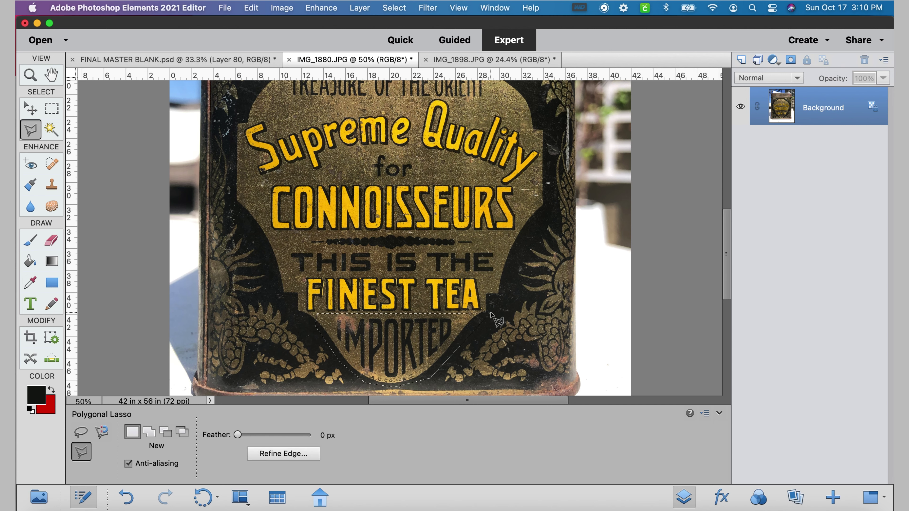
- Copy the IMPORTER piece and paste it into FINAL MASTER BLANK as a new layer
{"action": "left_click", "coordinate": [251, 8]}
{"action": "left_click", "coordinate": [248, 76]}
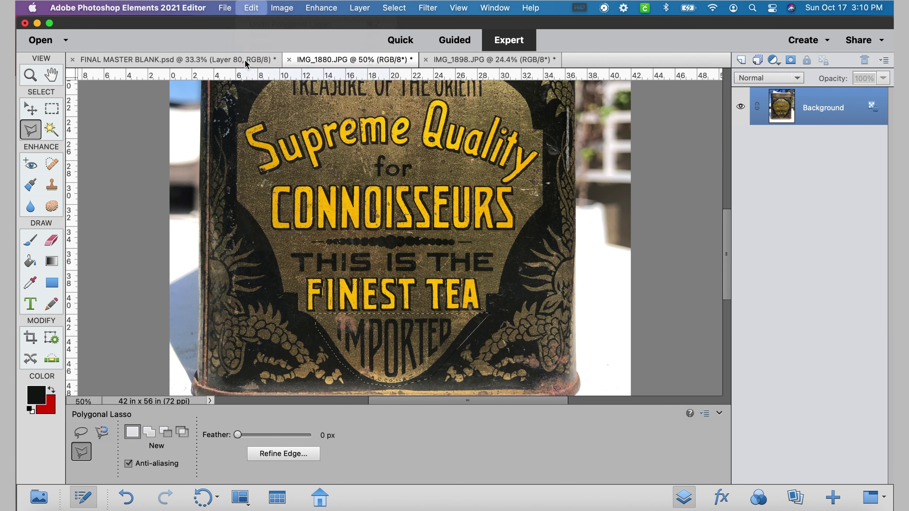
{"action": "left_click", "coordinate": [245, 61]}
{"action": "left_click", "coordinate": [250, 8]}
{"action": "left_click", "coordinate": [262, 98]}
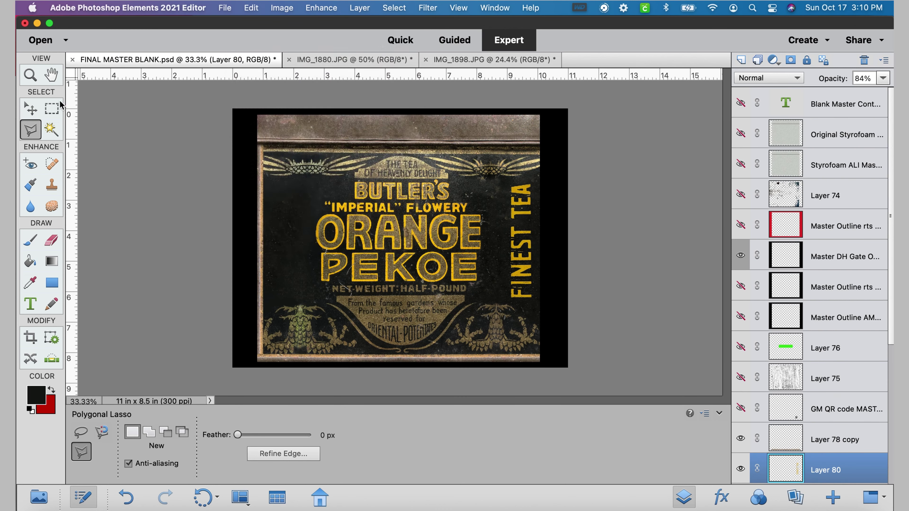
- Magic Wand the stray area beside the piece, delete it, and deselect
{"action": "left_click", "coordinate": [51, 130]}
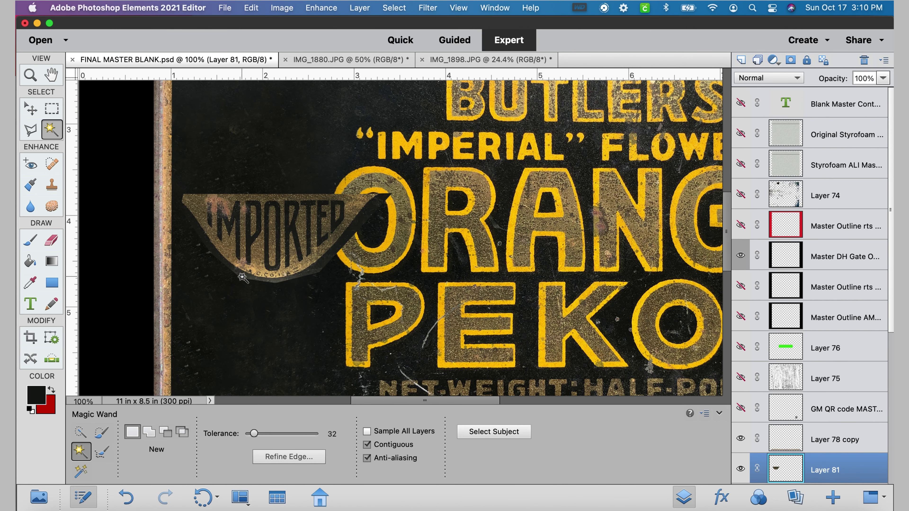
{"action": "left_click", "coordinate": [232, 8]}
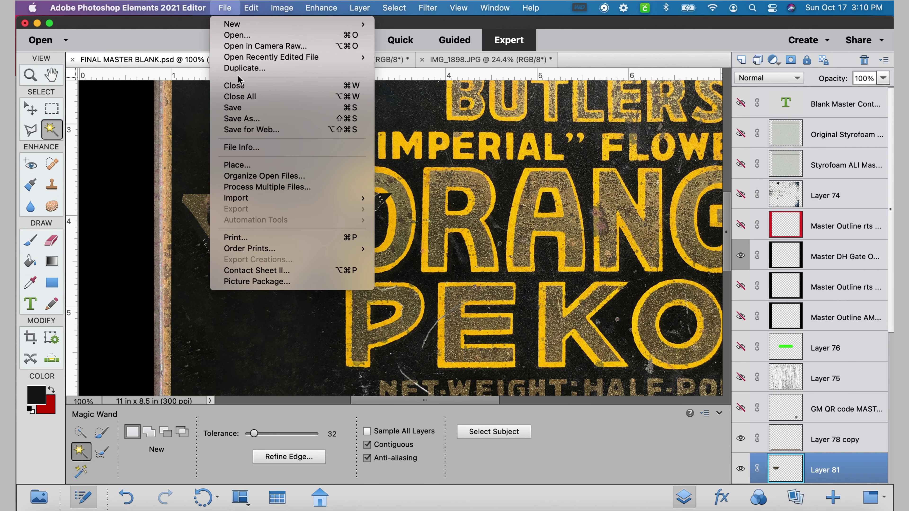
{"action": "mouse_move", "coordinate": [251, 8]}
{"action": "left_click", "coordinate": [258, 118]}
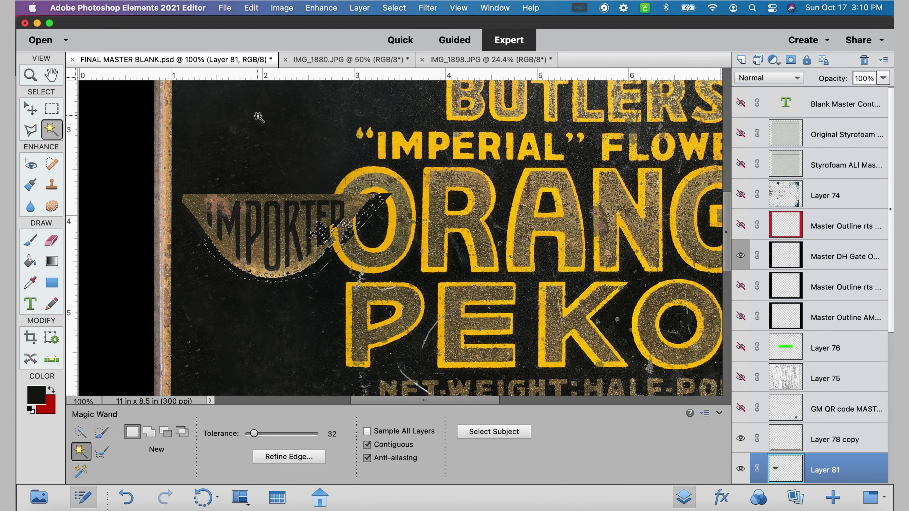
{"action": "left_click", "coordinate": [394, 8]}
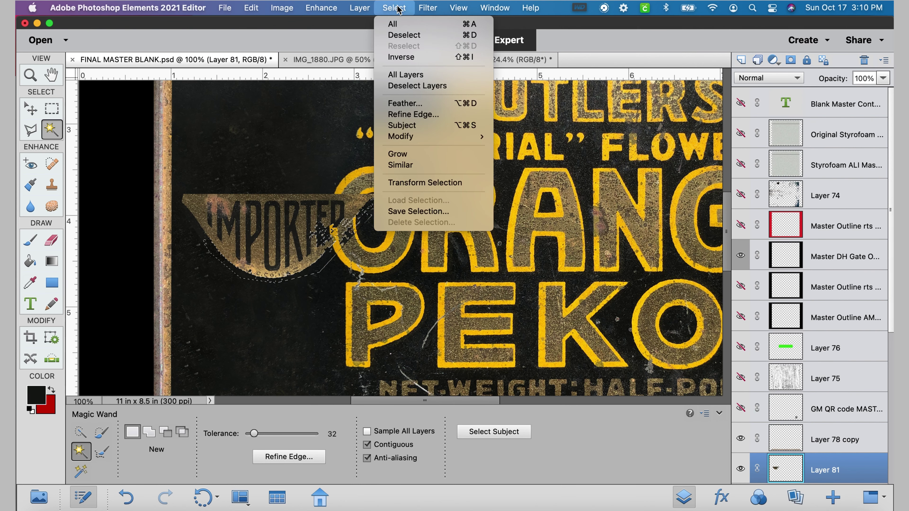
{"action": "left_click", "coordinate": [399, 36]}
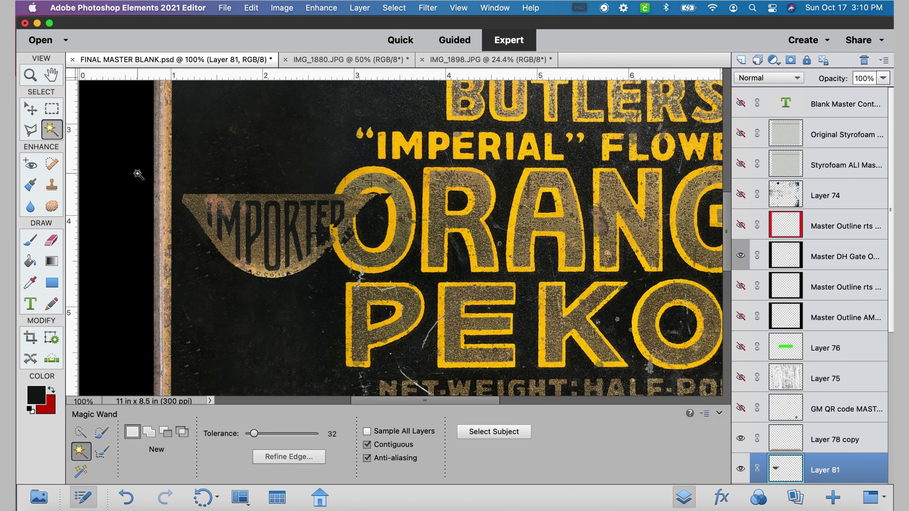
{"action": "left_click", "coordinate": [51, 108]}
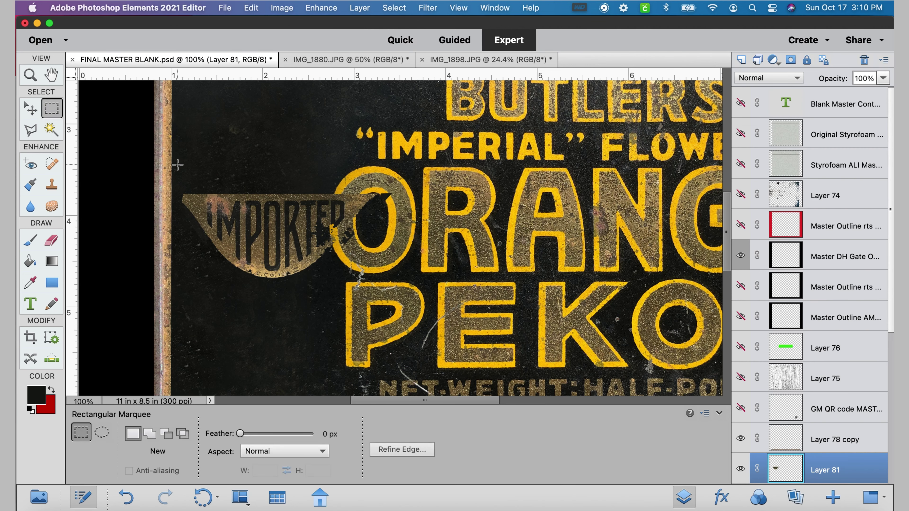
- Delete the IMPORTER piece's left tip, the dark wedge near the O, and the strip above it
{"action": "left_click_drag", "start_coordinate": [178, 164], "coordinate": [201, 264]}
{"action": "left_click", "coordinate": [256, 8]}
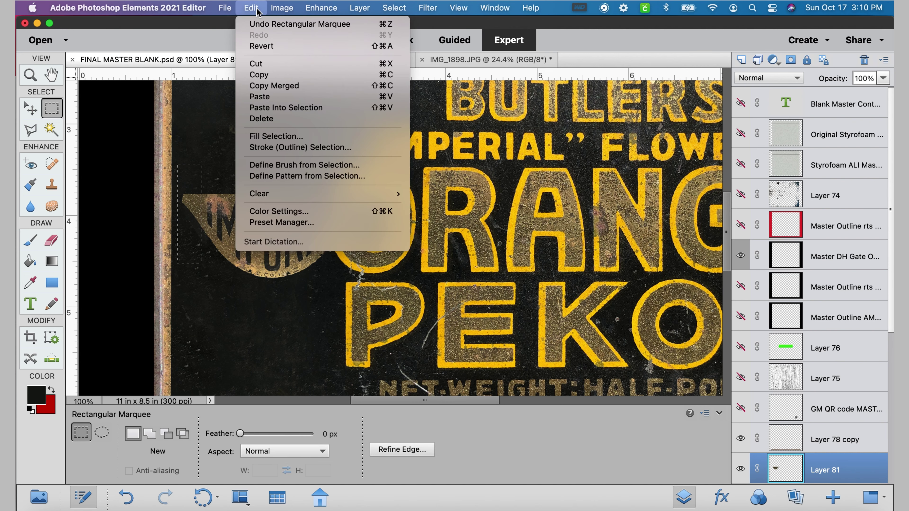
{"action": "left_click", "coordinate": [259, 118]}
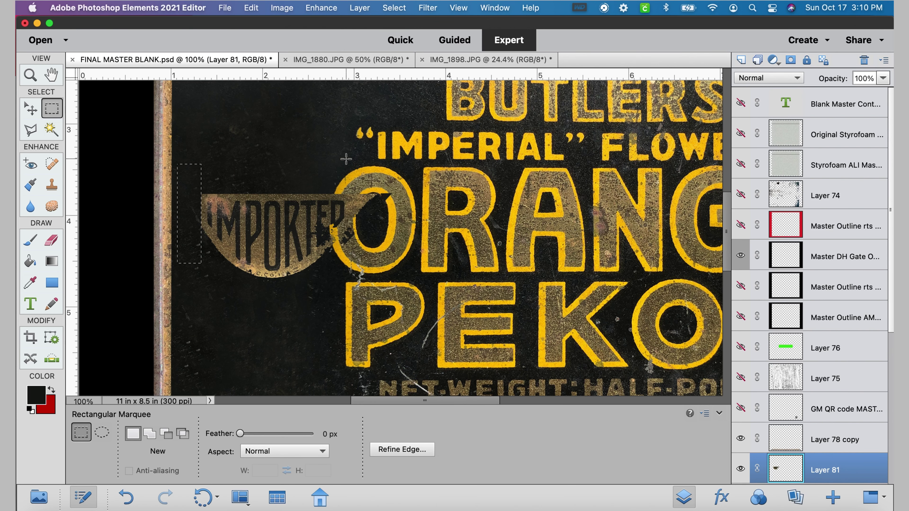
{"action": "left_click_drag", "start_coordinate": [432, 154], "coordinate": [353, 279]}
{"action": "left_click", "coordinate": [352, 280]}
{"action": "left_click", "coordinate": [252, 8]}
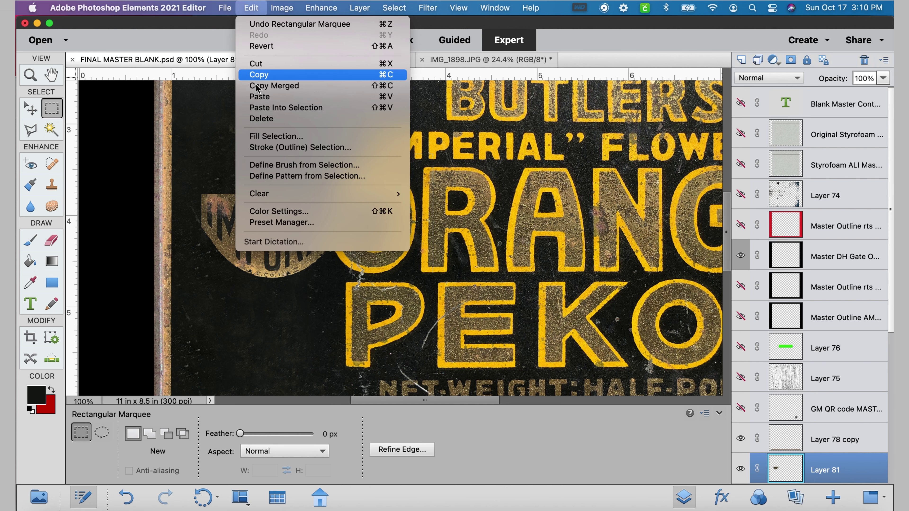
{"action": "left_click", "coordinate": [257, 116]}
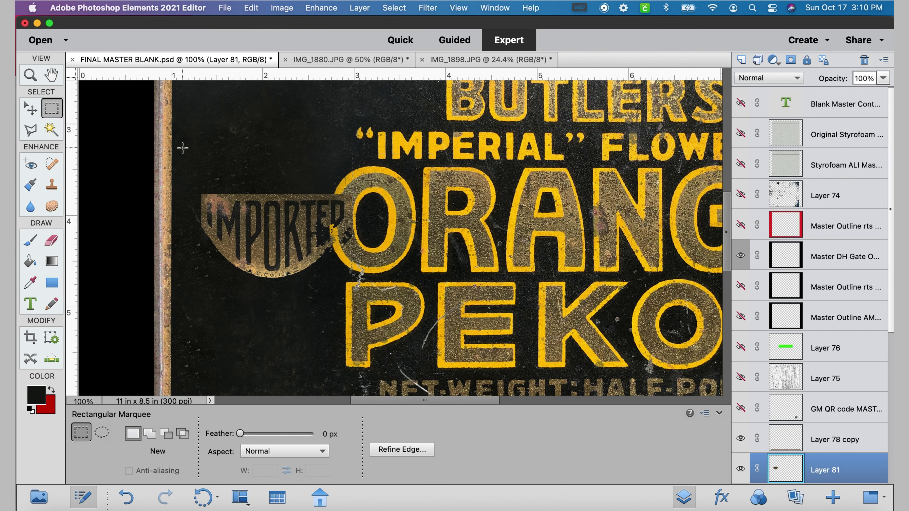
{"action": "left_click_drag", "start_coordinate": [183, 148], "coordinate": [389, 195]}
{"action": "left_click", "coordinate": [252, 8]}
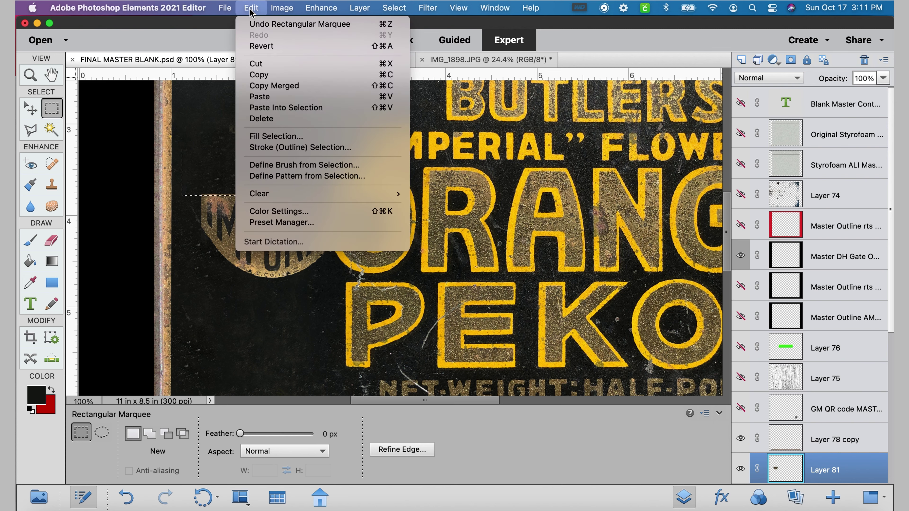
{"action": "left_click", "coordinate": [260, 115]}
{"action": "left_click", "coordinate": [394, 8]}
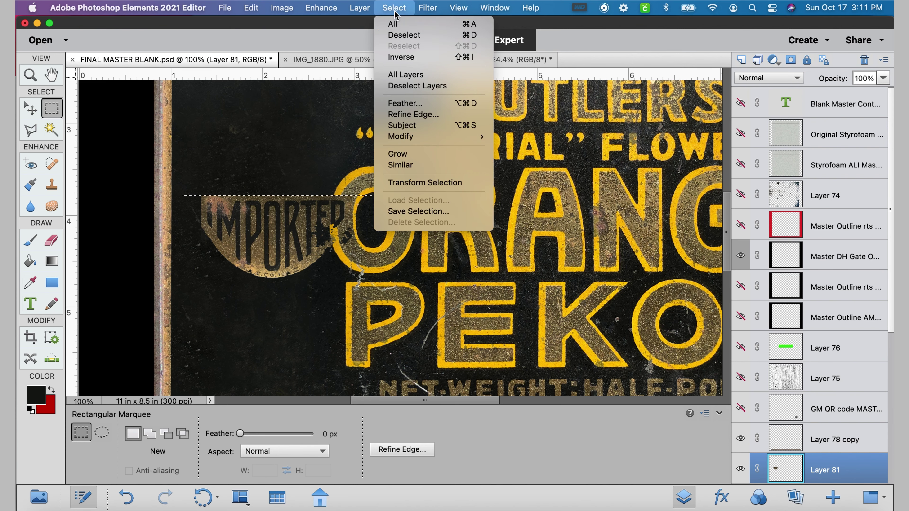
{"action": "left_click", "coordinate": [397, 36]}
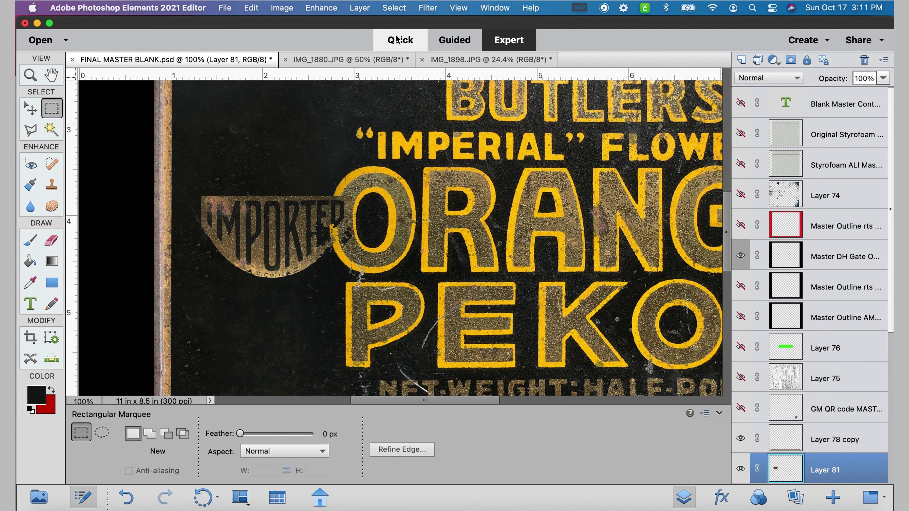
- Rotate the IMPORTER layer 90° left and move it against the left border
{"action": "left_click", "coordinate": [359, 7]}
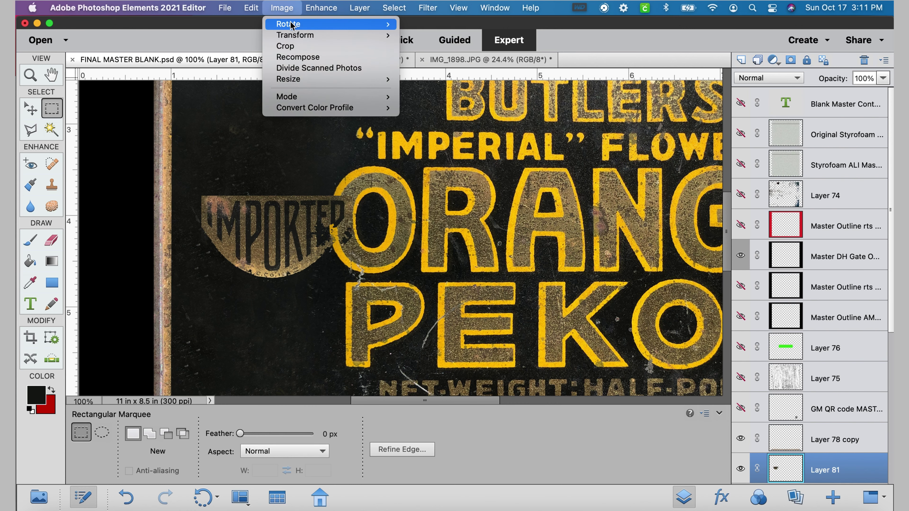
{"action": "mouse_move", "coordinate": [290, 24]}
{"action": "left_click", "coordinate": [438, 107]}
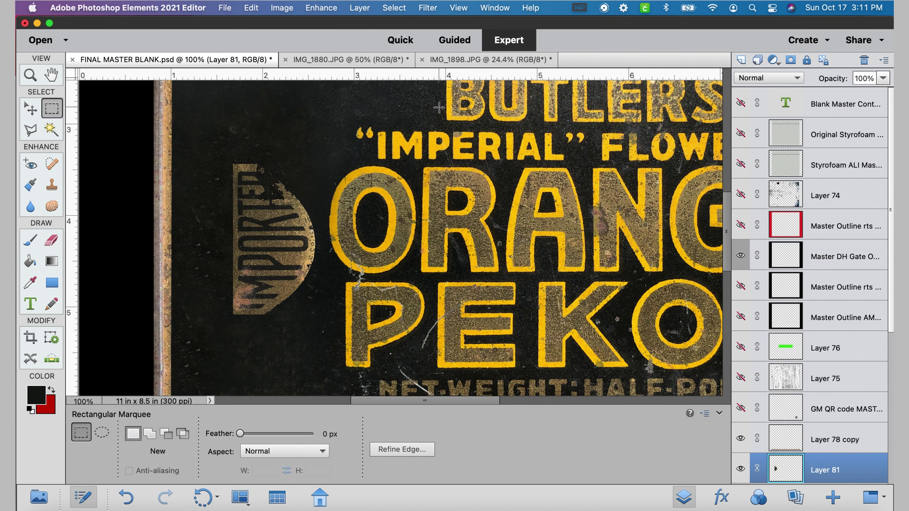
{"action": "left_click", "coordinate": [29, 108]}
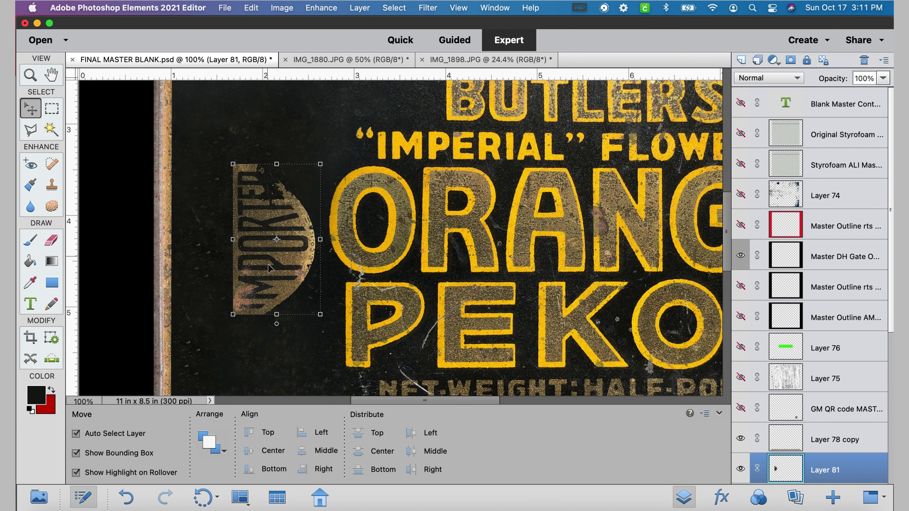
{"action": "left_click_drag", "start_coordinate": [266, 274], "coordinate": [209, 276]}
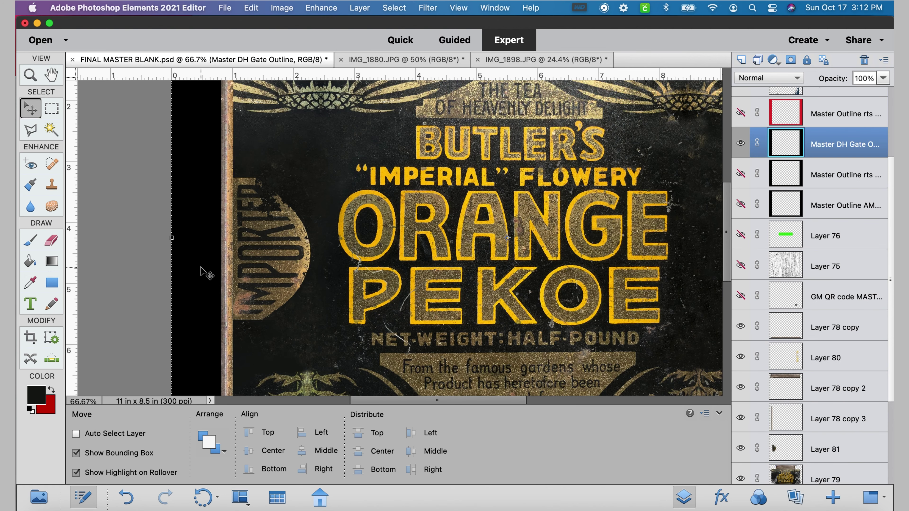
- Move Layer 78 above Layer 77 in the Layers panel
{"action": "key", "text": "super+minus"}
{"action": "key", "text": "super+minus"}
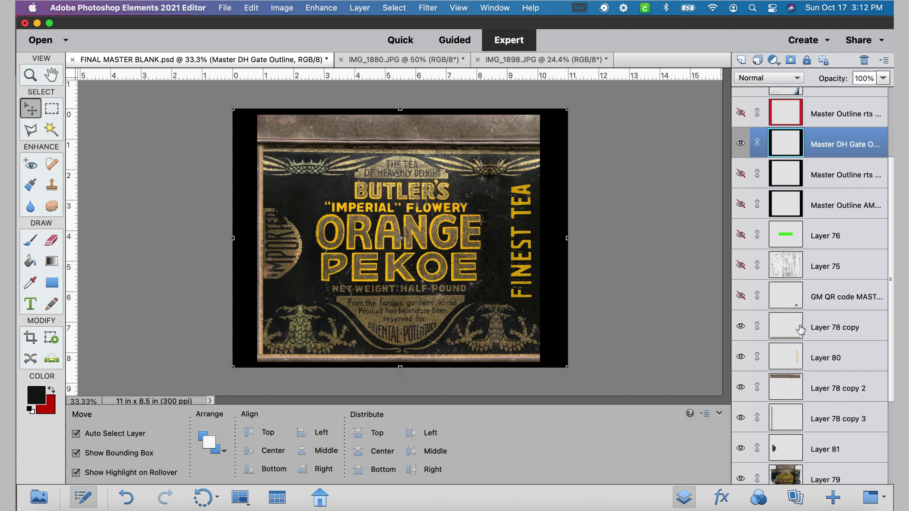
{"action": "scroll", "coordinate": [800, 329], "scroll_direction": "down", "scroll_amount": 3}
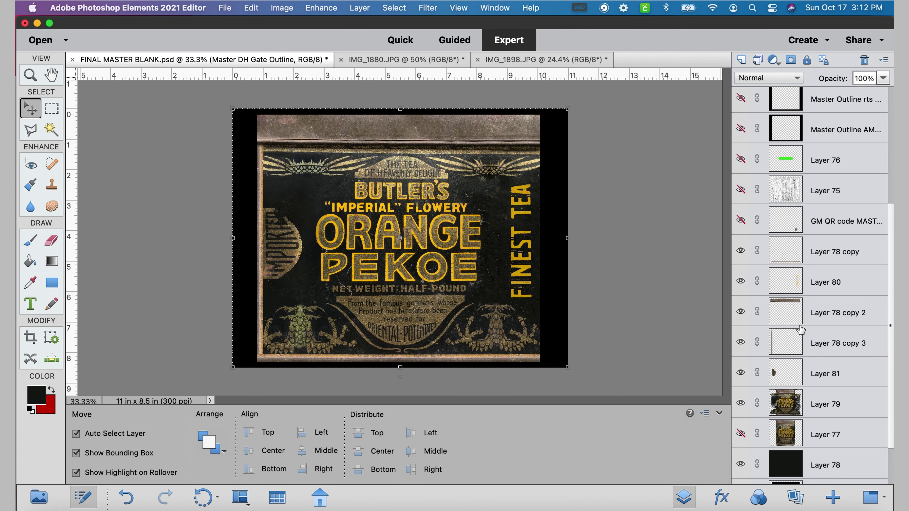
{"action": "left_click", "coordinate": [830, 258]}
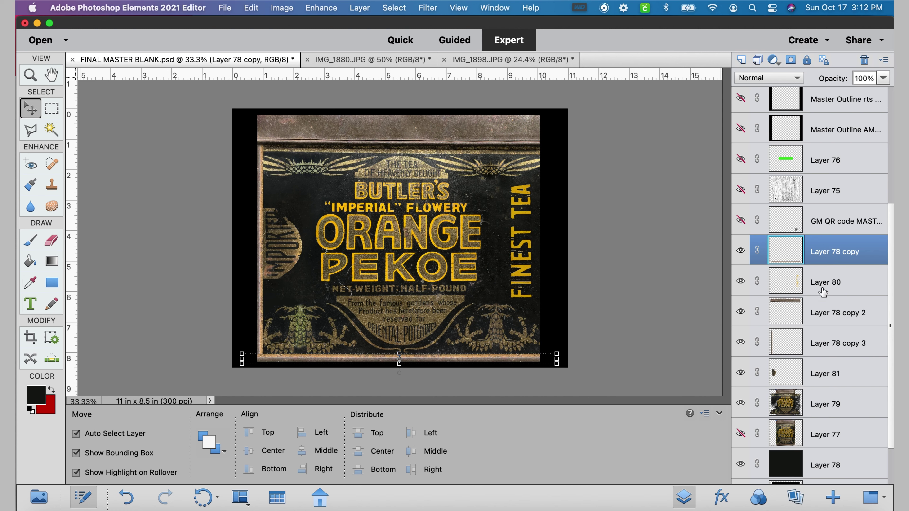
{"action": "scroll", "coordinate": [818, 353], "scroll_direction": "down", "scroll_amount": 2}
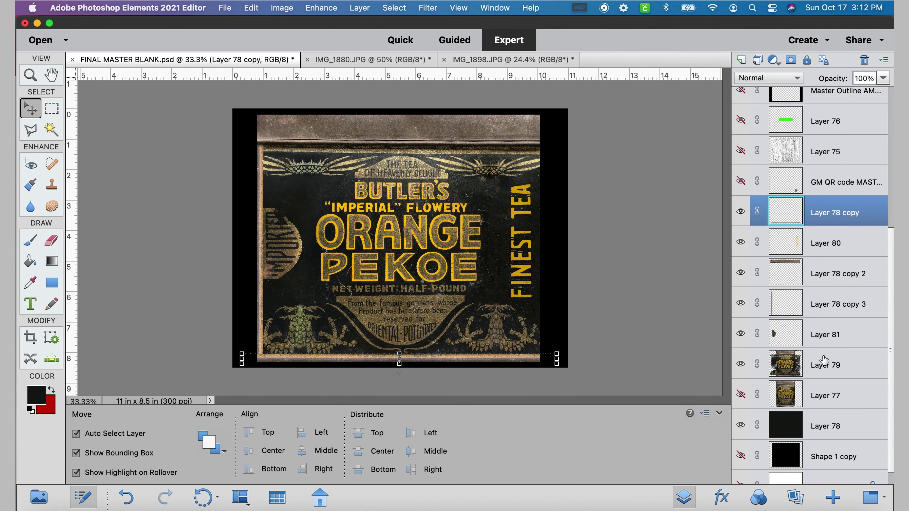
{"action": "left_click_drag", "start_coordinate": [787, 426], "coordinate": [789, 396]}
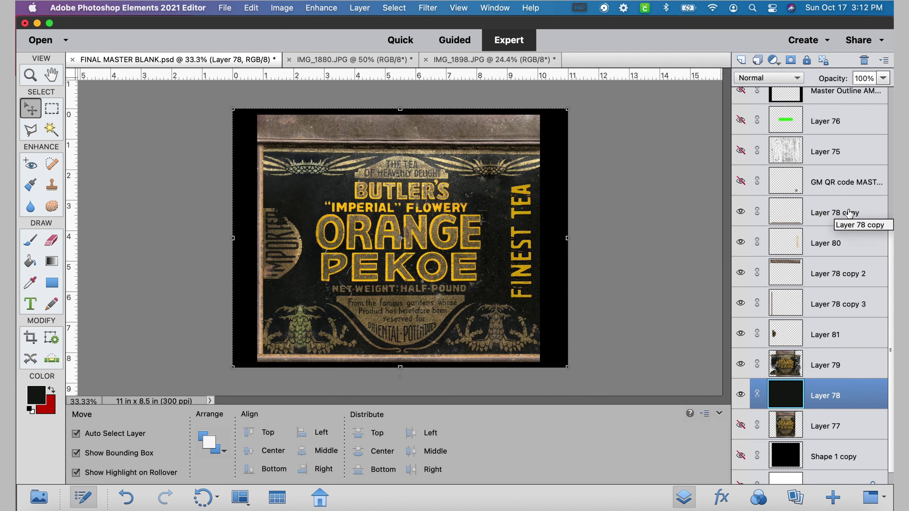
- Toggle Layer 78 copy 2's visibility to compare, then flip Orange ALI.png horizontally in Preview
{"action": "left_click", "coordinate": [741, 274]}
{"action": "left_click", "coordinate": [740, 274]}
{"action": "left_click", "coordinate": [814, 275]}
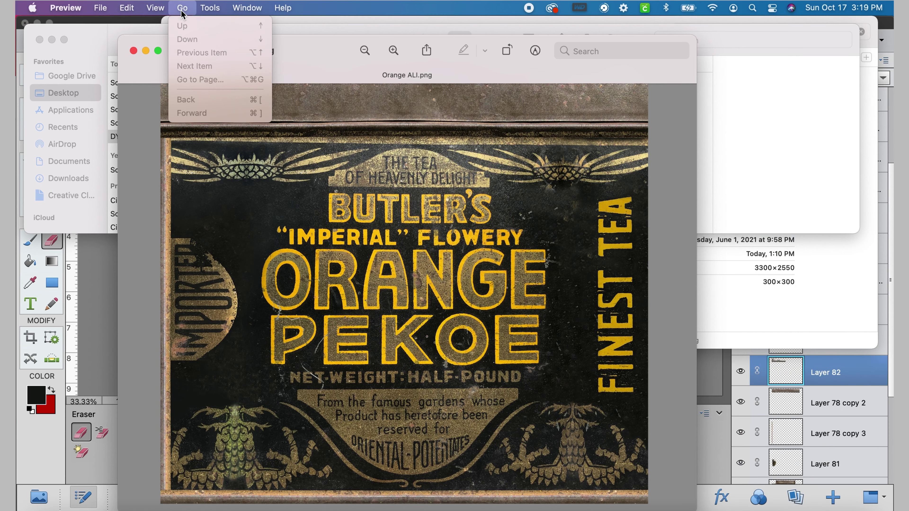
{"action": "mouse_move", "coordinate": [210, 7]}
{"action": "left_click", "coordinate": [210, 207]}
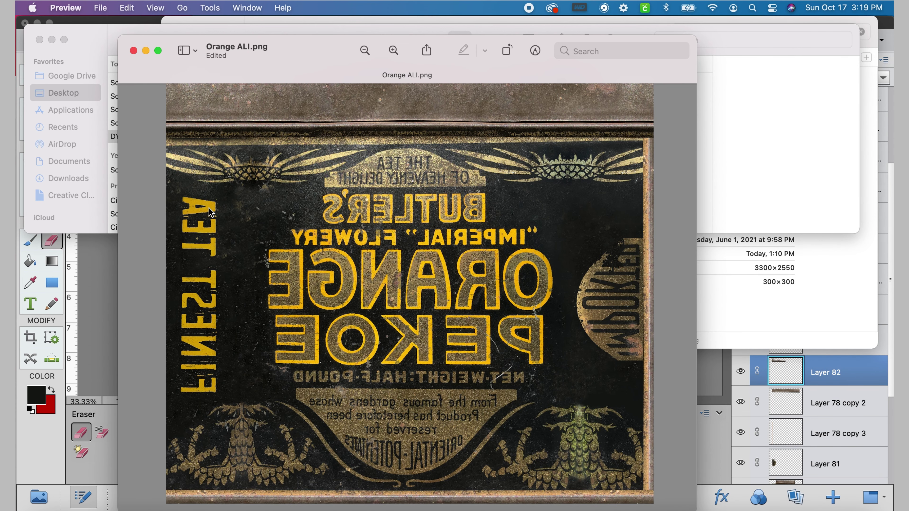
- Open the print dialog for the mirrored Orange ALI.png and select the EPSON WF-7710 Series printer
{"action": "left_click", "coordinate": [104, 8]}
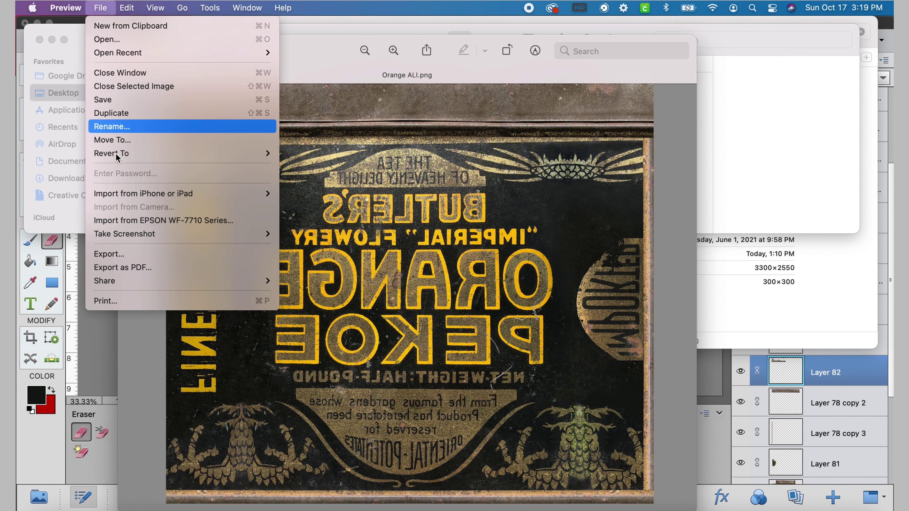
{"action": "left_click", "coordinate": [120, 302]}
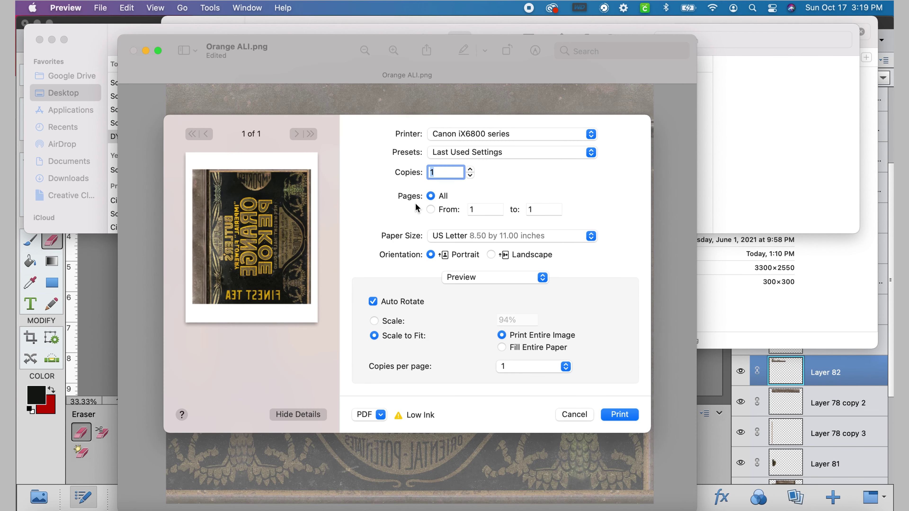
{"action": "left_click", "coordinate": [581, 138]}
{"action": "left_click", "coordinate": [529, 174]}
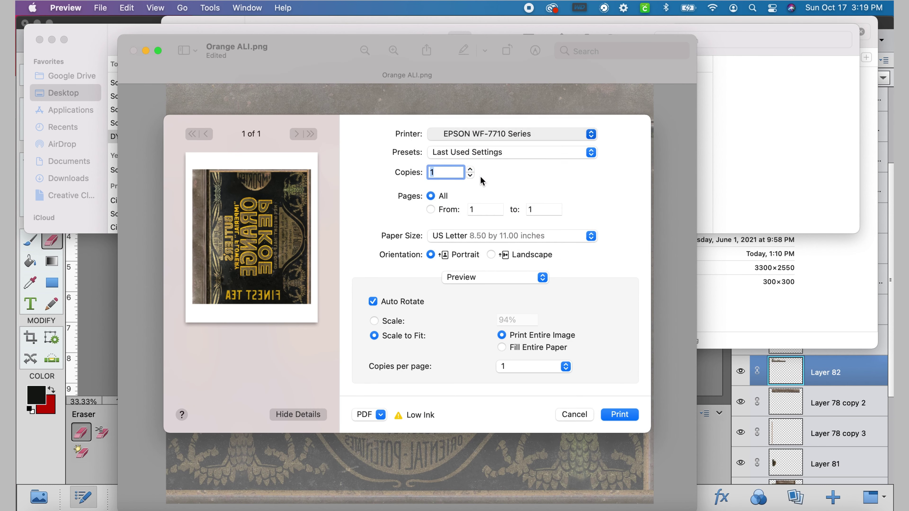